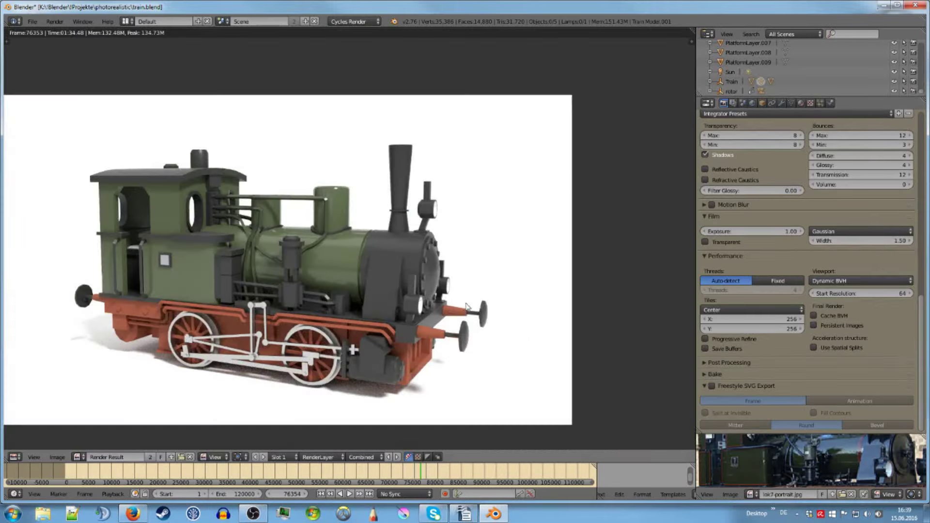
Step: Inspect the locomotive render up close and review the render settings, including the expanded Post Processing options
{"action": "scroll", "coordinate": [467, 308], "scroll_direction": "up", "scroll_amount": 1}
{"action": "scroll", "coordinate": [483, 305], "scroll_direction": "up", "scroll_amount": 1}
{"action": "left_click_drag", "start_coordinate": [482, 305], "coordinate": [498, 291]}
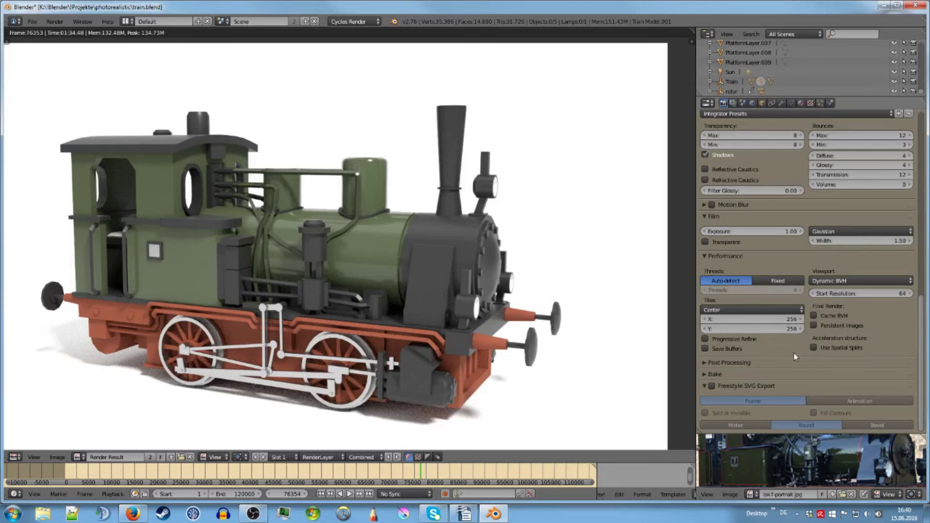
{"action": "left_click", "coordinate": [740, 365]}
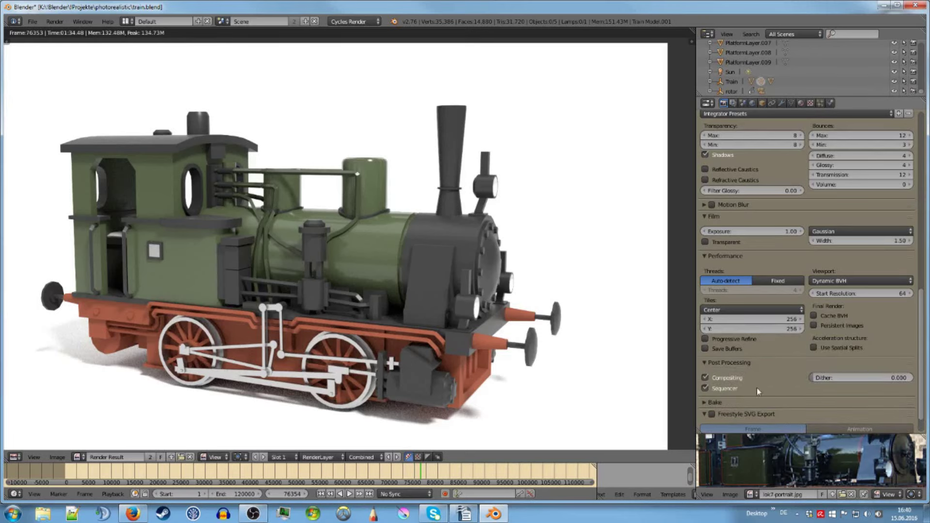
{"action": "scroll", "coordinate": [757, 388], "scroll_direction": "up", "scroll_amount": 7}
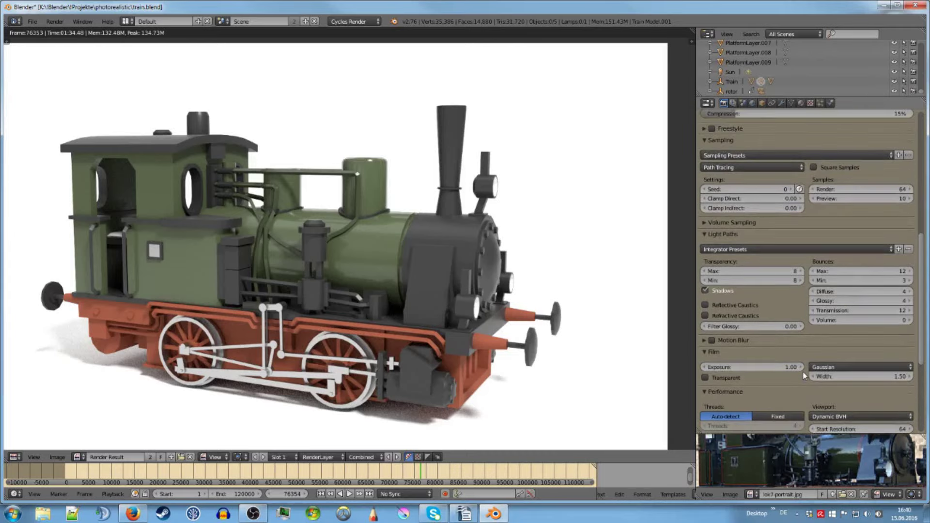
{"action": "scroll", "coordinate": [803, 376], "scroll_direction": "up", "scroll_amount": 5}
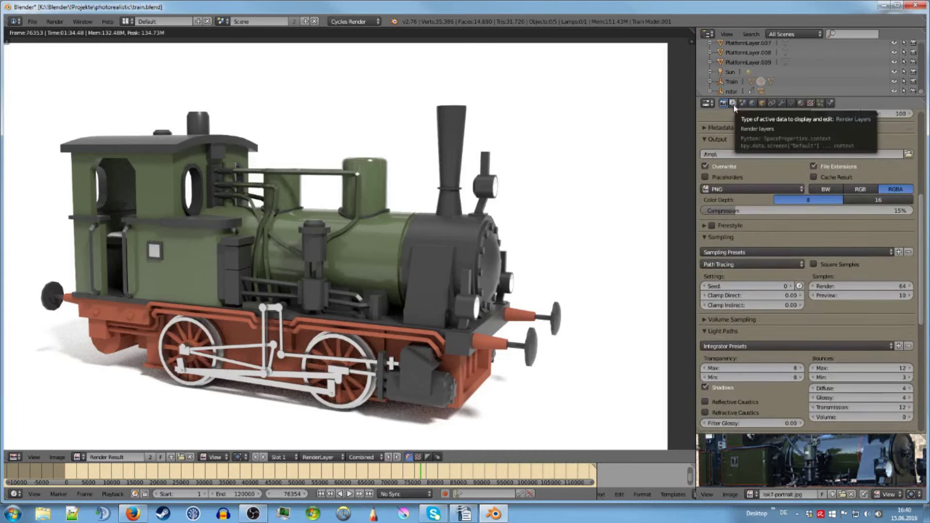
Step: Show the render layer settings and examine the Layer options and the available Passes, including Mist
{"action": "left_click", "coordinate": [733, 104]}
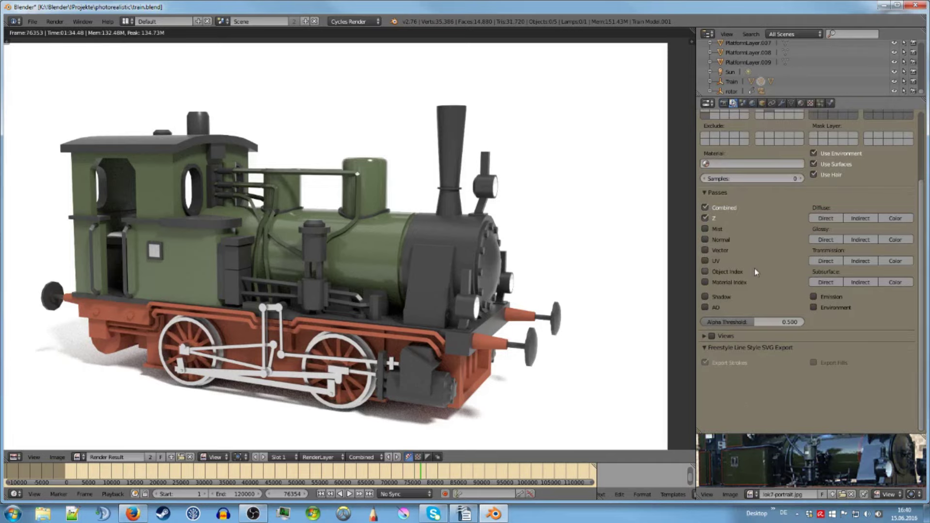
{"action": "scroll", "coordinate": [757, 273], "scroll_direction": "up", "scroll_amount": 4}
{"action": "left_click", "coordinate": [713, 280]}
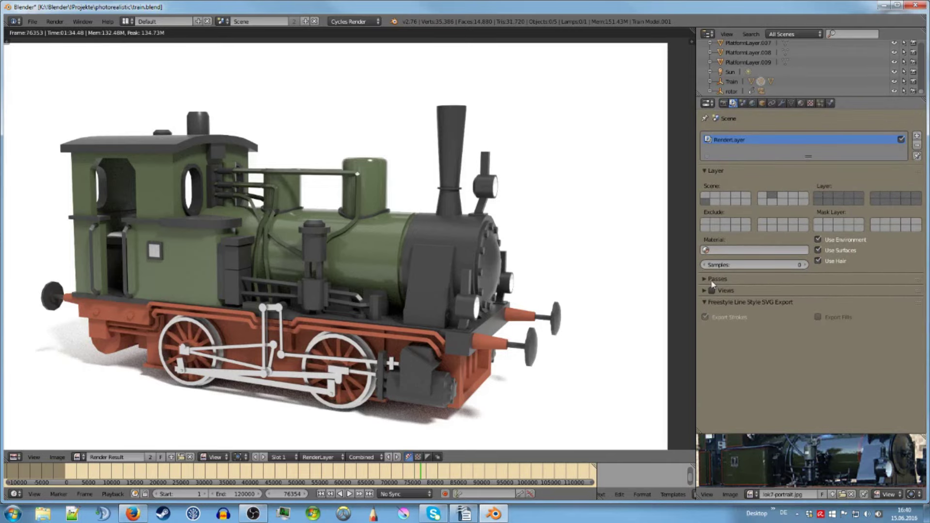
{"action": "left_click", "coordinate": [714, 280]}
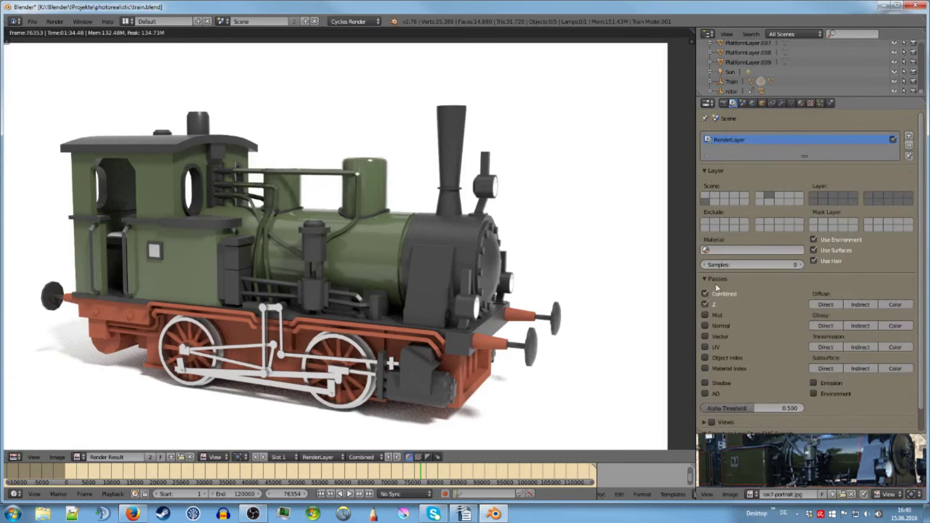
{"action": "left_click", "coordinate": [706, 315]}
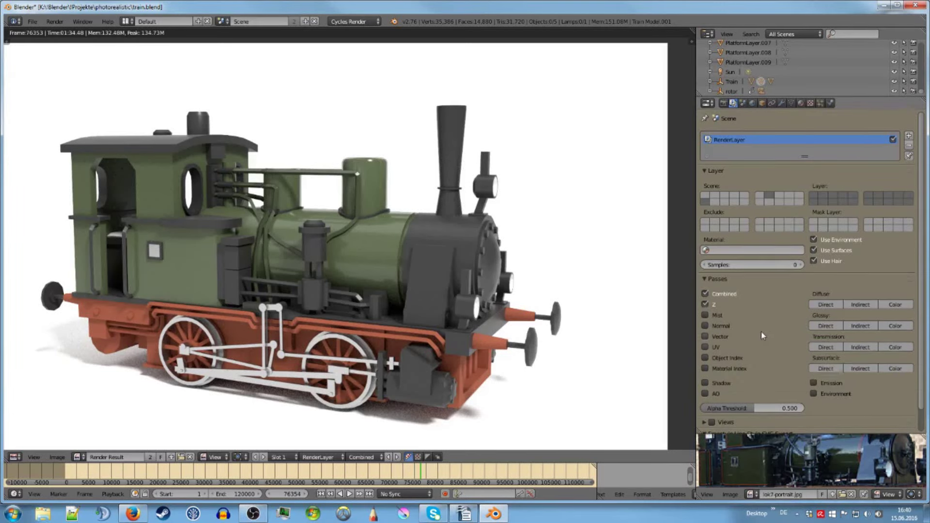
Step: Examine the render layer's Views options and the list of materials available as a material override
{"action": "scroll", "coordinate": [761, 333], "scroll_direction": "down", "scroll_amount": 1}
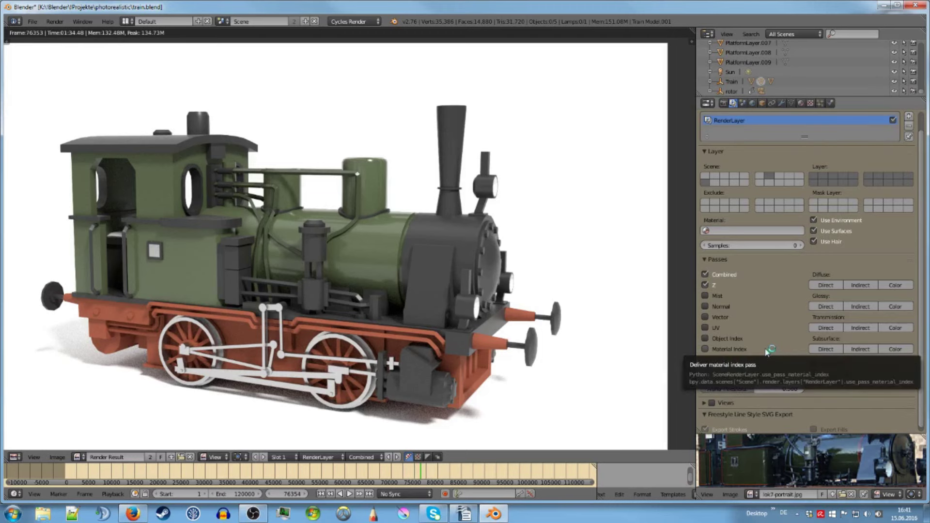
{"action": "scroll", "coordinate": [767, 352], "scroll_direction": "down", "scroll_amount": 1}
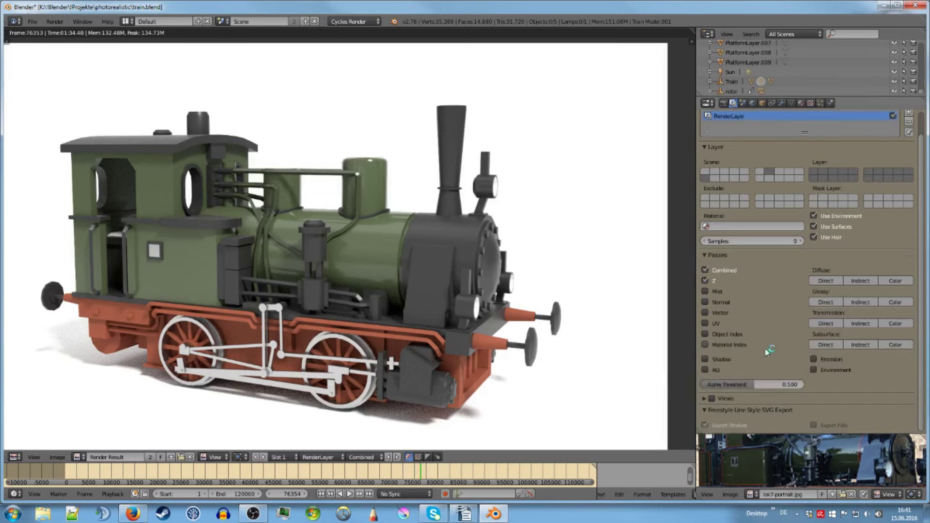
{"action": "left_click", "coordinate": [705, 399]}
{"action": "scroll", "coordinate": [704, 368], "scroll_direction": "down", "scroll_amount": 2}
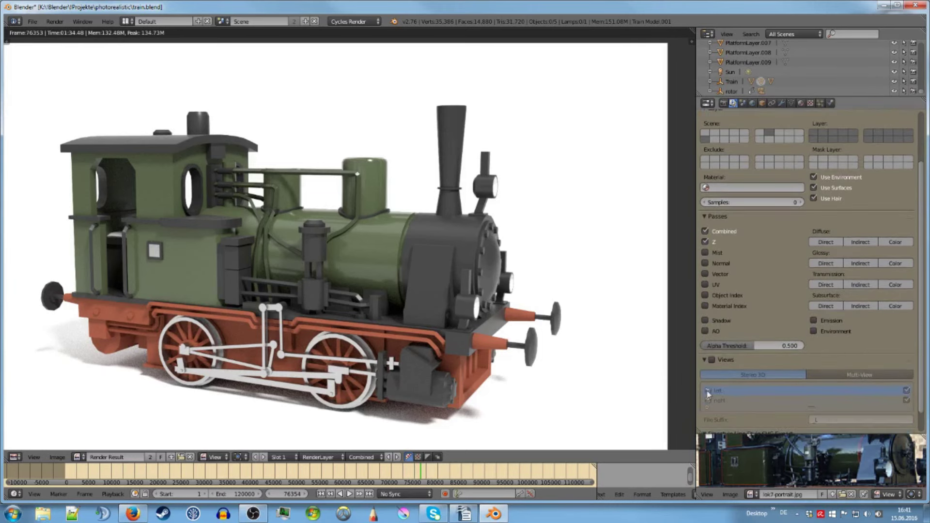
{"action": "left_click", "coordinate": [705, 359]}
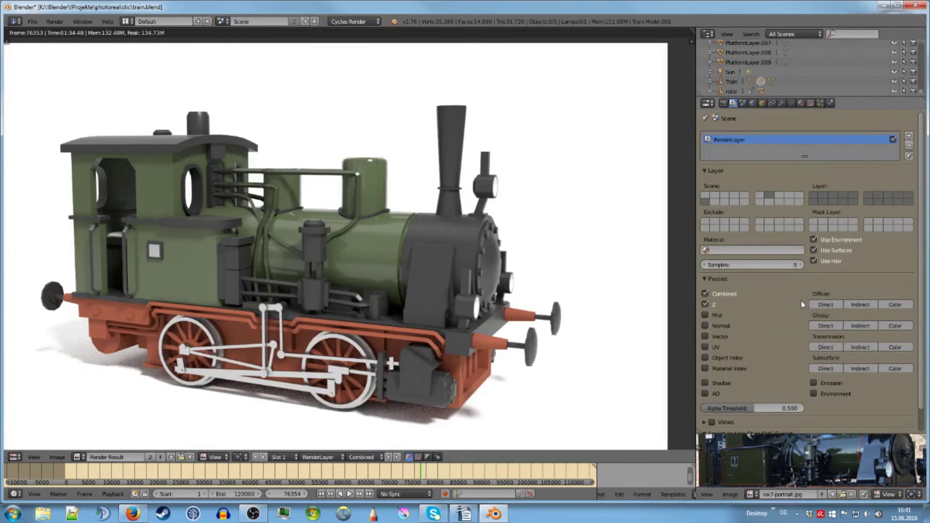
{"action": "left_click", "coordinate": [710, 250]}
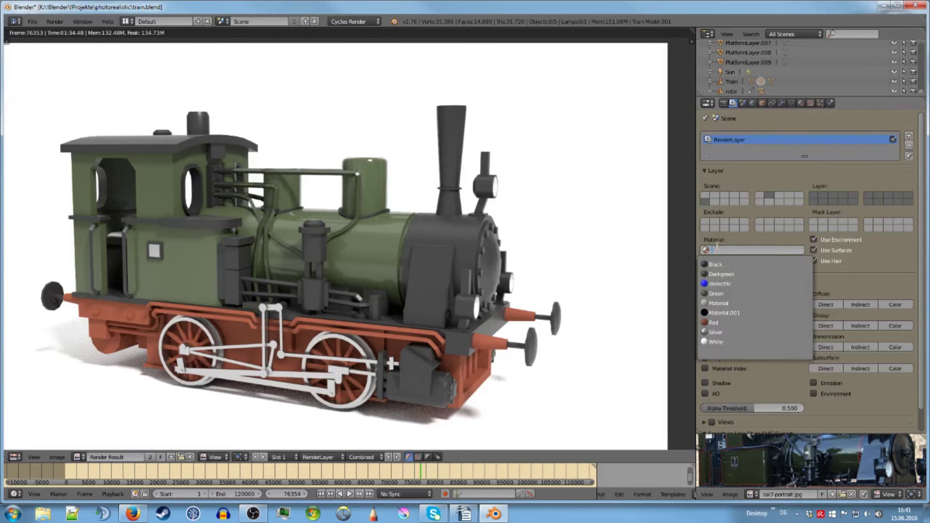
{"action": "left_click", "coordinate": [755, 235]}
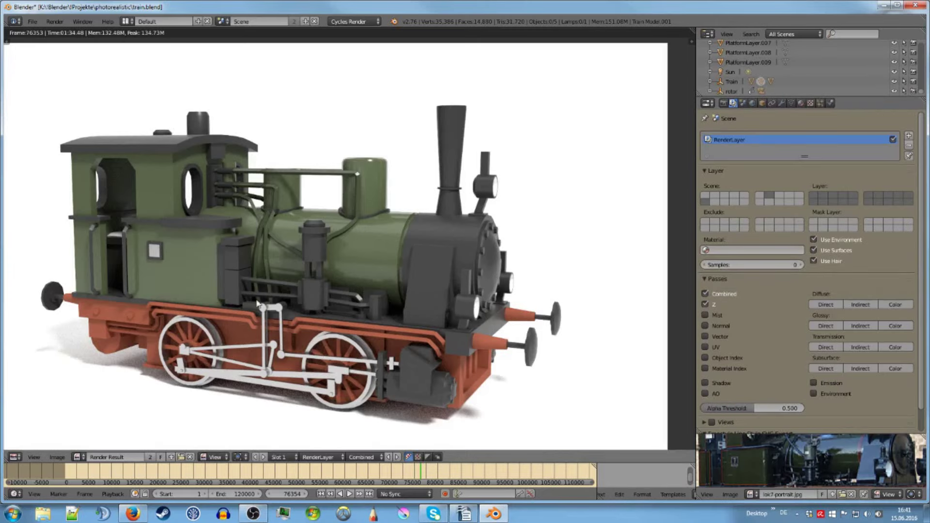
Step: Switch to the file explorer and open the !Blender\!Projekte\photorealistic folder on drive K:
{"action": "left_click", "coordinate": [43, 514]}
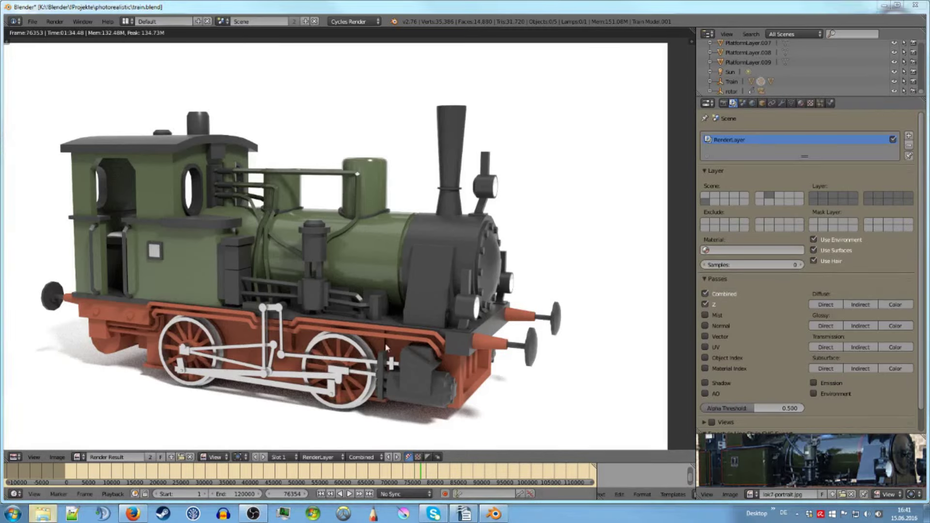
{"action": "left_click", "coordinate": [330, 367]}
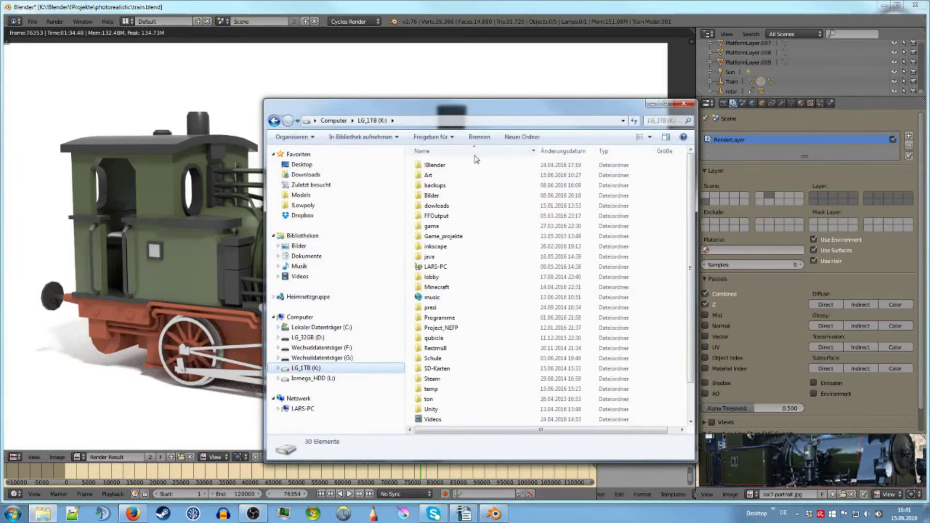
{"action": "double_click", "coordinate": [472, 167]}
{"action": "double_click", "coordinate": [472, 167]}
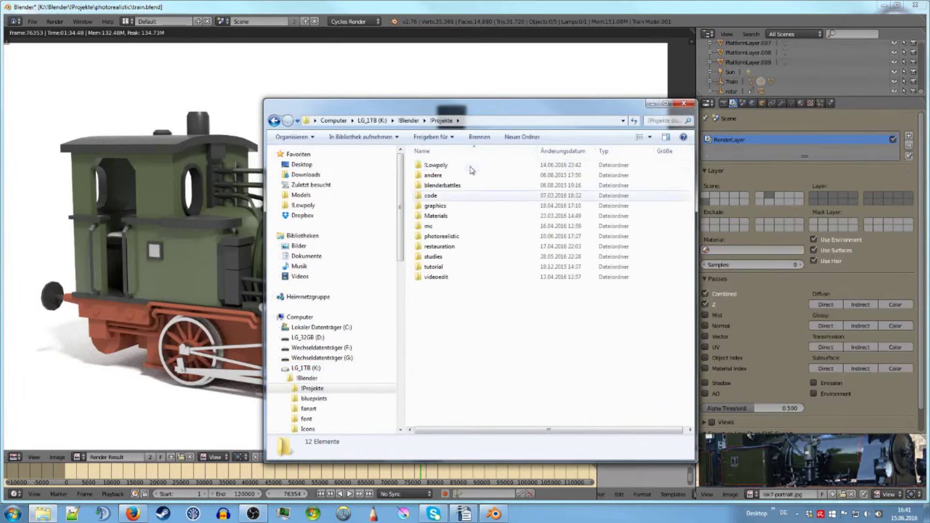
{"action": "double_click", "coordinate": [453, 238]}
Step: View the trainclay image from the photorealistic folder as a clay render example and return to Blender
{"action": "scroll", "coordinate": [627, 297], "scroll_direction": "down", "scroll_amount": 10}
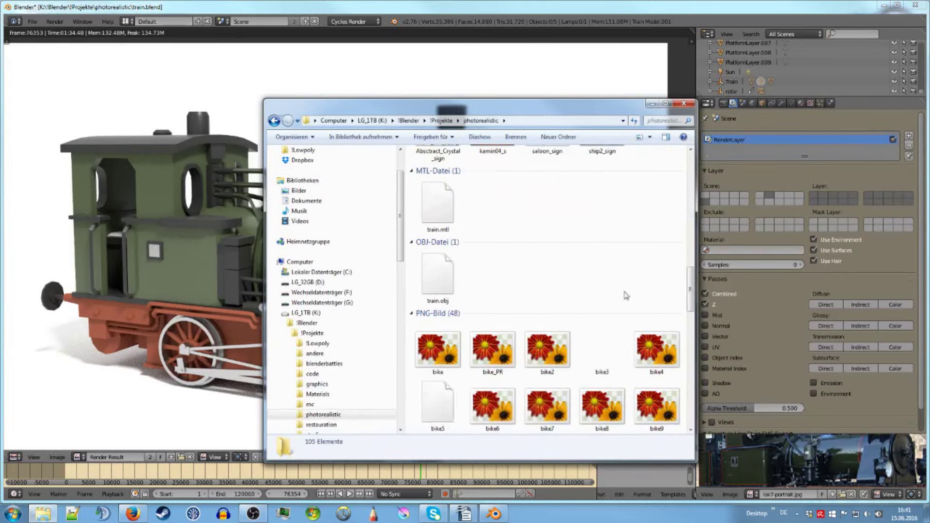
{"action": "scroll", "coordinate": [628, 297], "scroll_direction": "down", "scroll_amount": 10}
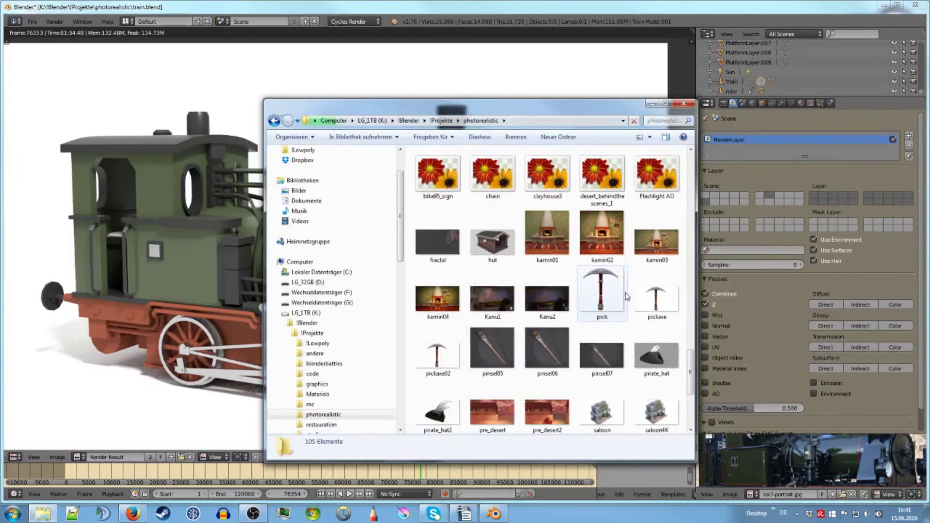
{"action": "scroll", "coordinate": [627, 296], "scroll_direction": "down", "scroll_amount": 2}
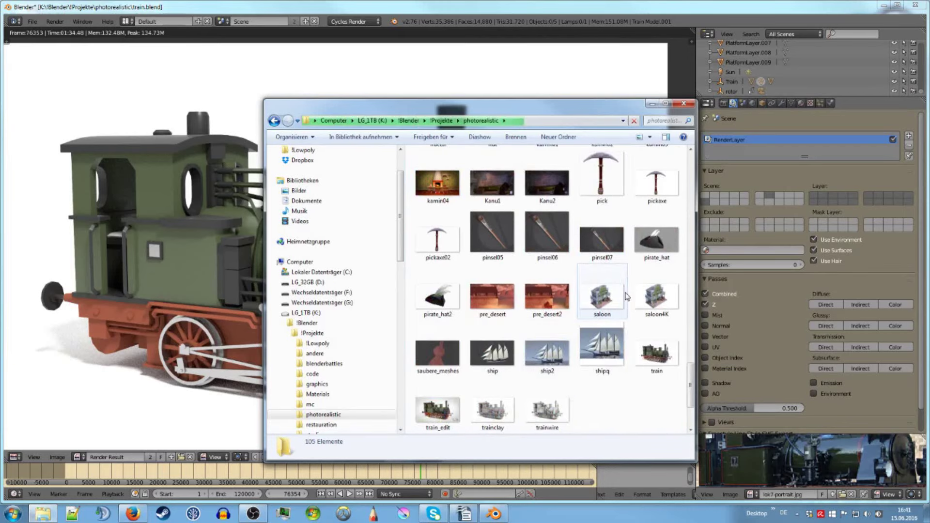
{"action": "left_click", "coordinate": [491, 426]}
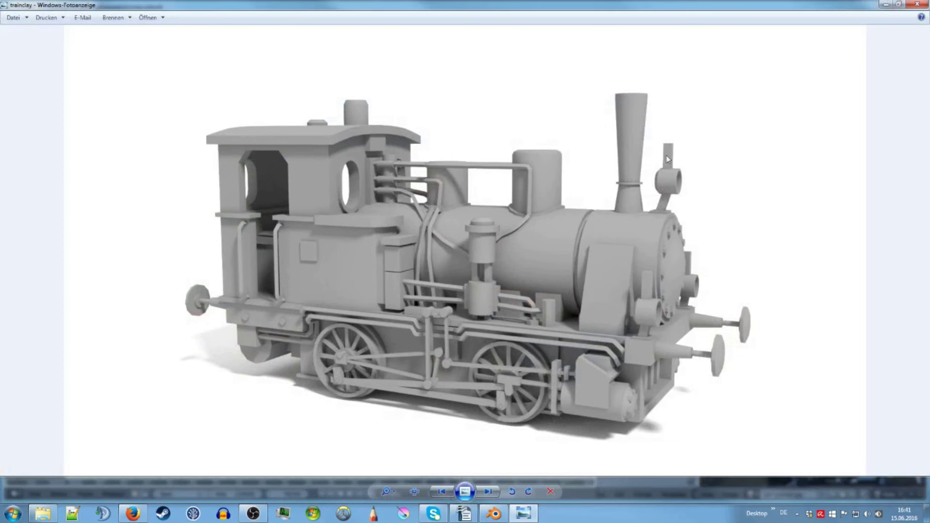
{"action": "left_click", "coordinate": [886, 5]}
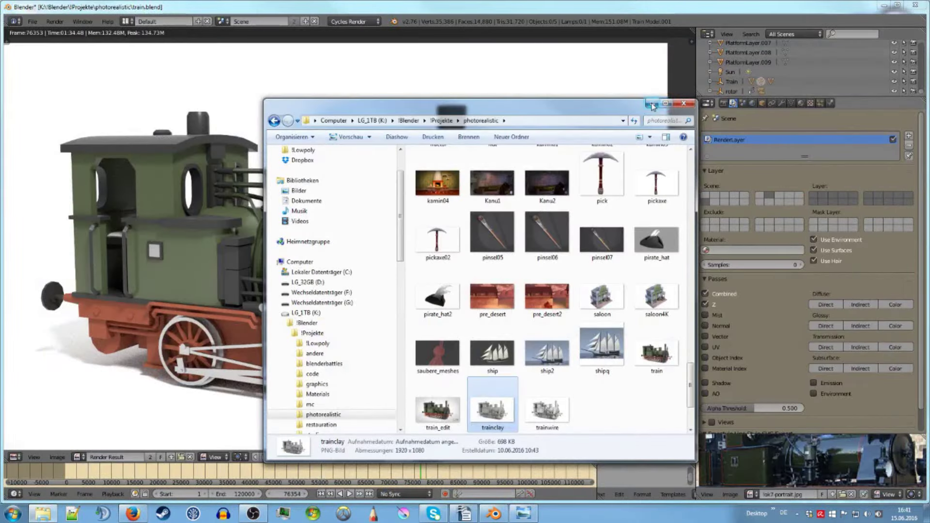
{"action": "left_click", "coordinate": [652, 104]}
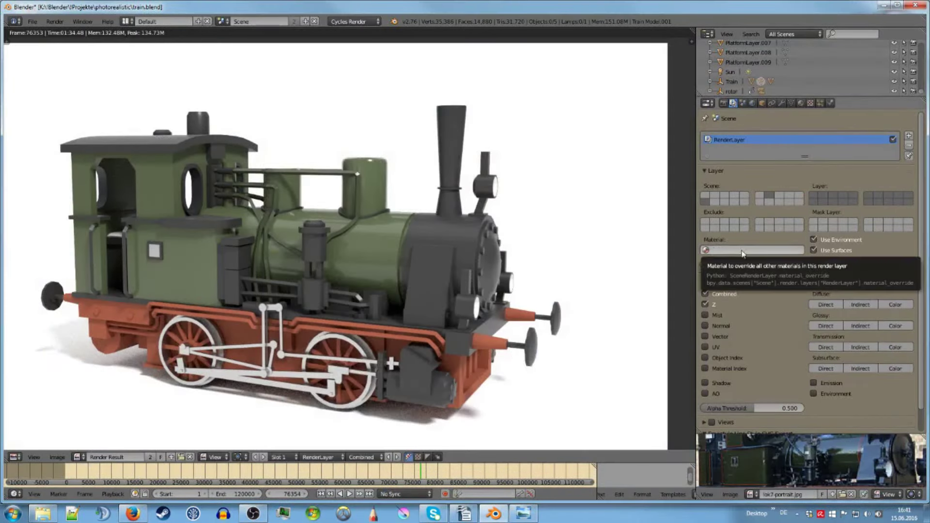
Step: Show the scene settings and examine which cameras can be assigned as the scene's active camera
{"action": "left_click", "coordinate": [726, 249]}
{"action": "left_click", "coordinate": [745, 103]}
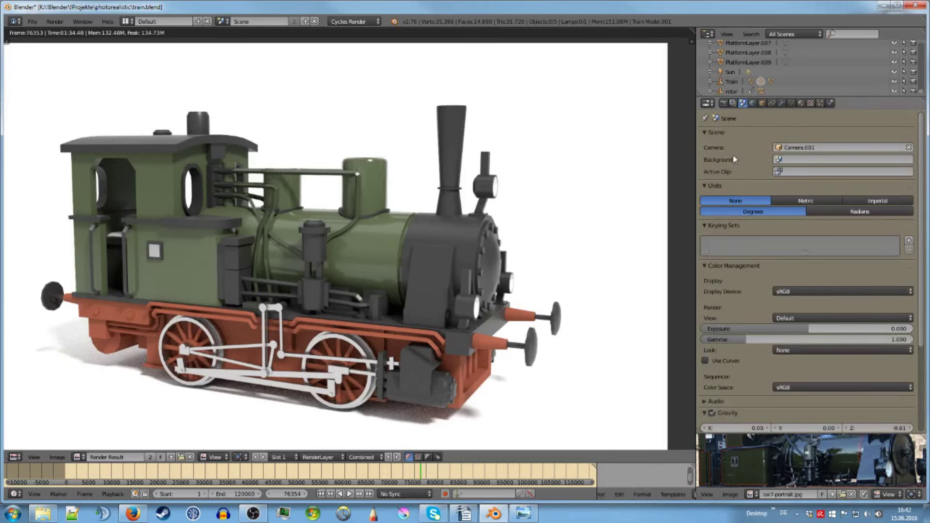
{"action": "left_click", "coordinate": [713, 134]}
{"action": "left_click", "coordinate": [718, 132]}
{"action": "left_click", "coordinate": [787, 147]}
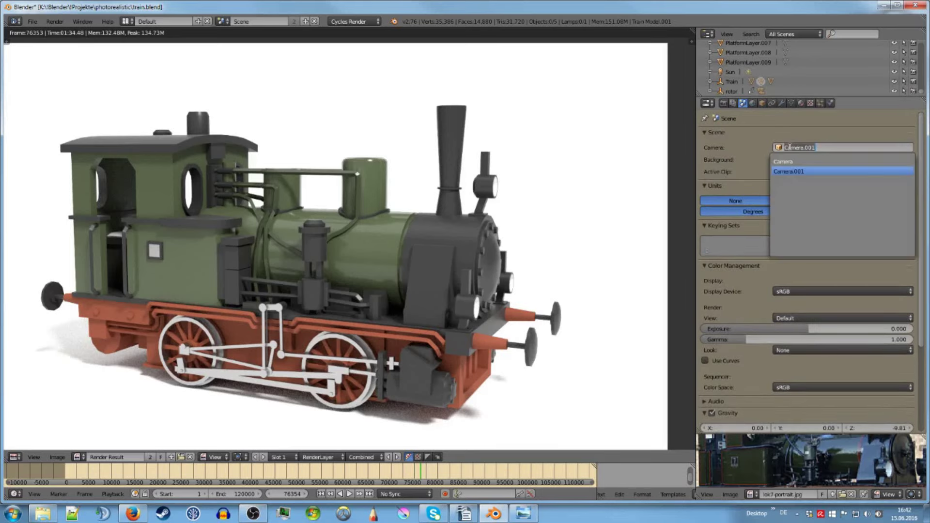
{"action": "left_click", "coordinate": [732, 140]}
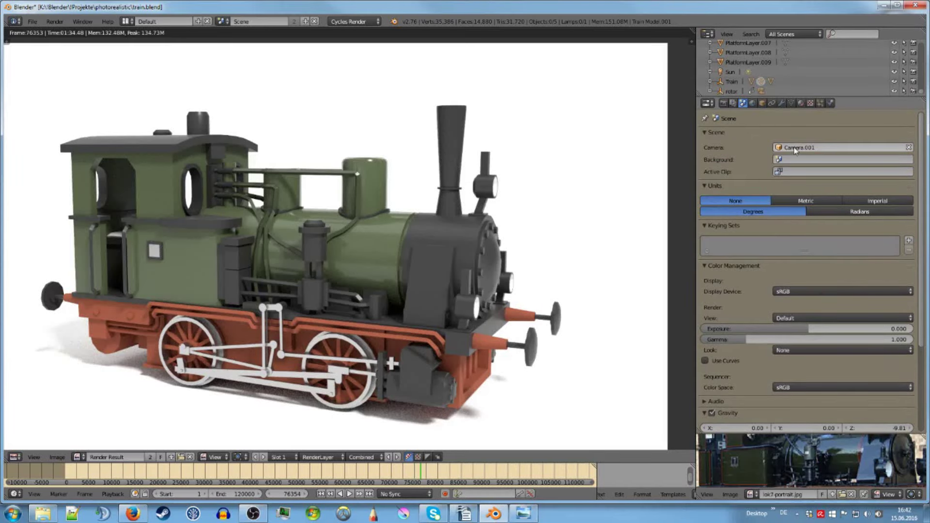
Step: Set the Color Management view transform to Film and inspect the whole locomotive render with it
{"action": "scroll", "coordinate": [760, 193], "scroll_direction": "down", "scroll_amount": 1}
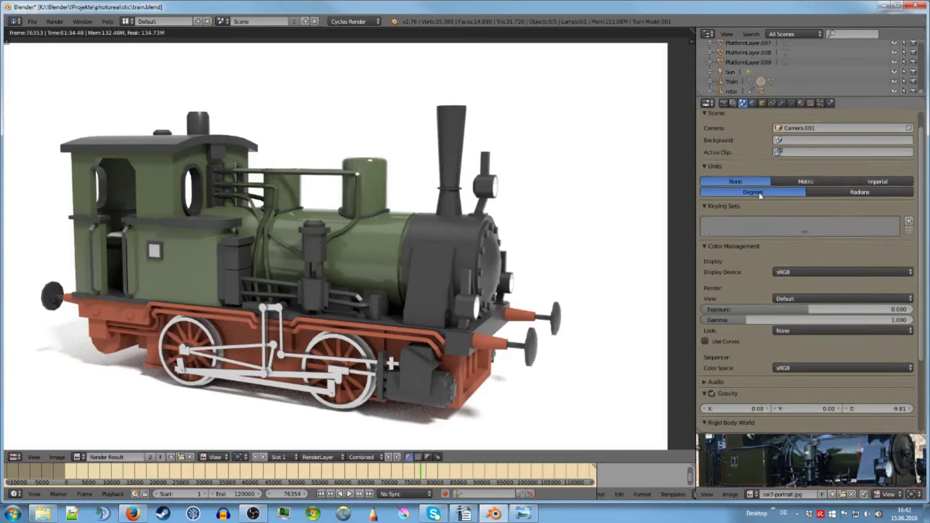
{"action": "scroll", "coordinate": [760, 193], "scroll_direction": "down", "scroll_amount": 1}
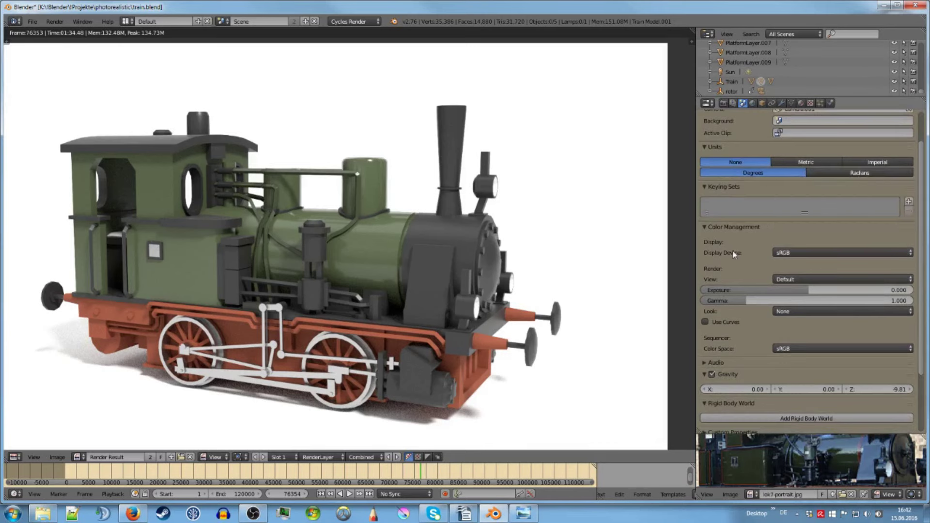
{"action": "left_click_drag", "start_coordinate": [557, 257], "coordinate": [566, 249]}
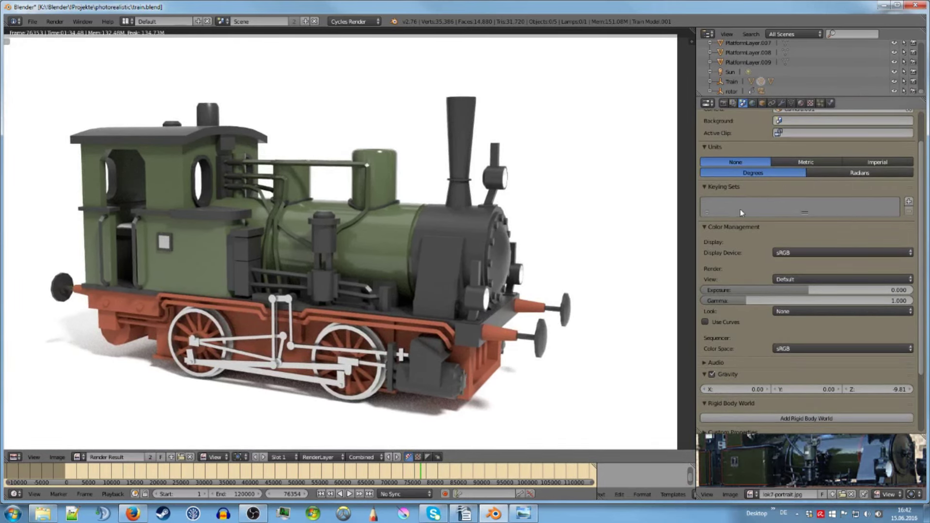
{"action": "scroll", "coordinate": [740, 223], "scroll_direction": "down", "scroll_amount": 3}
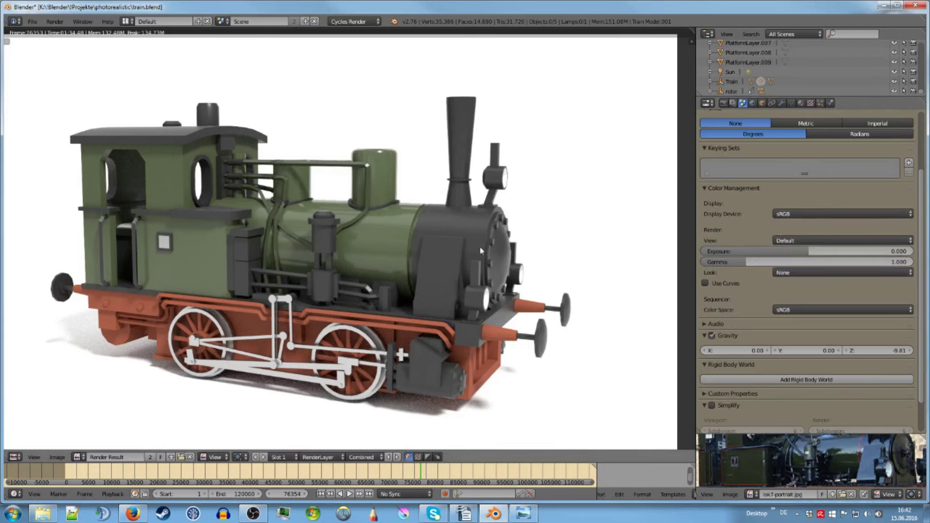
{"action": "scroll", "coordinate": [487, 244], "scroll_direction": "down", "scroll_amount": 1}
{"action": "scroll", "coordinate": [491, 252], "scroll_direction": "up", "scroll_amount": 1}
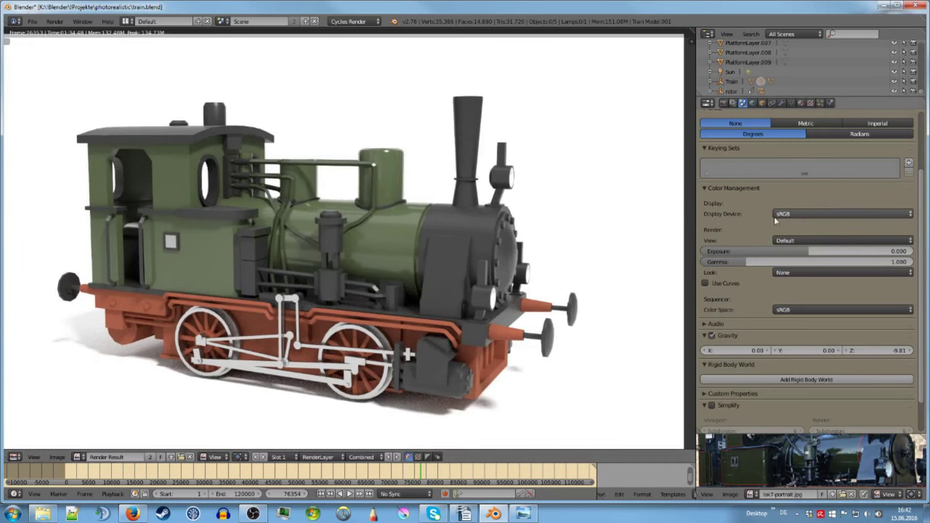
{"action": "left_click", "coordinate": [812, 242]}
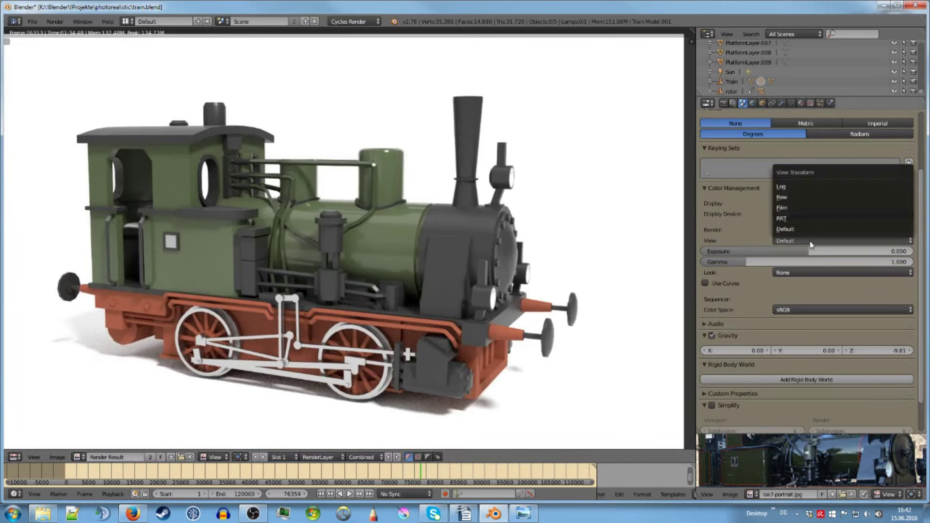
{"action": "left_click", "coordinate": [793, 208]}
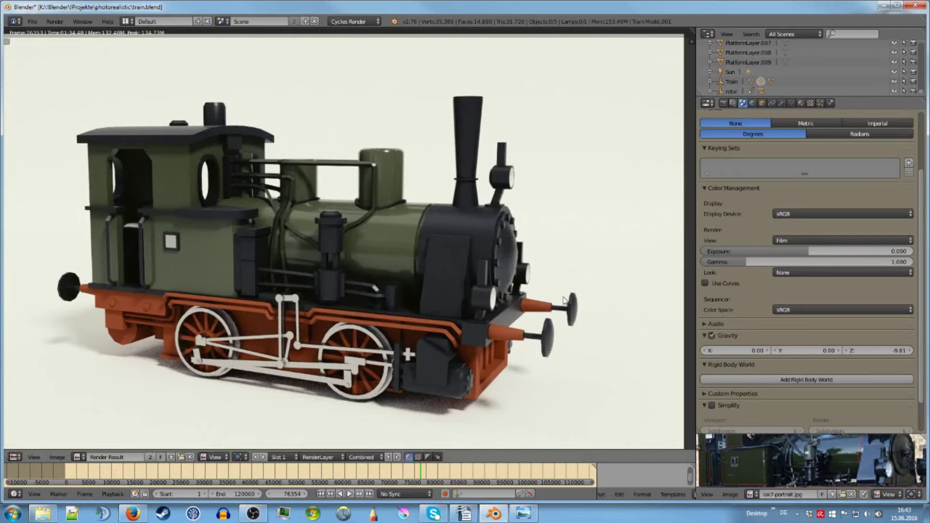
{"action": "scroll", "coordinate": [563, 300], "scroll_direction": "down", "scroll_amount": 1}
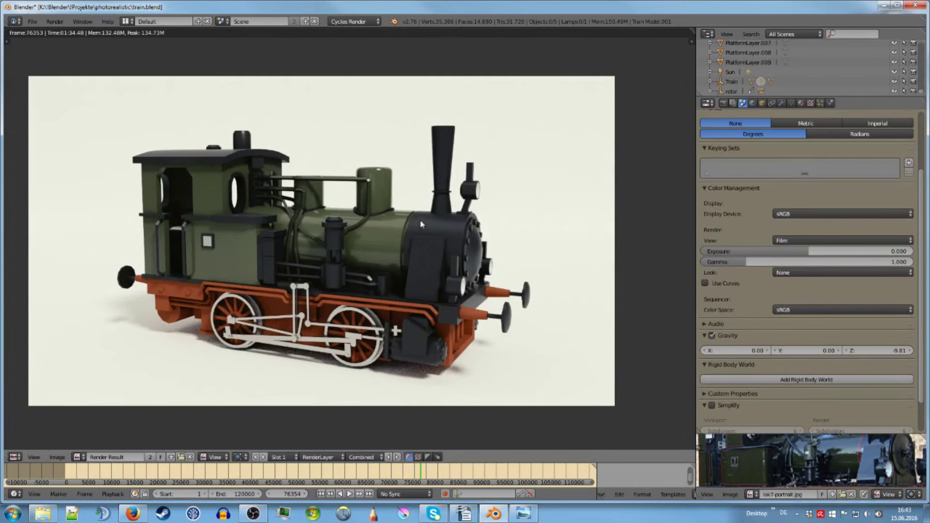
Step: Compare the render under the Default view transform and set the view transform back to Film
{"action": "left_click", "coordinate": [797, 238]}
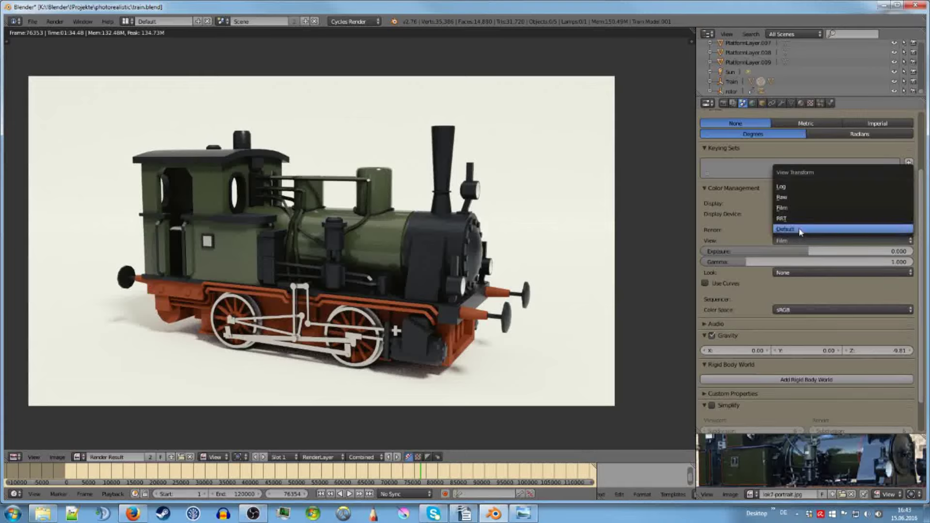
{"action": "left_click", "coordinate": [799, 229]}
{"action": "left_click", "coordinate": [792, 242]}
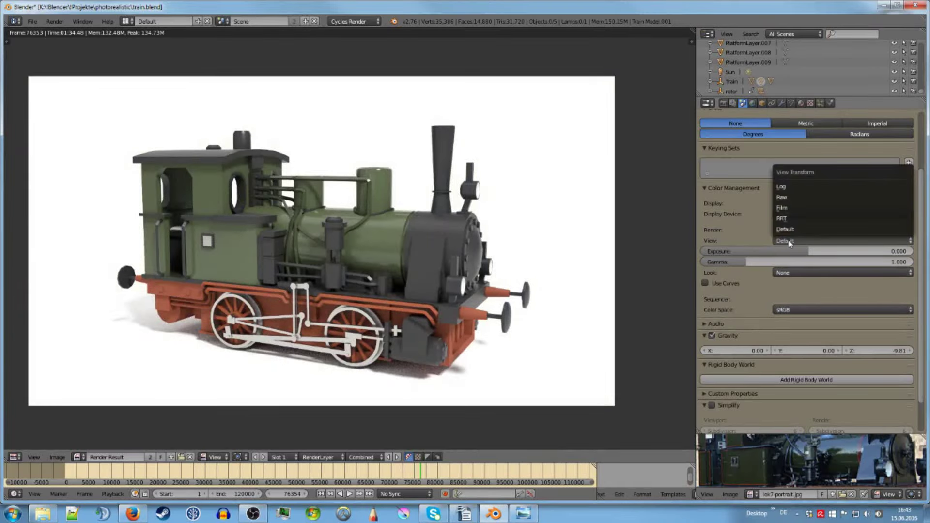
{"action": "left_click", "coordinate": [796, 208]}
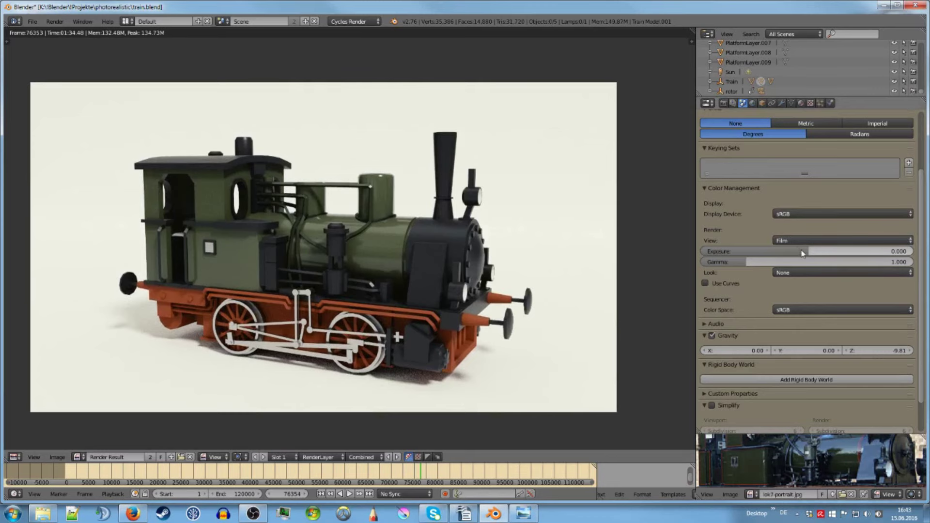
Step: Brighten the locomotive render by setting the Color Management exposure to 1.1
{"action": "left_click_drag", "start_coordinate": [808, 252], "coordinate": [826, 251]}
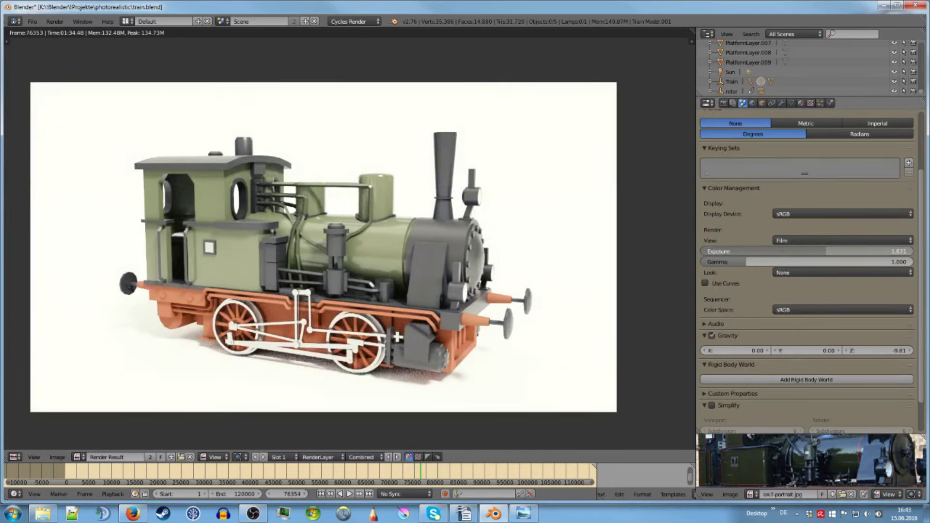
{"action": "left_click", "coordinate": [825, 251]}
{"action": "type", "text": "1"}
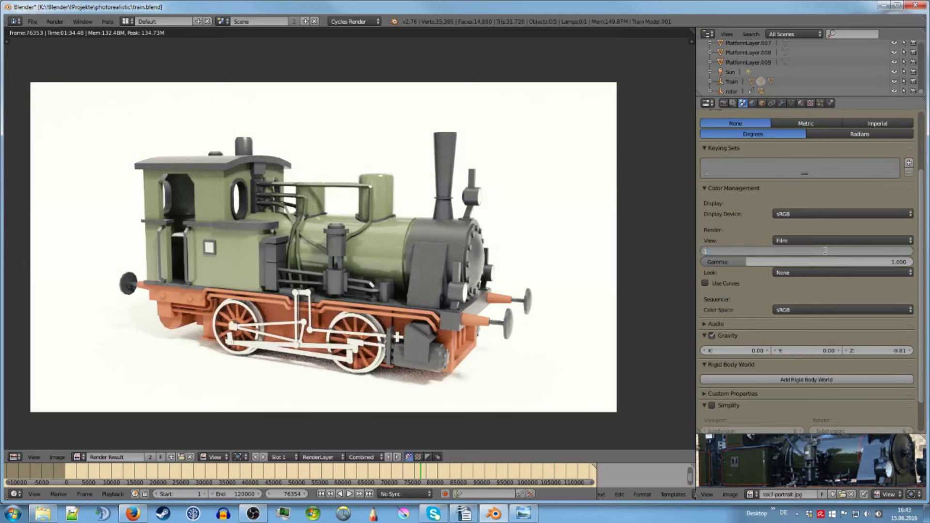
{"action": "type", "text": ".1"}
{"action": "key", "text": "Return"}
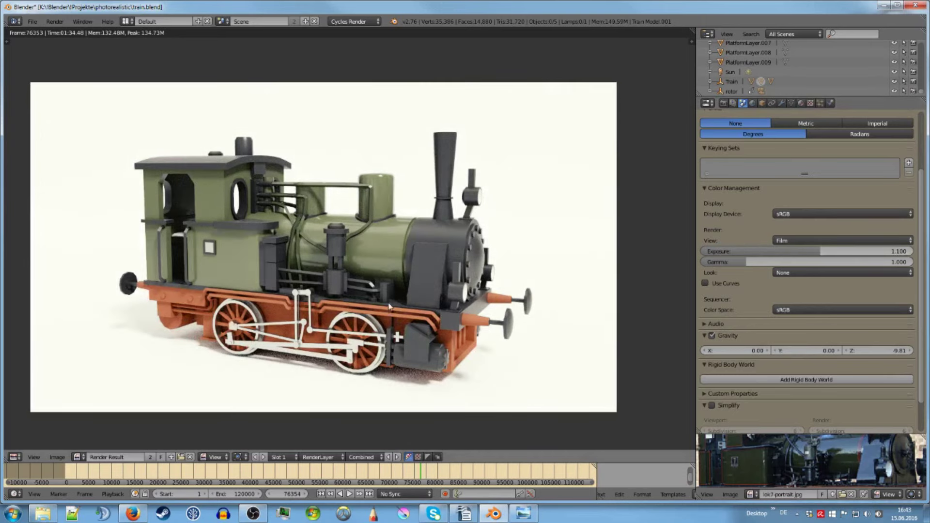
Step: Try gamma values of about 3.3 and 0 on the render, and restore the gamma to 1
{"action": "left_click", "coordinate": [749, 261]}
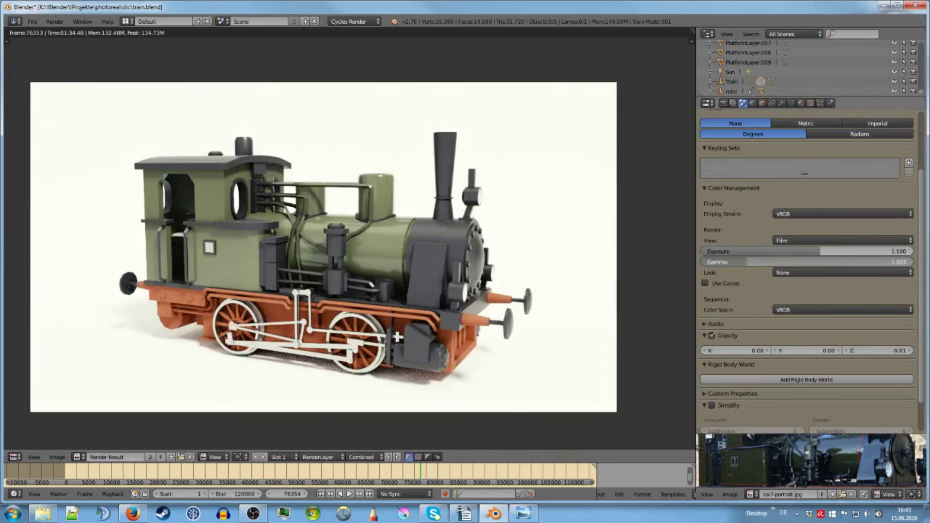
{"action": "left_click_drag", "start_coordinate": [747, 261], "coordinate": [837, 262]}
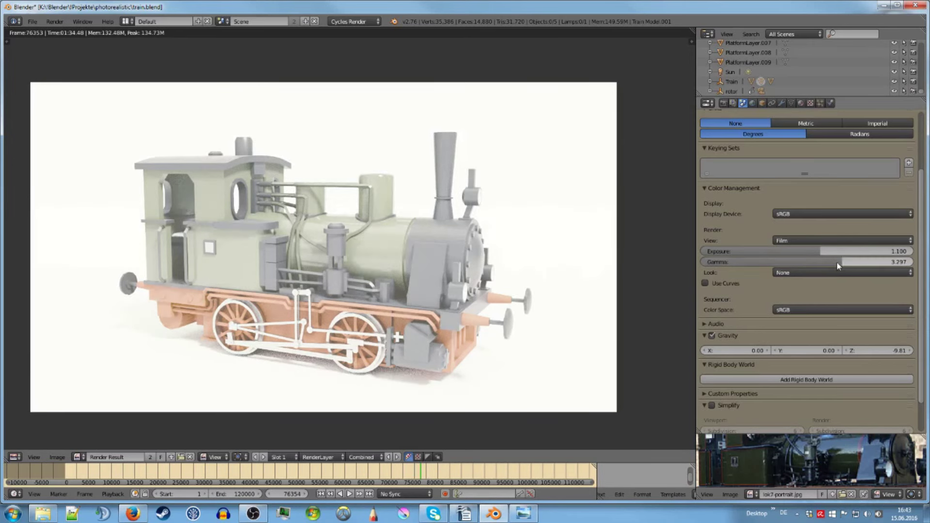
{"action": "left_click", "coordinate": [840, 261]}
{"action": "type", "text": "0"}
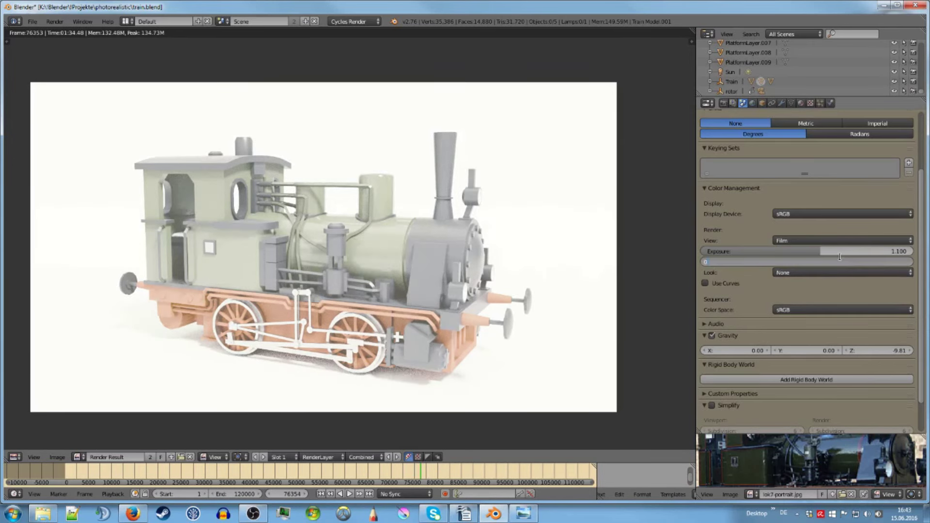
{"action": "key", "text": "Return"}
{"action": "left_click", "coordinate": [815, 263]}
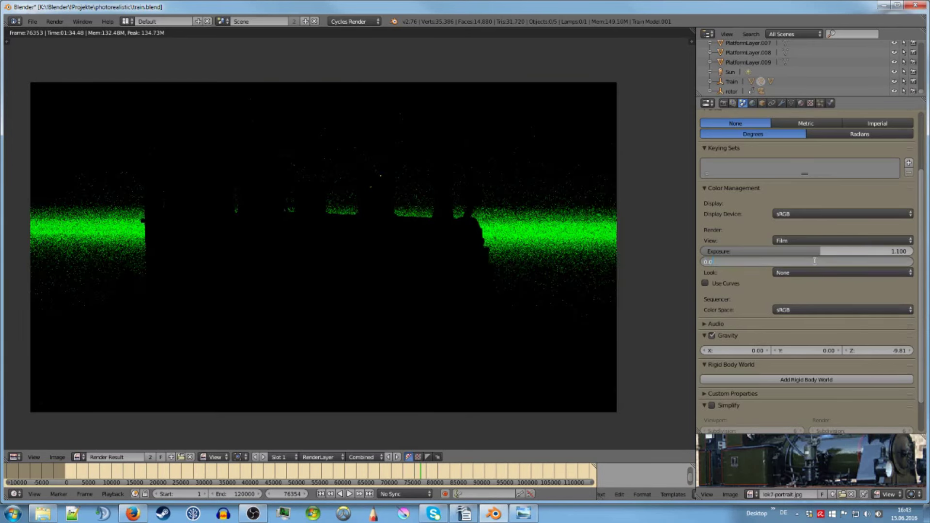
{"action": "type", "text": "1"}
{"action": "key", "text": "Return"}
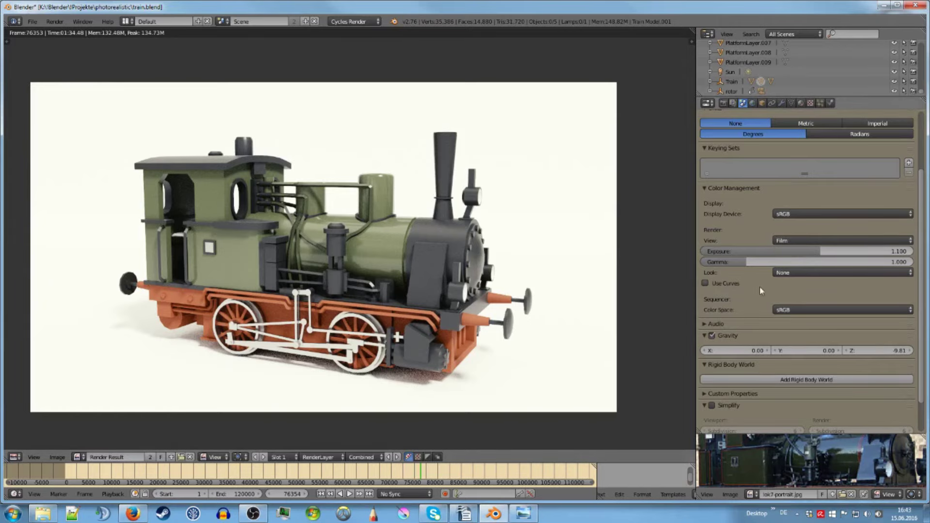
Step: Try the Kodak Portra 100T and Fujifilm F-250 looks on the locomotive render
{"action": "left_click", "coordinate": [794, 275]}
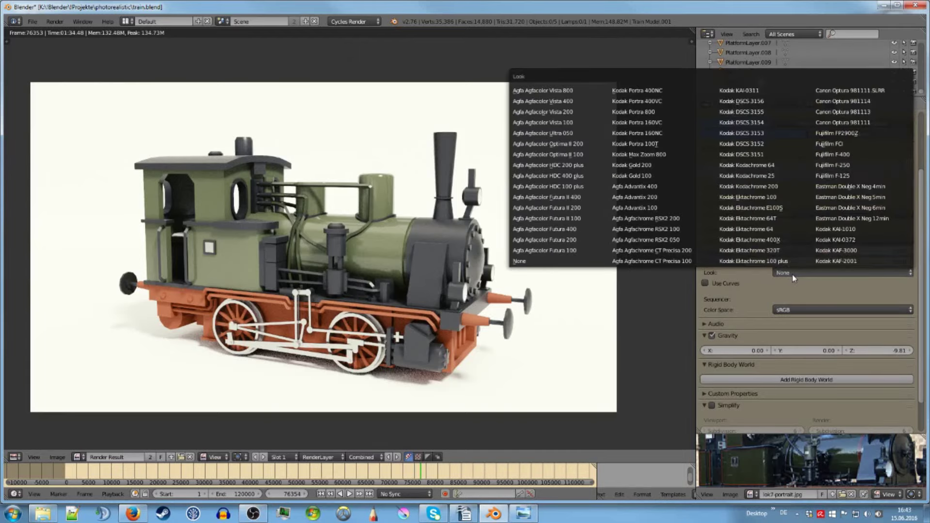
{"action": "left_click", "coordinate": [638, 146]}
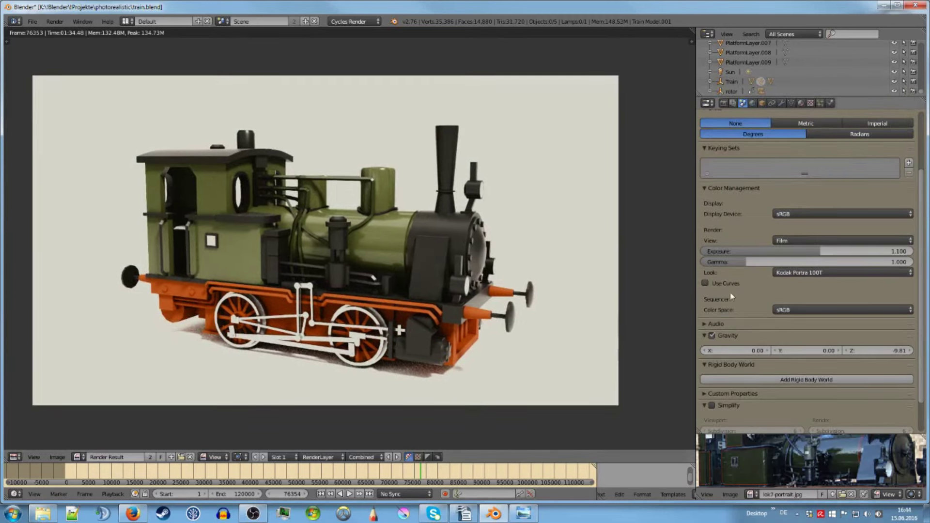
{"action": "left_click", "coordinate": [813, 274]}
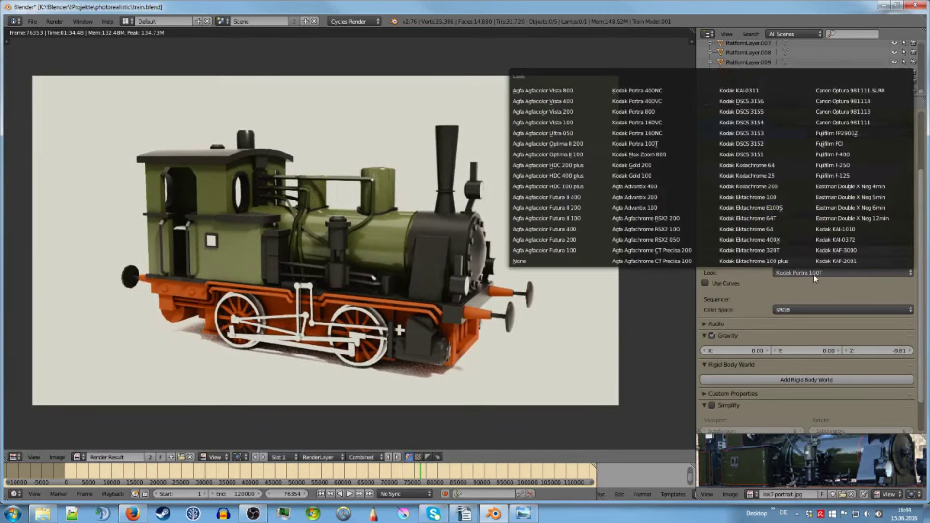
{"action": "left_click", "coordinate": [835, 170]}
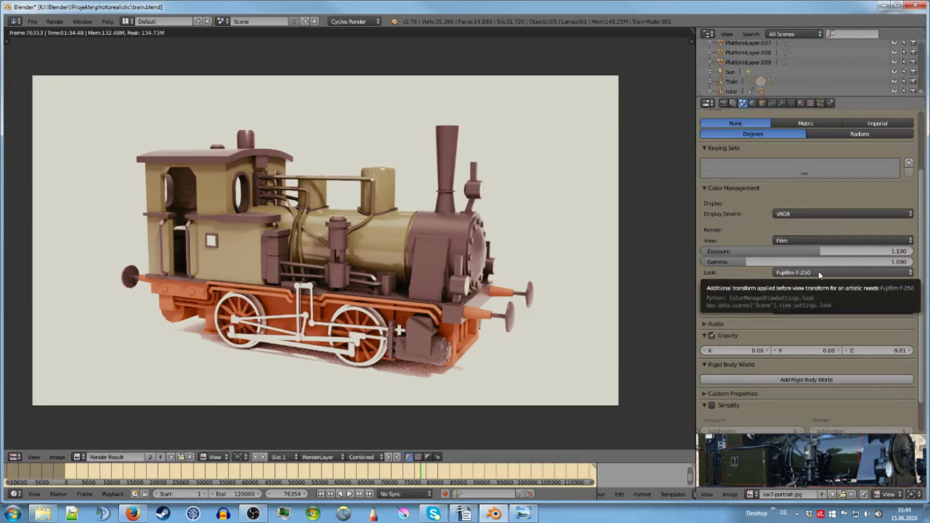
Step: Cycle the look through the following Fujifilm and Canon Optura film profiles and reset it to None
{"action": "scroll", "coordinate": [820, 275], "scroll_direction": "down", "scroll_amount": 1, "text": "ctrl"}
{"action": "scroll", "coordinate": [820, 275], "scroll_direction": "down", "scroll_amount": 1, "text": "ctrl"}
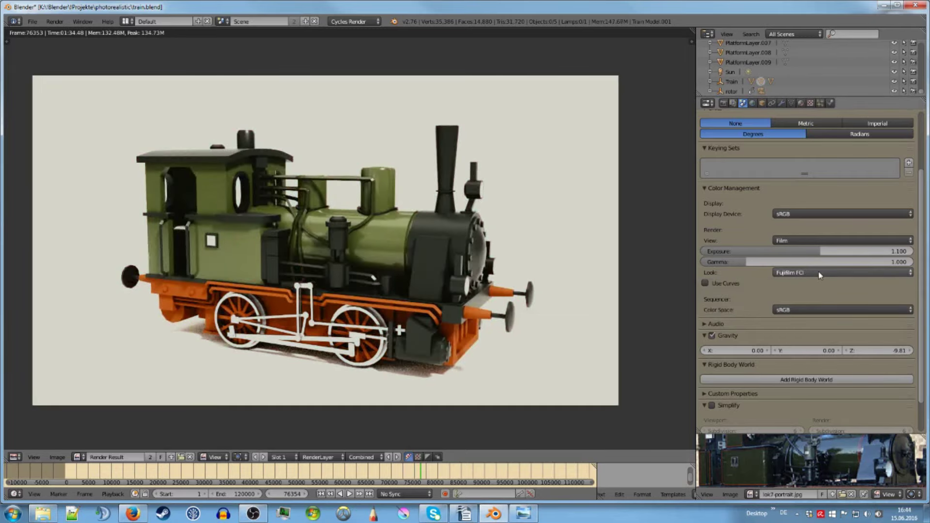
{"action": "scroll", "coordinate": [820, 276], "scroll_direction": "down", "scroll_amount": 1}
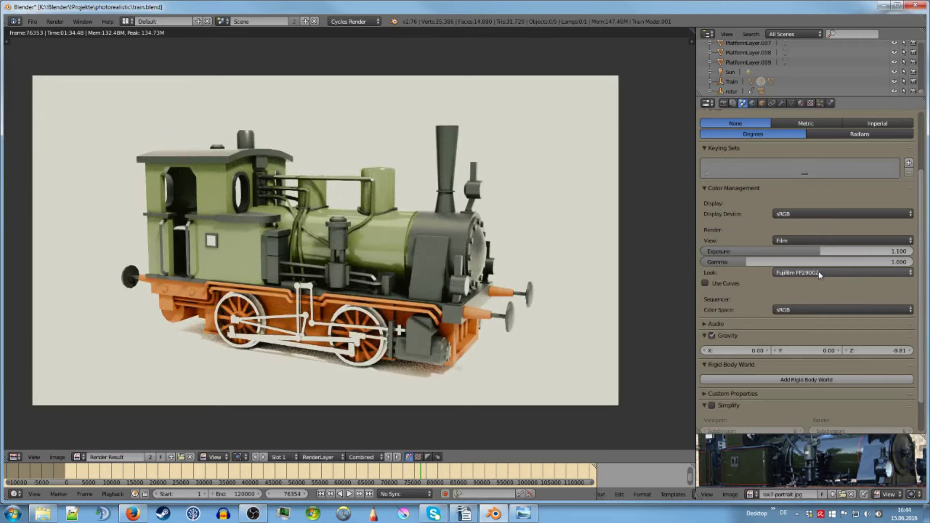
{"action": "scroll", "coordinate": [820, 275], "scroll_direction": "down", "scroll_amount": 1, "text": "ctrl"}
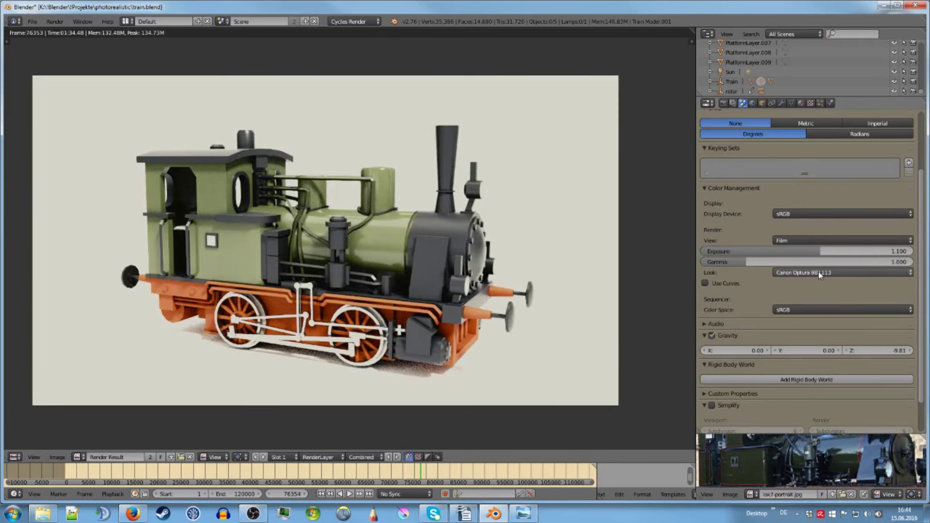
{"action": "scroll", "coordinate": [821, 275], "scroll_direction": "down", "scroll_amount": 1, "text": "ctrl"}
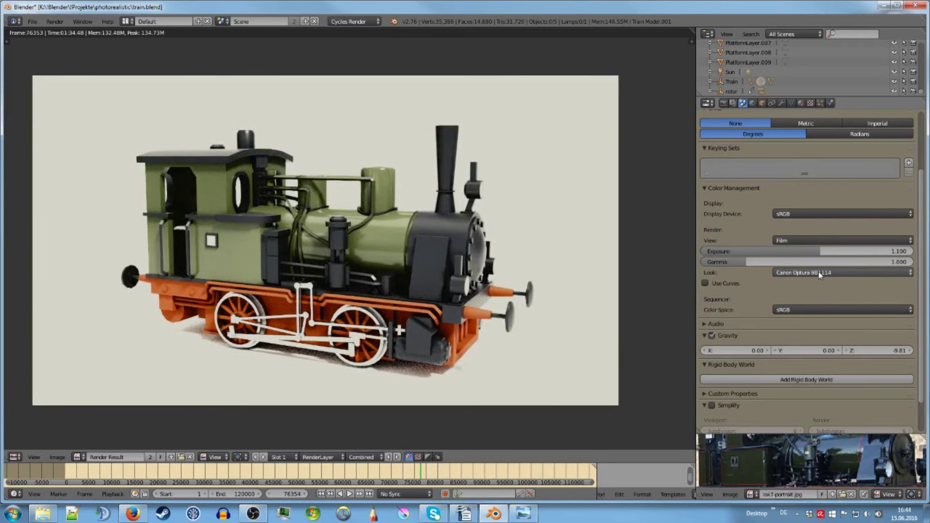
{"action": "scroll", "coordinate": [820, 275], "scroll_direction": "down", "scroll_amount": 1, "text": "ctrl"}
{"action": "key", "text": "BackSpace"}
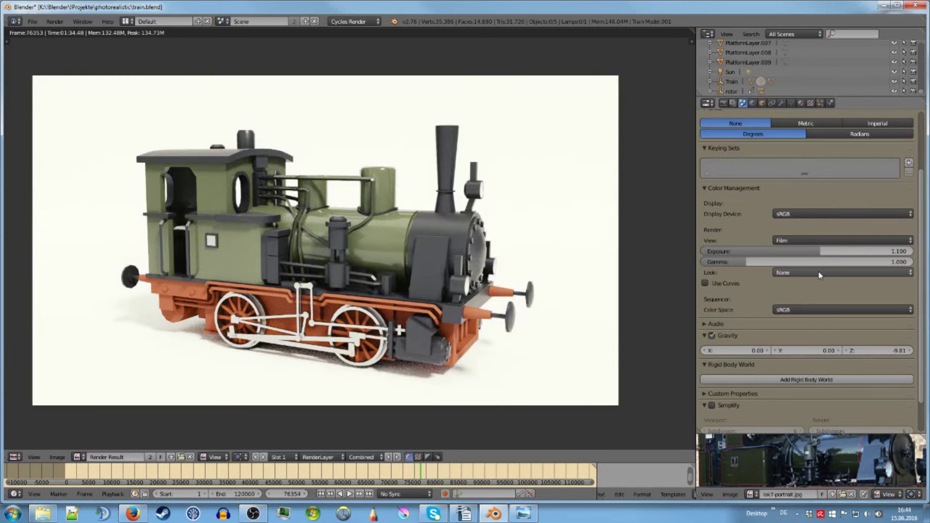
Step: Cycle the look through the Agfa Agfacolor film profiles from Futura up to Ultra 050
{"action": "scroll", "coordinate": [821, 275], "scroll_direction": "down", "scroll_amount": 1, "text": "ctrl"}
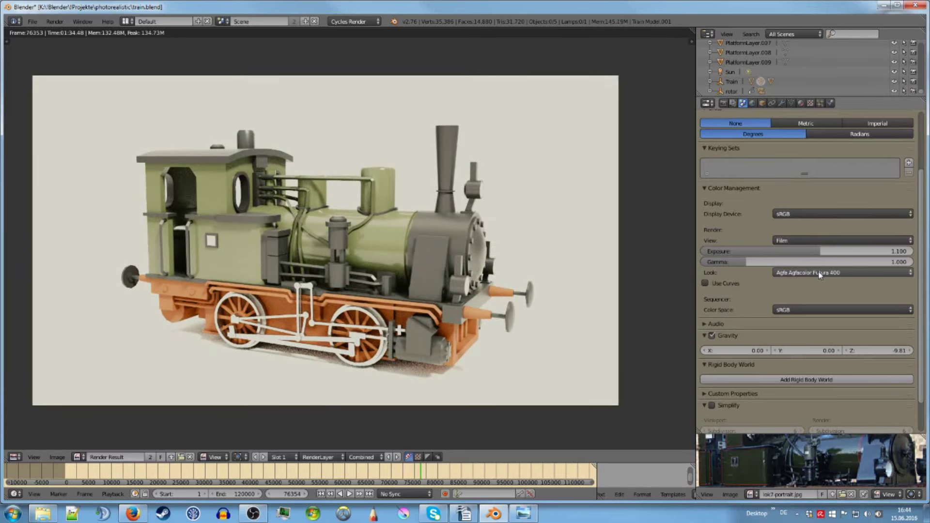
{"action": "scroll", "coordinate": [820, 275], "scroll_direction": "down", "scroll_amount": 1}
{"action": "scroll", "coordinate": [821, 275], "scroll_direction": "down", "scroll_amount": 1, "text": "ctrl"}
{"action": "scroll", "coordinate": [820, 276], "scroll_direction": "down", "scroll_amount": 1, "text": "ctrl"}
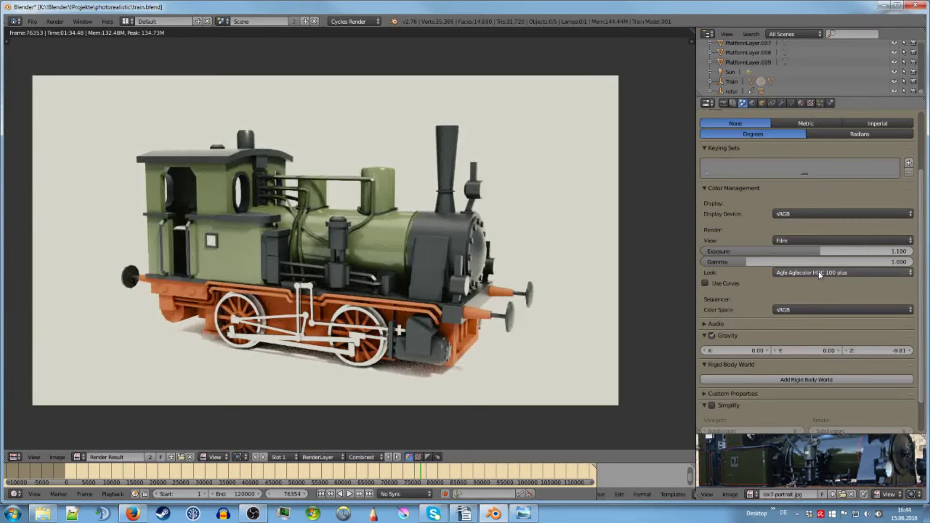
{"action": "scroll", "coordinate": [819, 272], "scroll_direction": "down", "scroll_amount": 2, "text": "ctrl"}
{"action": "scroll", "coordinate": [819, 272], "scroll_direction": "up", "scroll_amount": 1, "text": "ctrl"}
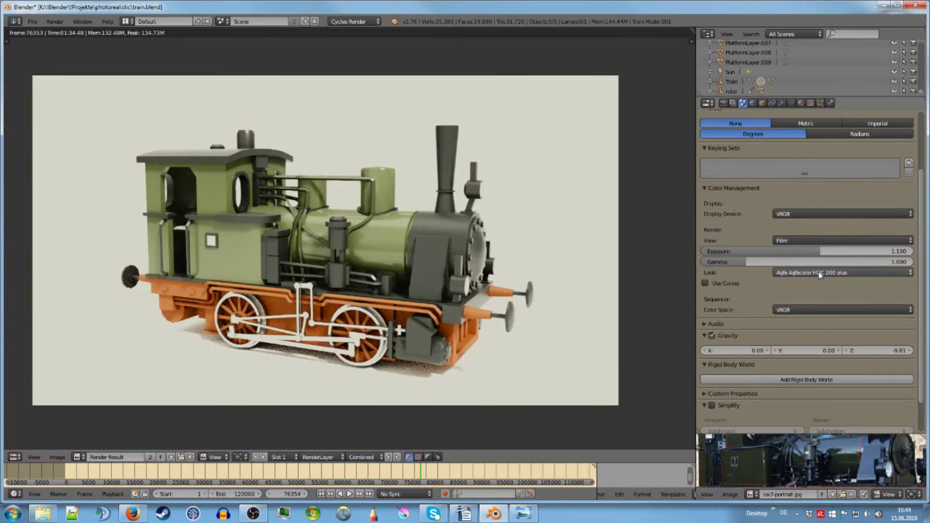
{"action": "scroll", "coordinate": [819, 272], "scroll_direction": "down", "scroll_amount": 2, "text": "ctrl"}
{"action": "scroll", "coordinate": [819, 272], "scroll_direction": "up", "scroll_amount": 2, "text": "ctrl"}
Step: Set the Color Management look to Agfa Agfacolor Futura II 100
{"action": "left_click", "coordinate": [808, 274]}
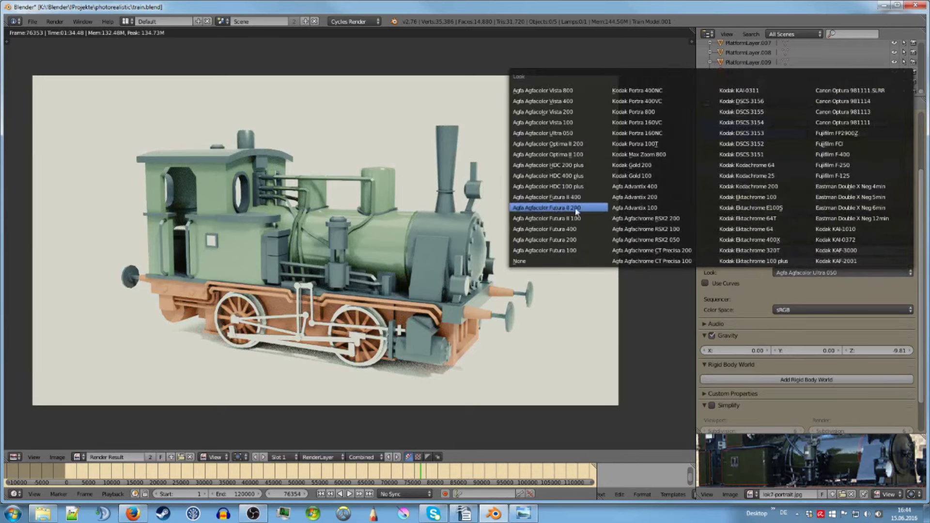
{"action": "left_click", "coordinate": [549, 135]}
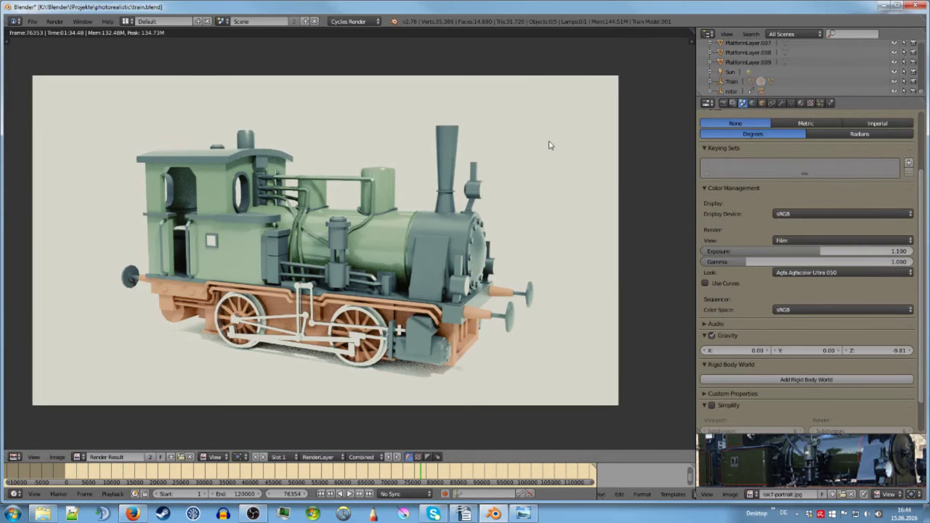
{"action": "left_click", "coordinate": [794, 275]}
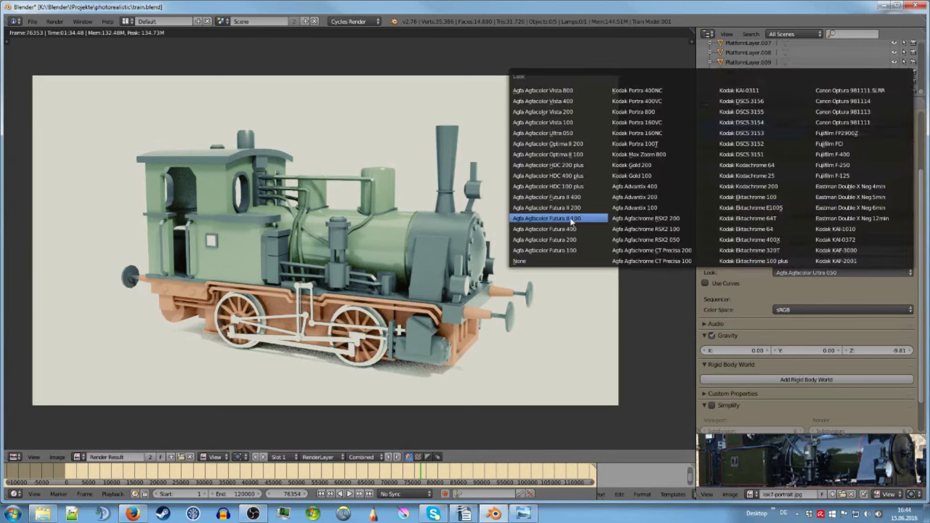
{"action": "left_click", "coordinate": [591, 225]}
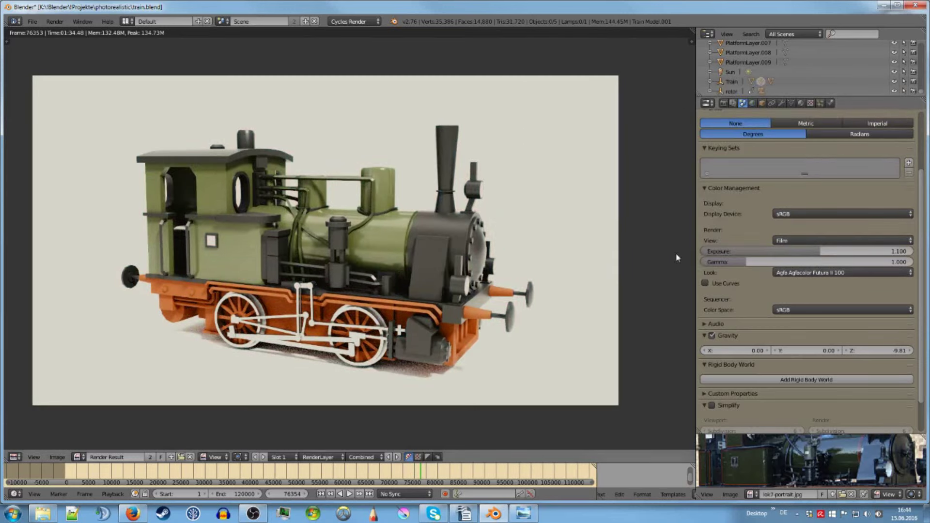
Step: Enable Use Curves and brighten the render with a combined-curve point at about X 0.18, Y 0.41
{"action": "left_click", "coordinate": [705, 283]}
{"action": "left_click", "coordinate": [714, 294]}
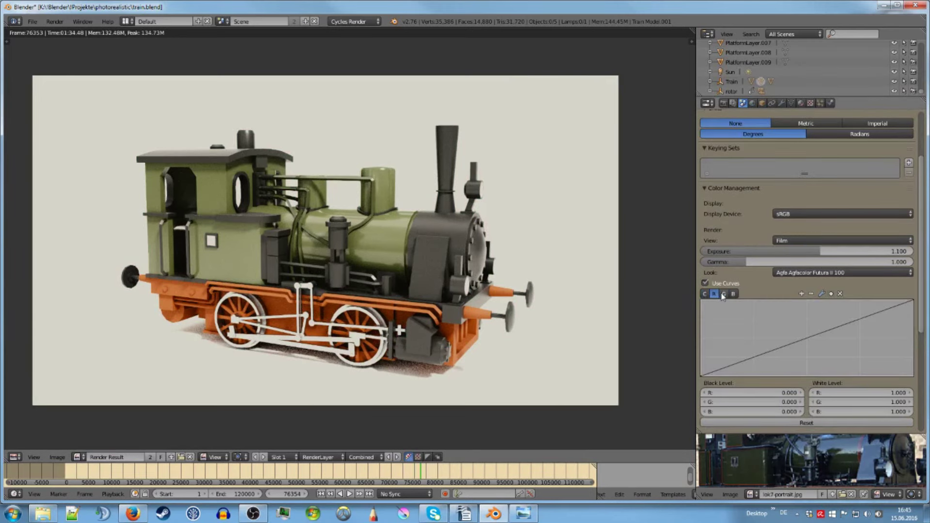
{"action": "left_click", "coordinate": [723, 294]}
{"action": "left_click", "coordinate": [705, 295]}
{"action": "left_click_drag", "start_coordinate": [741, 358], "coordinate": [740, 346]}
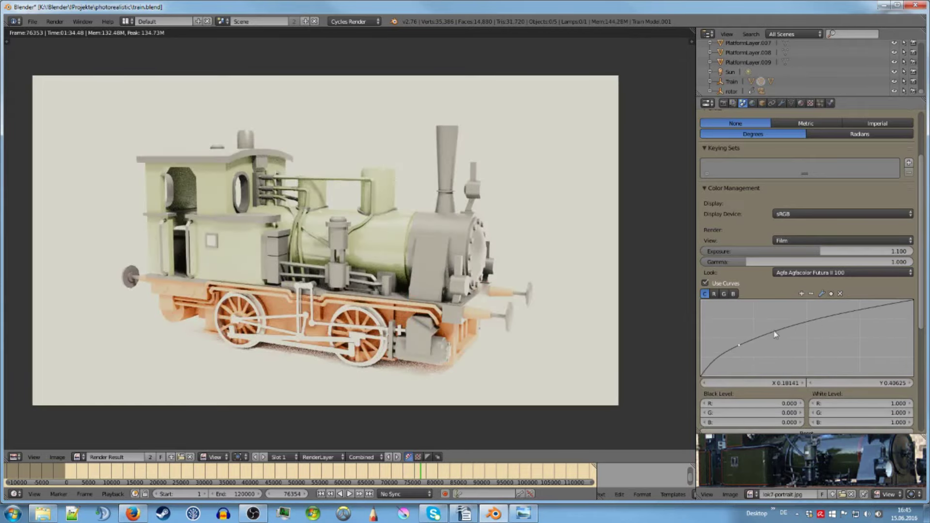
Step: Add a second point to the combined curve and adjust both, placing the lower one at about X 0.22, Y 0.31
{"action": "left_click_drag", "start_coordinate": [795, 326], "coordinate": [796, 333]}
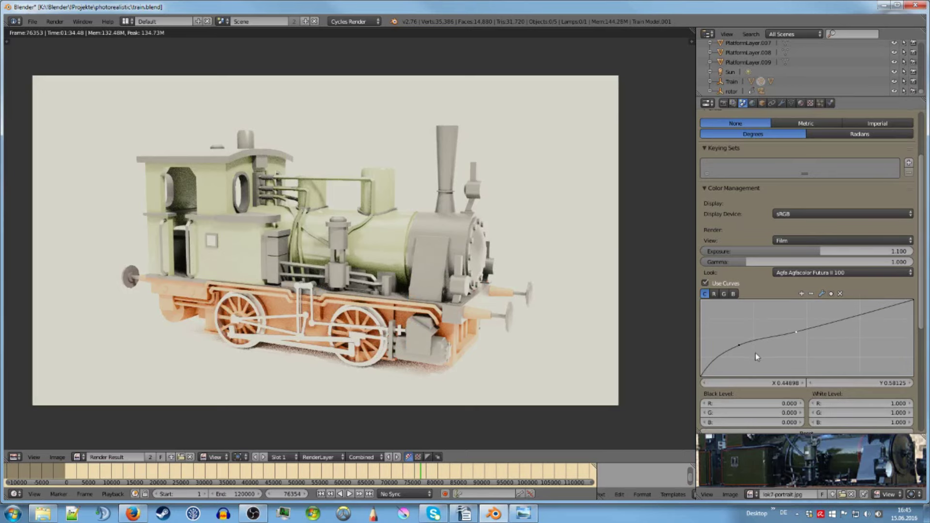
{"action": "left_click_drag", "start_coordinate": [739, 346], "coordinate": [743, 352]}
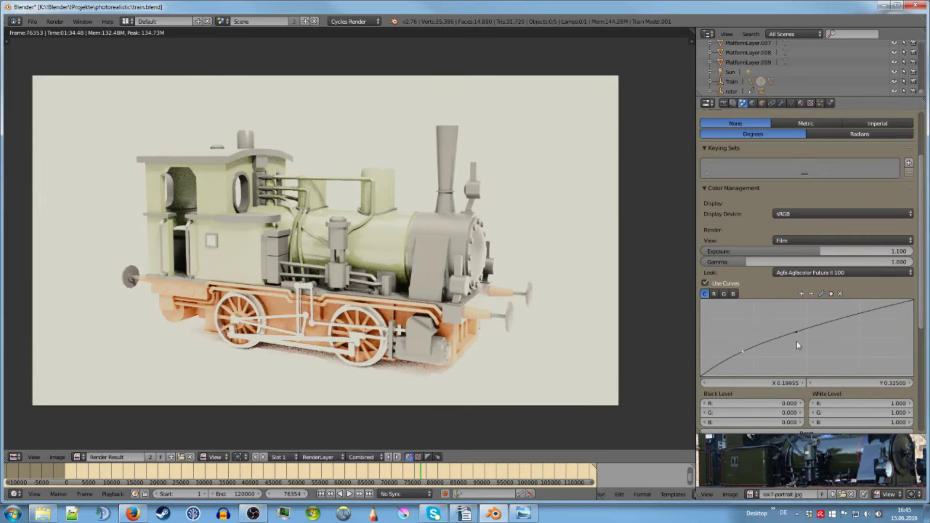
{"action": "left_click_drag", "start_coordinate": [796, 333], "coordinate": [819, 338]}
{"action": "left_click_drag", "start_coordinate": [743, 352], "coordinate": [747, 353]}
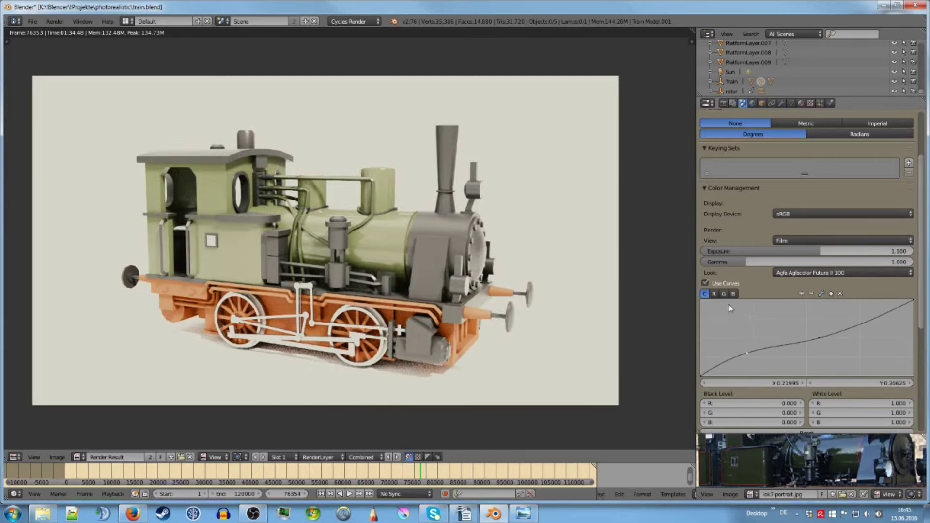
Step: Show the separate red and green curves, and disable Use Curves for the render
{"action": "left_click", "coordinate": [715, 294]}
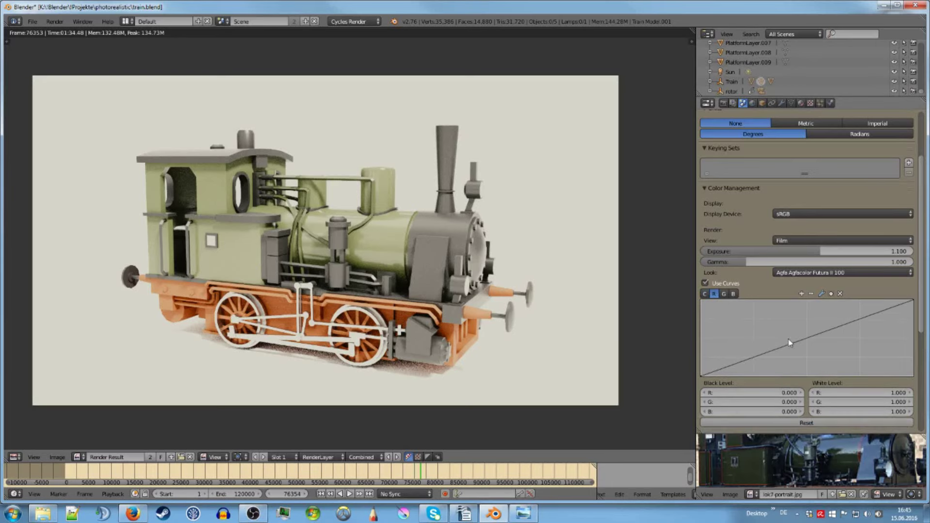
{"action": "left_click", "coordinate": [724, 294]}
{"action": "mouse_move", "coordinate": [913, 304]}
{"action": "left_mouse_down"}
{"action": "mouse_move", "coordinate": [816, 301]}
{"action": "mouse_move", "coordinate": [914, 301]}
{"action": "left_mouse_up"}
{"action": "scroll", "coordinate": [816, 358], "scroll_direction": "down", "scroll_amount": 3}
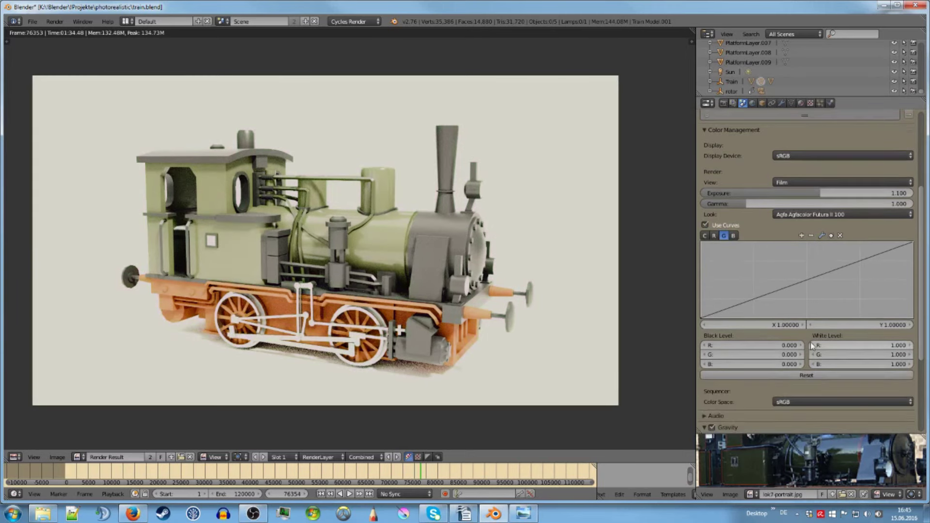
{"action": "left_click", "coordinate": [709, 226]}
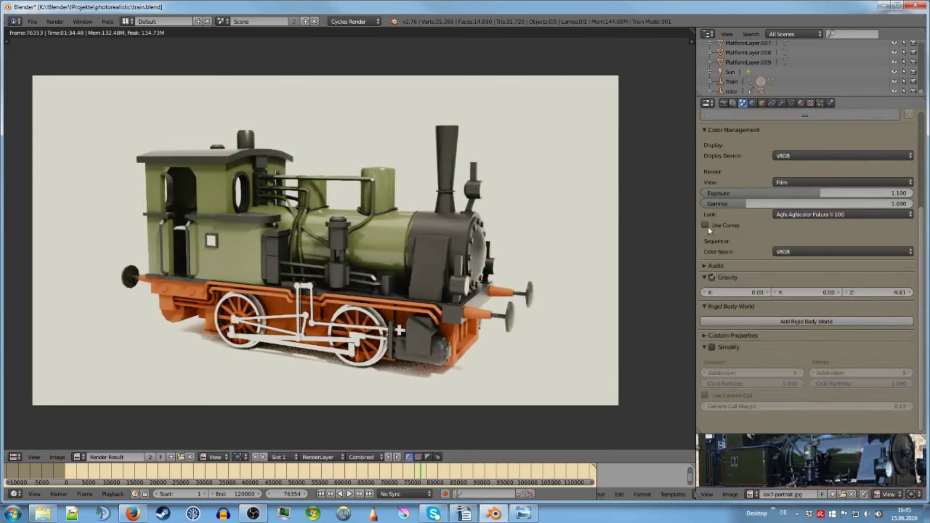
Step: Examine the scene's Audio and Gravity settings, and review the Color Management view transform
{"action": "left_click", "coordinate": [726, 267]}
{"action": "left_click", "coordinate": [726, 267]}
{"action": "left_click", "coordinate": [726, 267]}
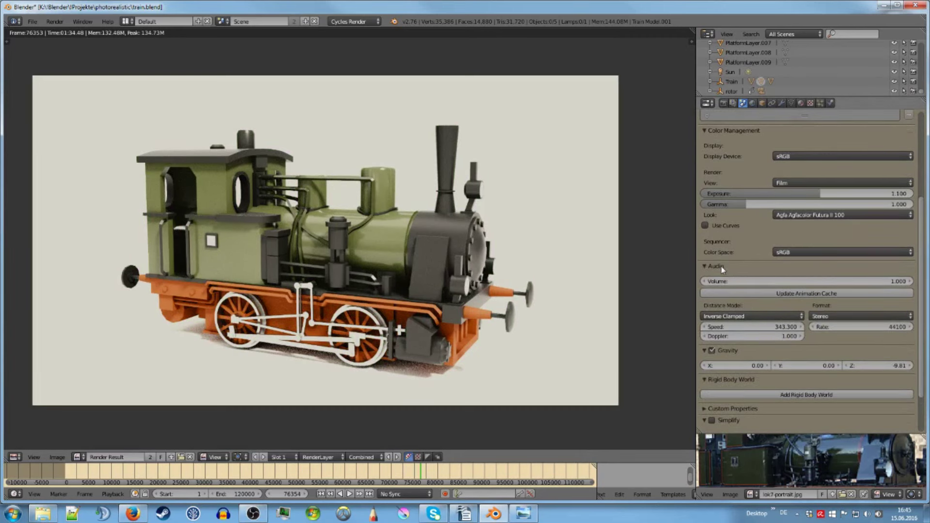
{"action": "left_click", "coordinate": [776, 267]}
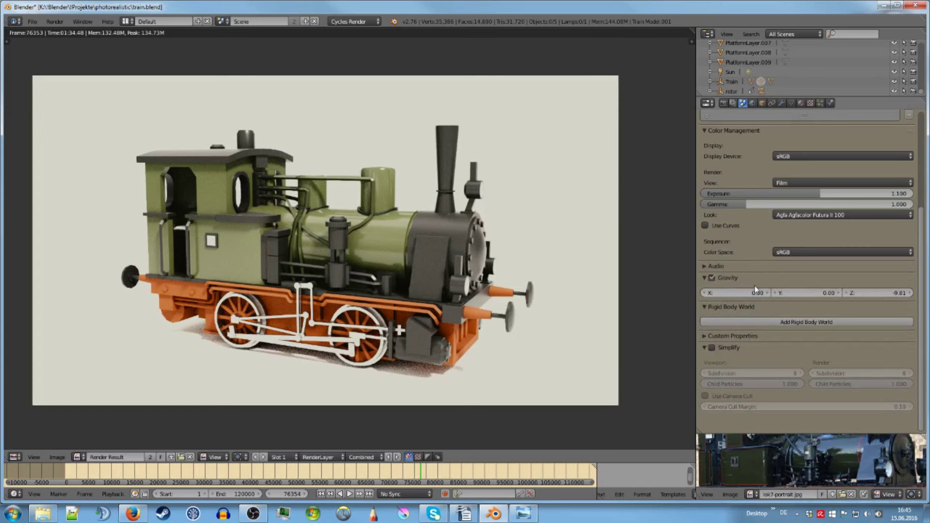
{"action": "left_click", "coordinate": [735, 271]}
{"action": "left_click", "coordinate": [735, 271]}
{"action": "scroll", "coordinate": [744, 404], "scroll_direction": "up", "scroll_amount": 7}
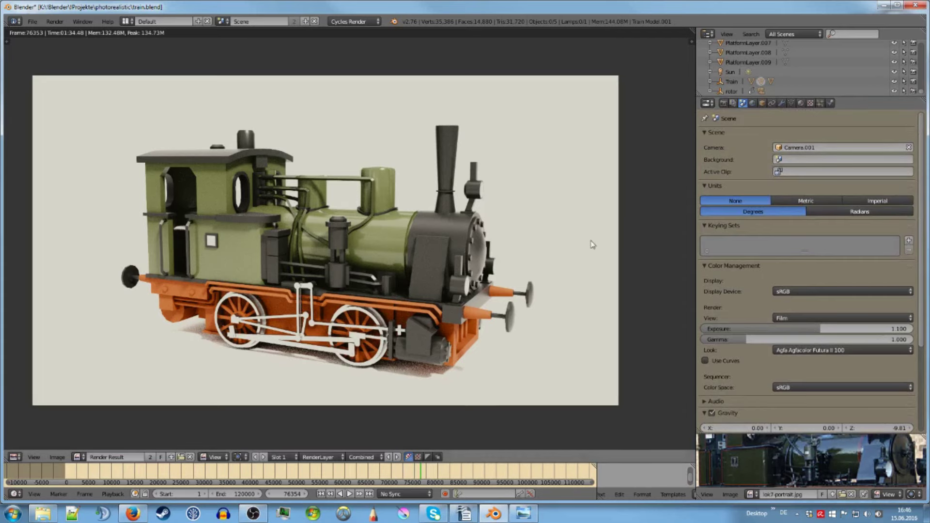
{"action": "left_click_drag", "start_coordinate": [590, 242], "coordinate": [591, 226]}
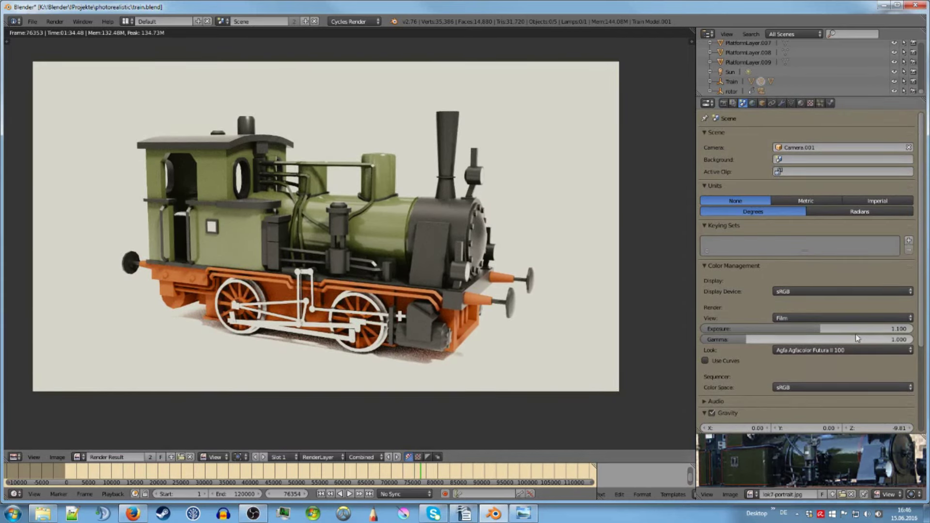
{"action": "left_click", "coordinate": [827, 324]}
{"action": "left_click", "coordinate": [826, 324]}
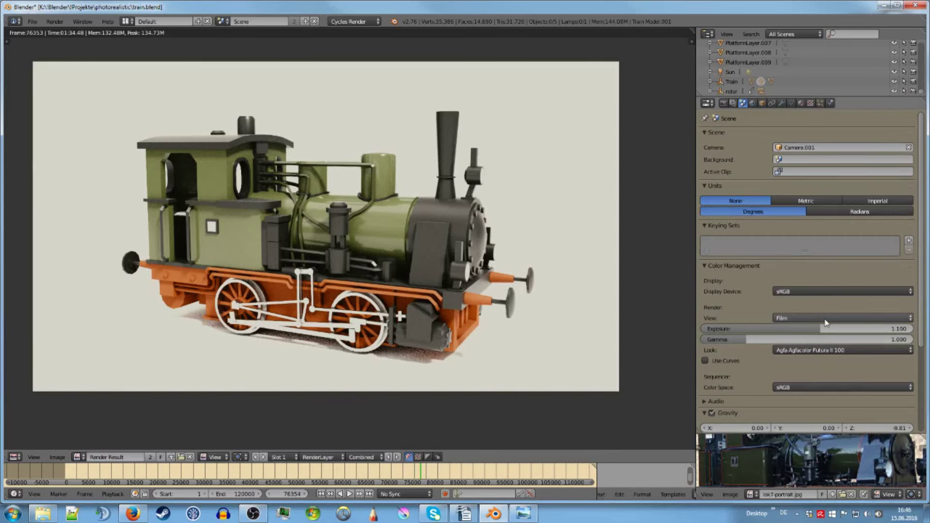
Step: Replace the rendered image view with the Node Editor showing the scene's compositing nodes
{"action": "left_click", "coordinate": [16, 457]}
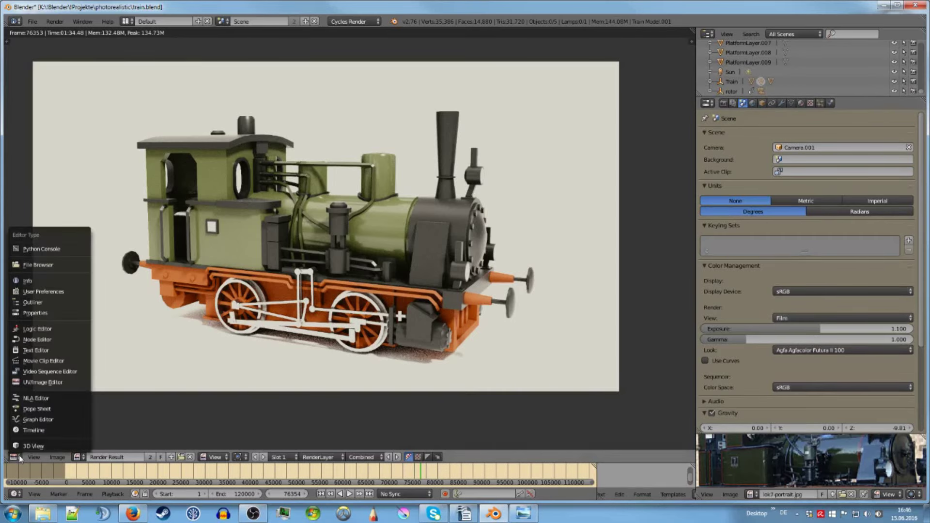
{"action": "left_click", "coordinate": [38, 340]}
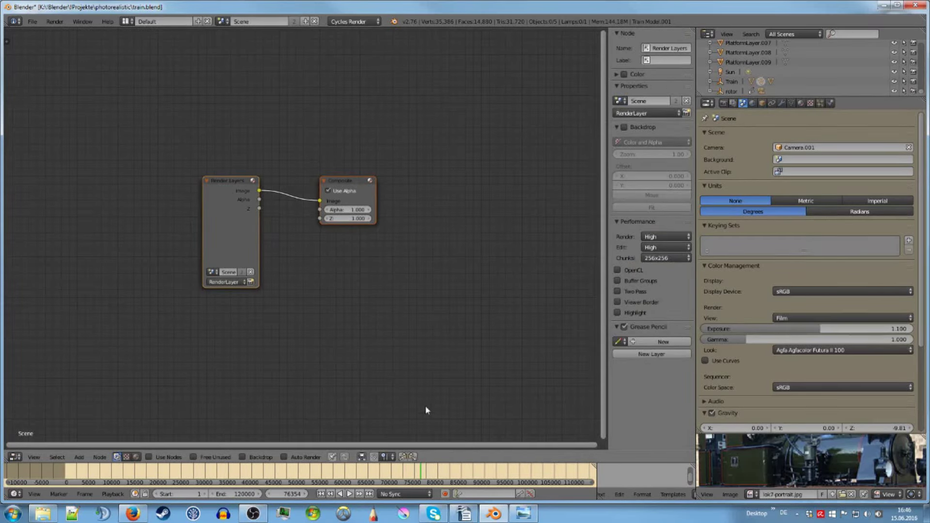
{"action": "key", "text": "Home"}
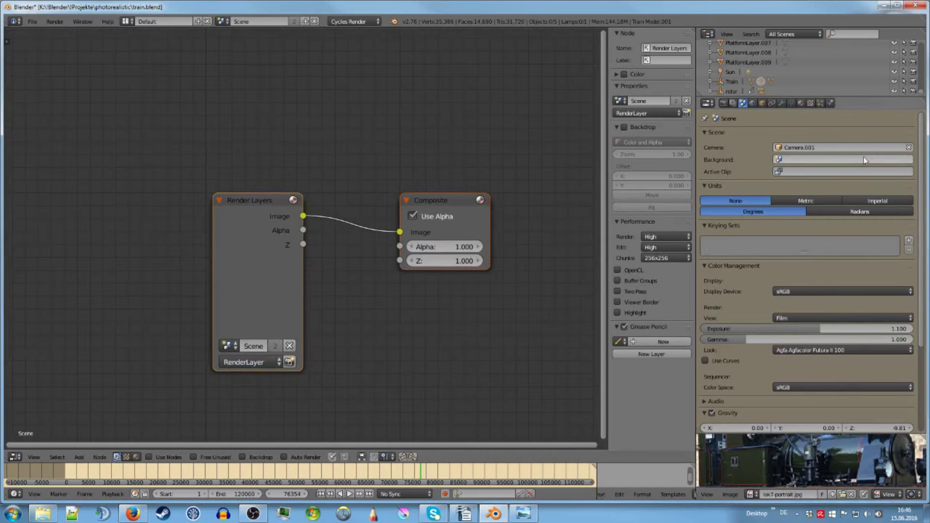
Step: Enable the Mist pass for the render layer and move the Render Layers node farther from the Composite node
{"action": "scroll", "coordinate": [749, 277], "scroll_direction": "down", "scroll_amount": 5}
{"action": "left_click", "coordinate": [733, 103]}
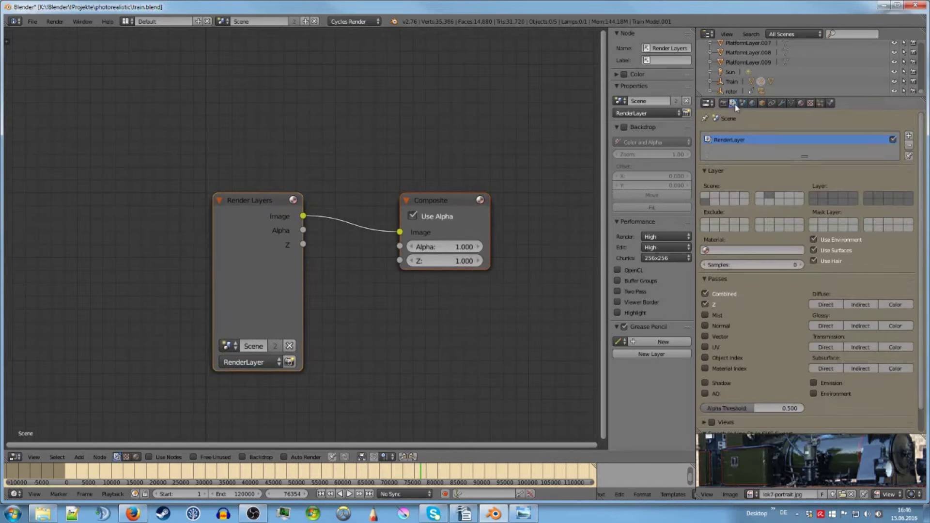
{"action": "left_click", "coordinate": [706, 315]}
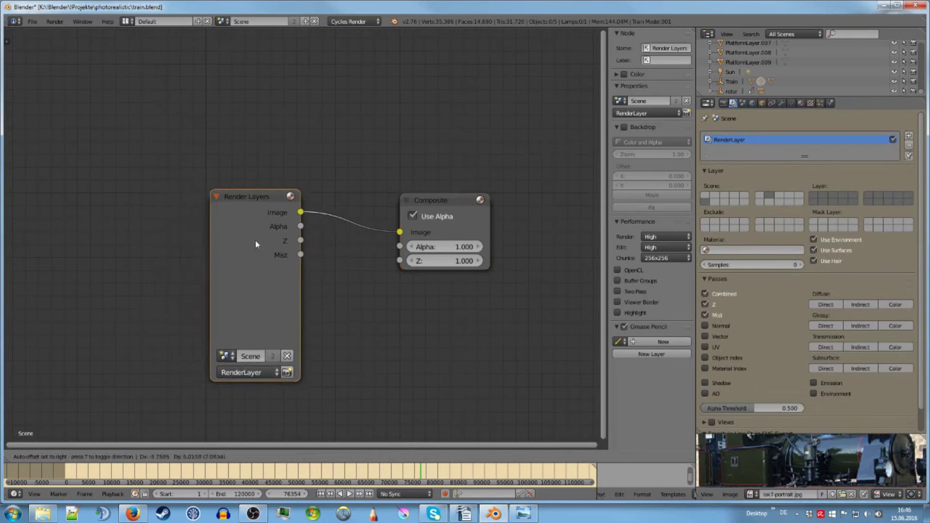
{"action": "left_click_drag", "start_coordinate": [255, 240], "coordinate": [104, 256]}
{"action": "scroll", "coordinate": [184, 287], "scroll_direction": "down", "scroll_amount": 1}
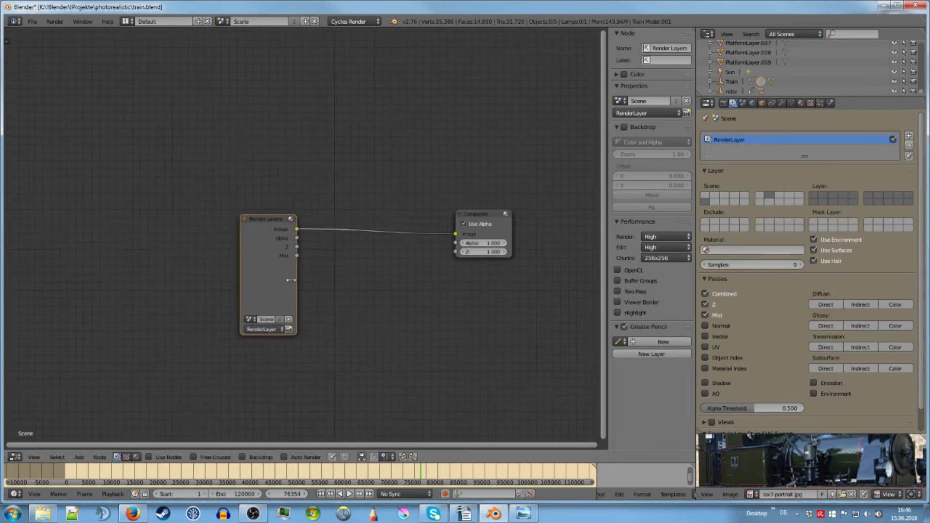
{"action": "left_click_drag", "start_coordinate": [245, 264], "coordinate": [199, 274]}
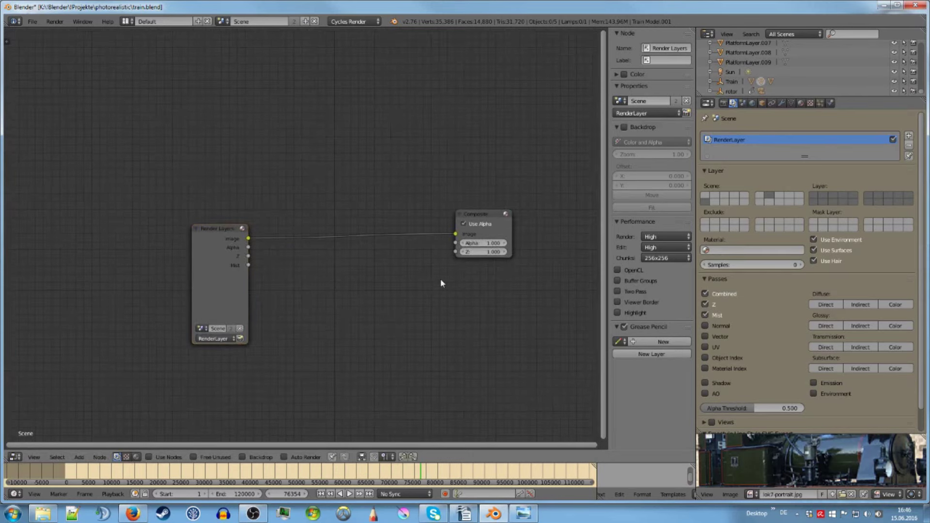
Step: Switch to the Compositing screen layout and move the Render Layers node farther away from Composite
{"action": "key", "text": "ctrl+Left"}
{"action": "key", "text": "ctrl+Left"}
{"action": "key", "text": "ctrl+Right"}
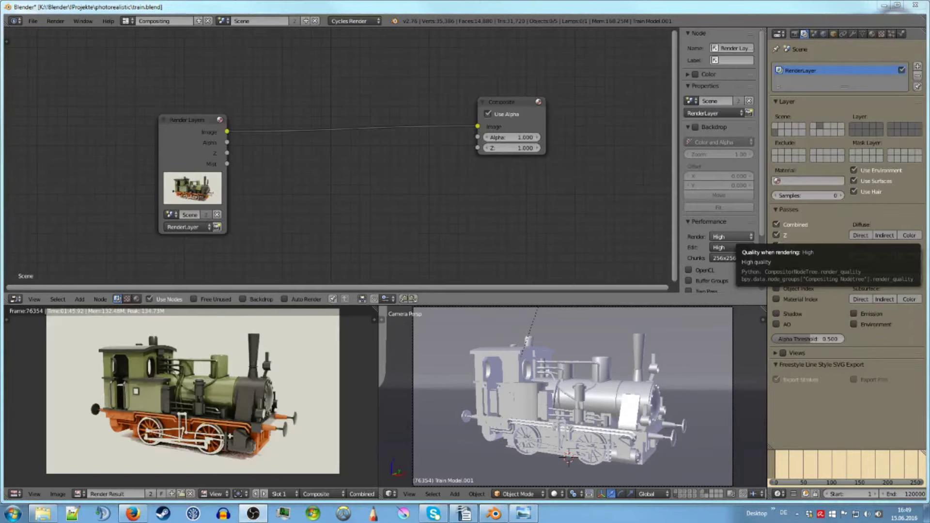
{"action": "scroll", "coordinate": [359, 212], "scroll_direction": "up", "scroll_amount": 1}
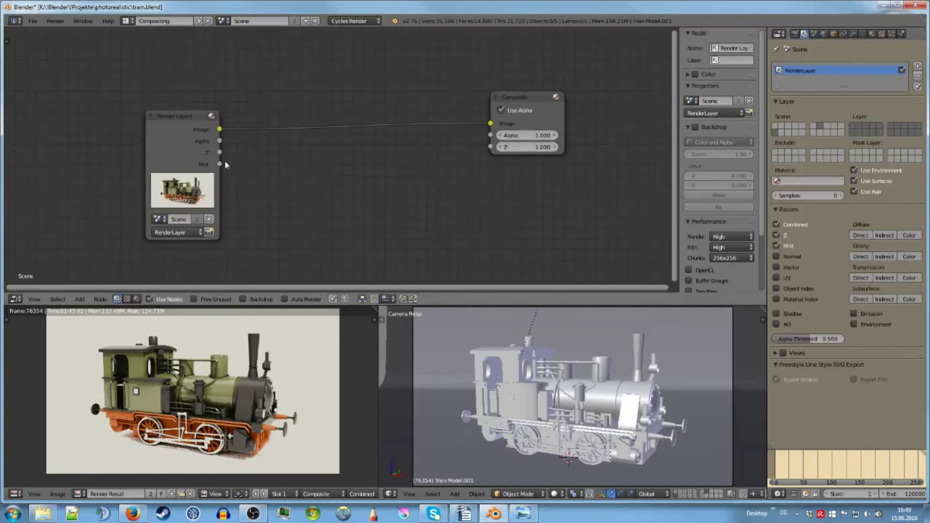
{"action": "left_click_drag", "start_coordinate": [161, 137], "coordinate": [128, 138]}
{"action": "left_click", "coordinate": [206, 159]}
Step: Add a Color Correction node below the link between Render Layers and Composite, and delete it
{"action": "key", "text": "shift+a"}
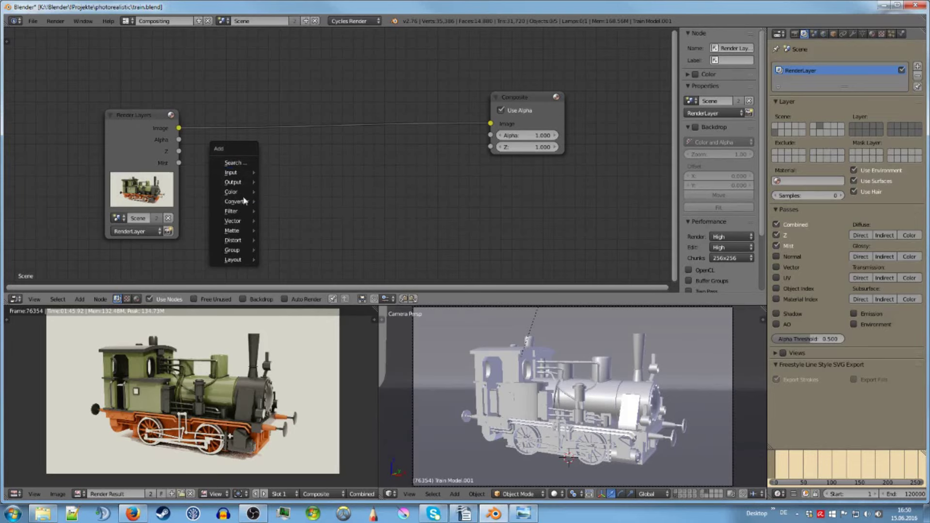
{"action": "mouse_move", "coordinate": [240, 194]}
{"action": "mouse_move", "coordinate": [238, 224]}
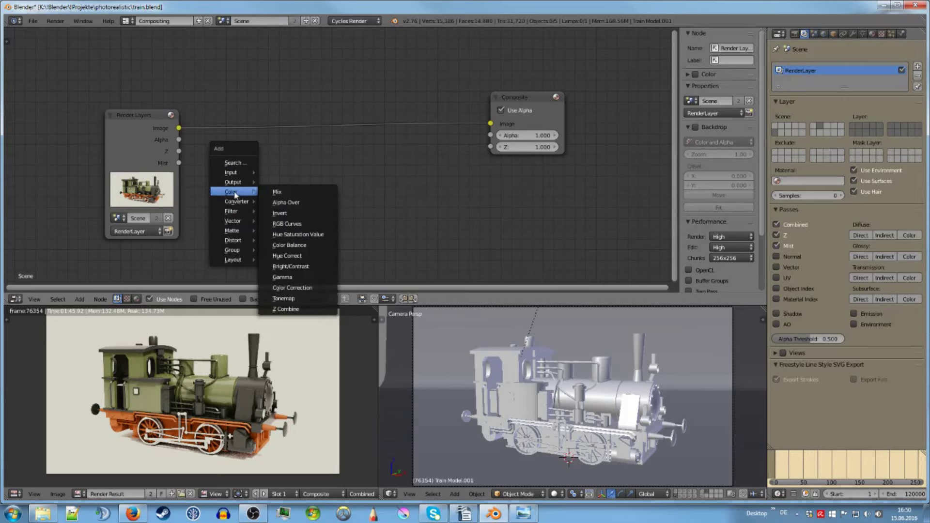
{"action": "left_click", "coordinate": [318, 289]}
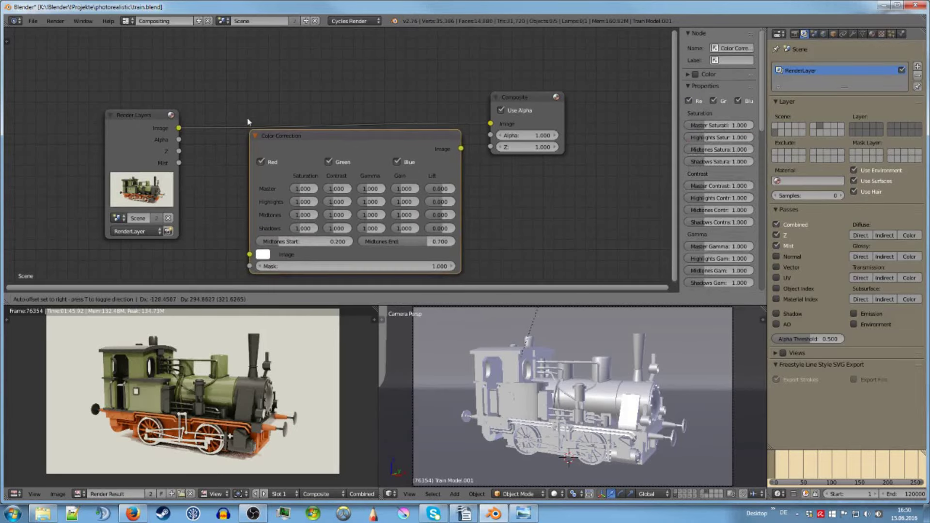
{"action": "left_click", "coordinate": [235, 189]}
{"action": "left_click_drag", "start_coordinate": [291, 150], "coordinate": [284, 121]}
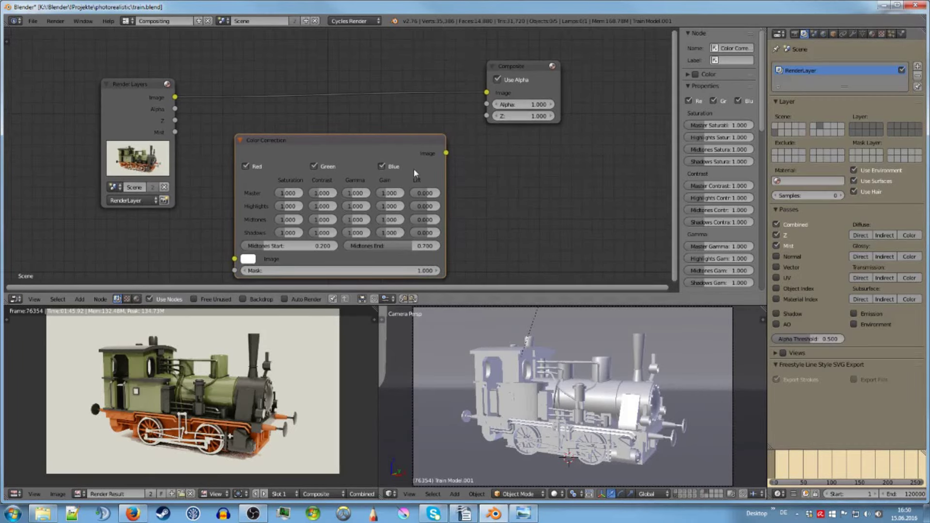
{"action": "key", "text": "x"}
Step: Add a Tonemap node to the compositing tree and delete it
{"action": "key", "text": "shift+a"}
{"action": "mouse_move", "coordinate": [354, 162]}
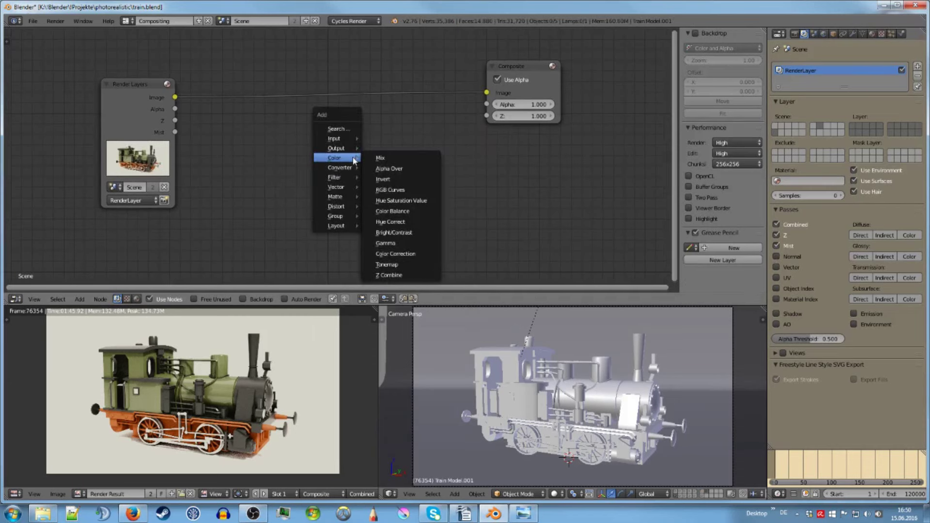
{"action": "left_click", "coordinate": [387, 264]}
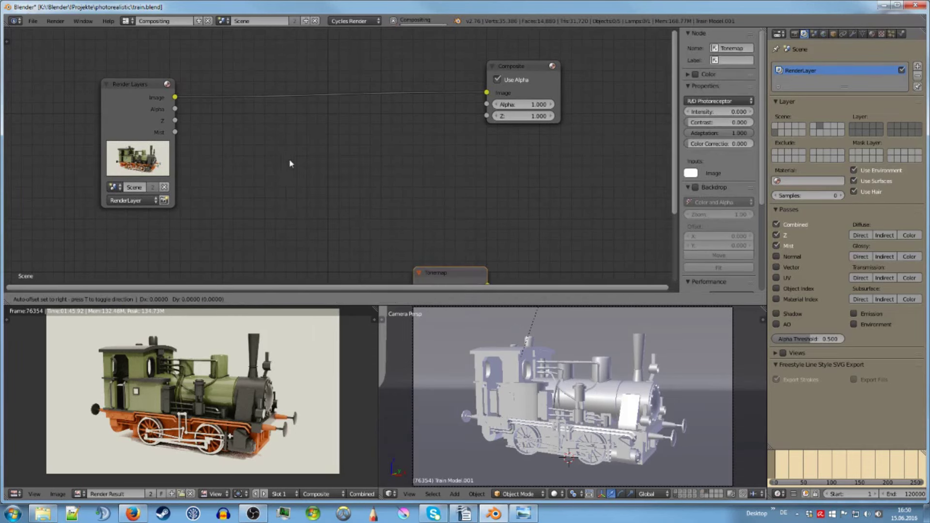
{"action": "left_click", "coordinate": [307, 166]}
{"action": "key", "text": "x"}
Step: Insert a Color Balance node into the image link between Render Layers and Composite
{"action": "key", "text": "shift+a"}
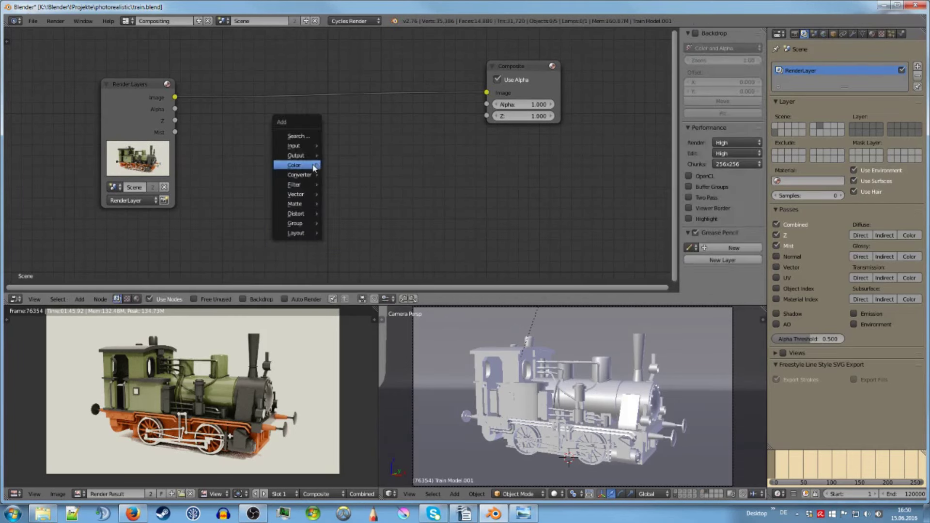
{"action": "mouse_move", "coordinate": [313, 165]}
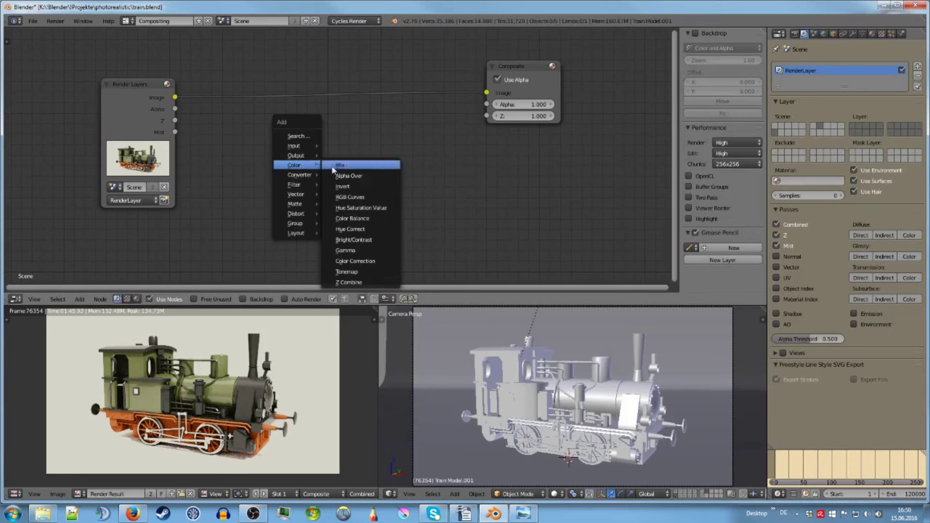
{"action": "left_click", "coordinate": [376, 219]}
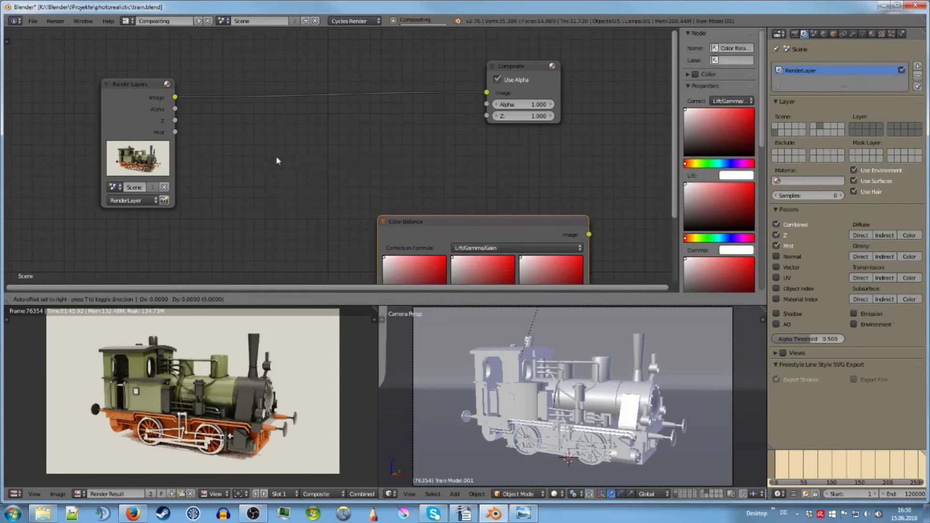
{"action": "left_click", "coordinate": [226, 43]}
{"action": "scroll", "coordinate": [421, 243], "scroll_direction": "up", "scroll_amount": 2}
{"action": "scroll", "coordinate": [268, 184], "scroll_direction": "up", "scroll_amount": 1}
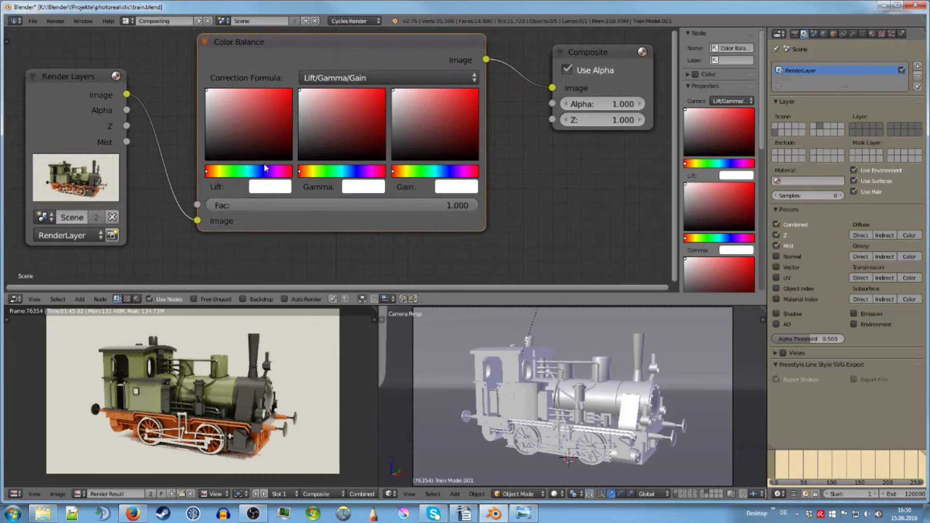
Step: Try dark red and dark blue tints for the Color Balance Lift, and reset Lift to white
{"action": "left_click", "coordinate": [262, 171]}
{"action": "left_click", "coordinate": [255, 145]}
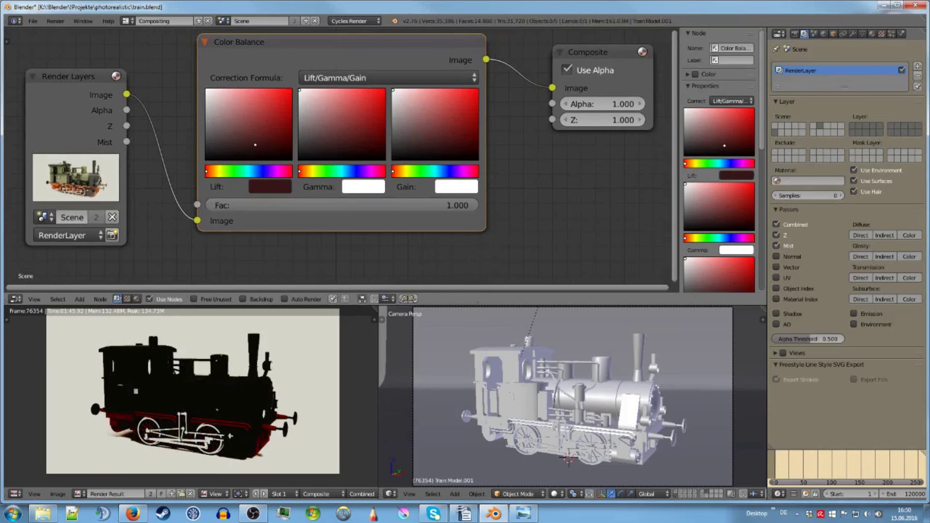
{"action": "left_click", "coordinate": [264, 171]}
{"action": "left_click", "coordinate": [258, 145]}
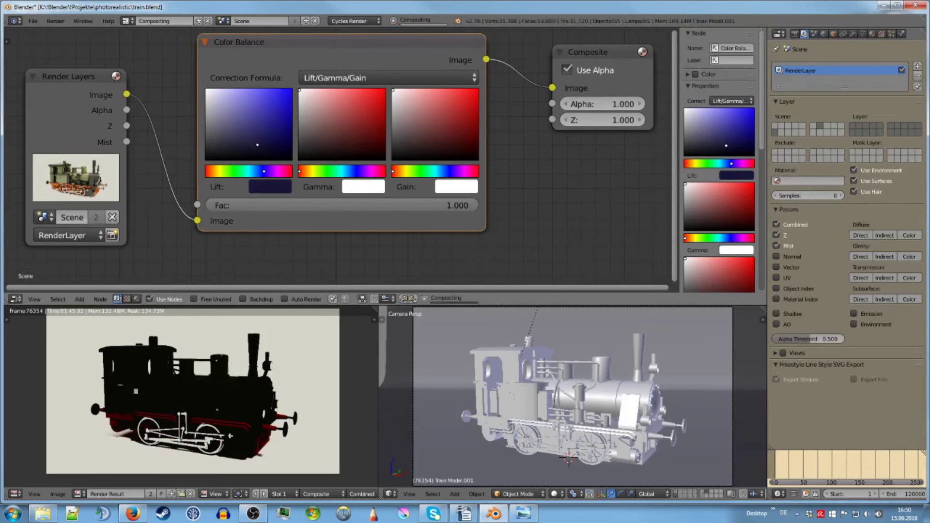
{"action": "left_click_drag", "start_coordinate": [258, 145], "coordinate": [254, 100]}
{"action": "key", "text": "BackSpace"}
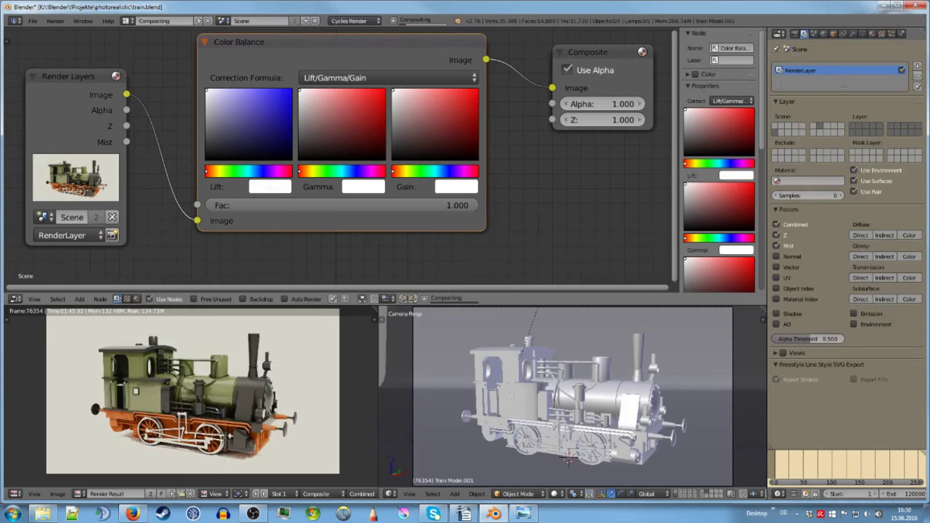
Step: Tint the Color Balance Lift a pale, lightly saturated blue to color the shadows
{"action": "left_click", "coordinate": [230, 99]}
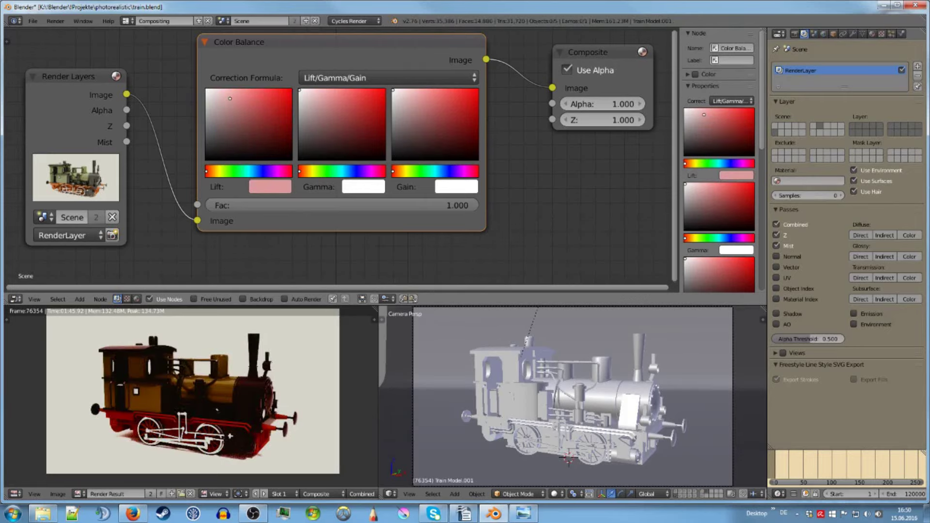
{"action": "left_click", "coordinate": [219, 95]}
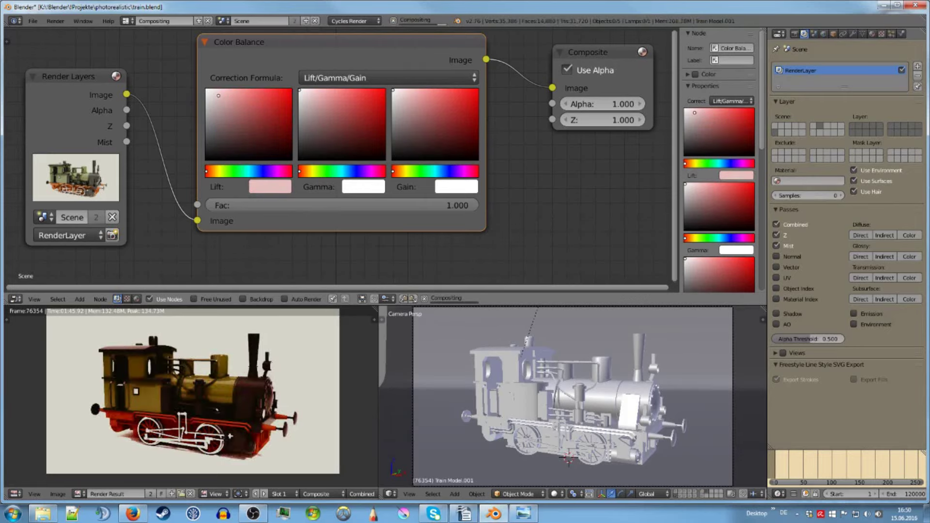
{"action": "left_click", "coordinate": [222, 95]}
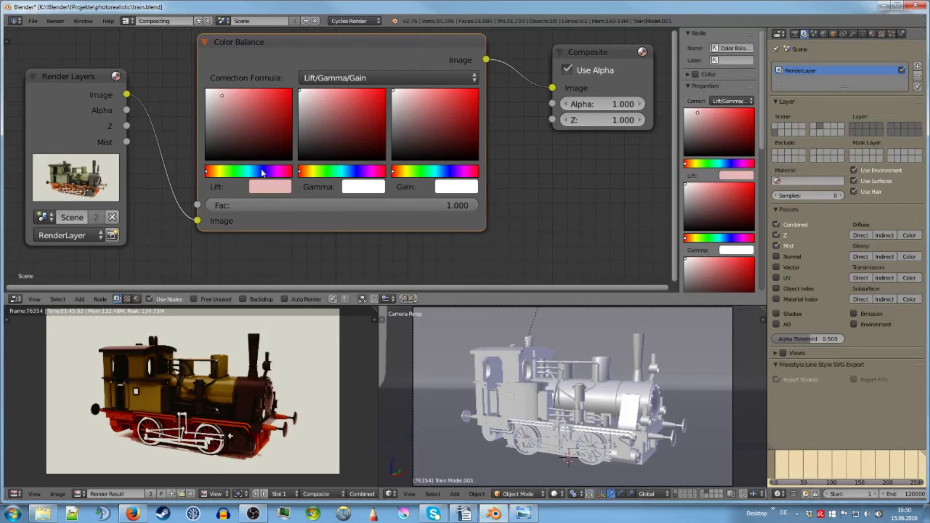
{"action": "left_click", "coordinate": [264, 173]}
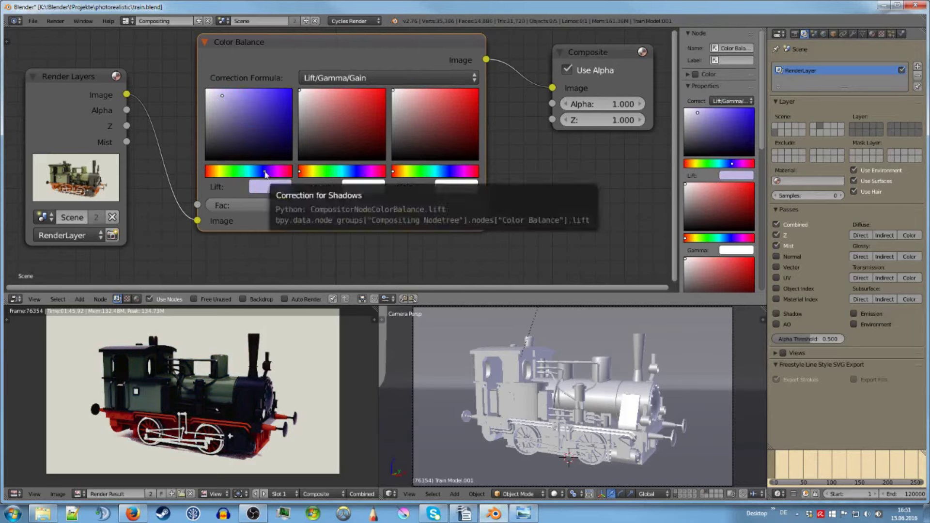
Step: Tint the Color Balance Gain a very pale orange to warm the highlights
{"action": "left_click", "coordinate": [451, 190]}
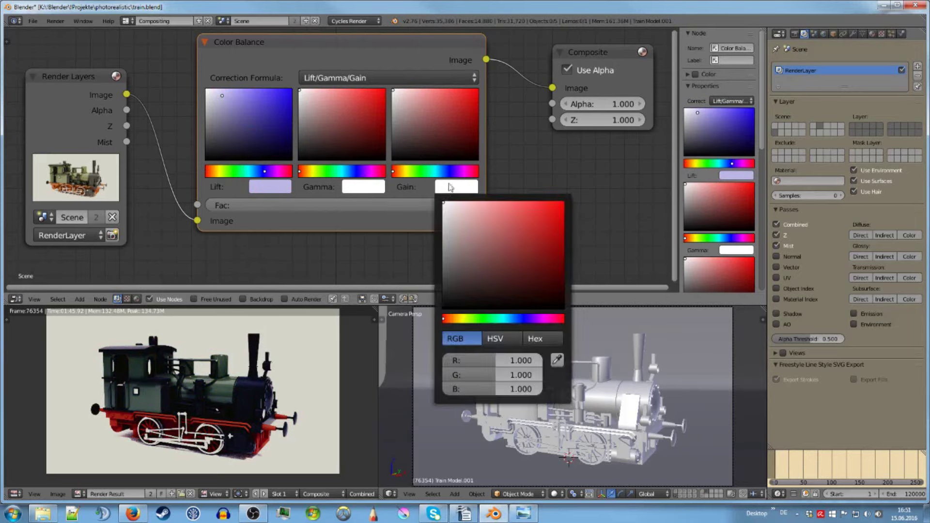
{"action": "left_click", "coordinate": [466, 214]}
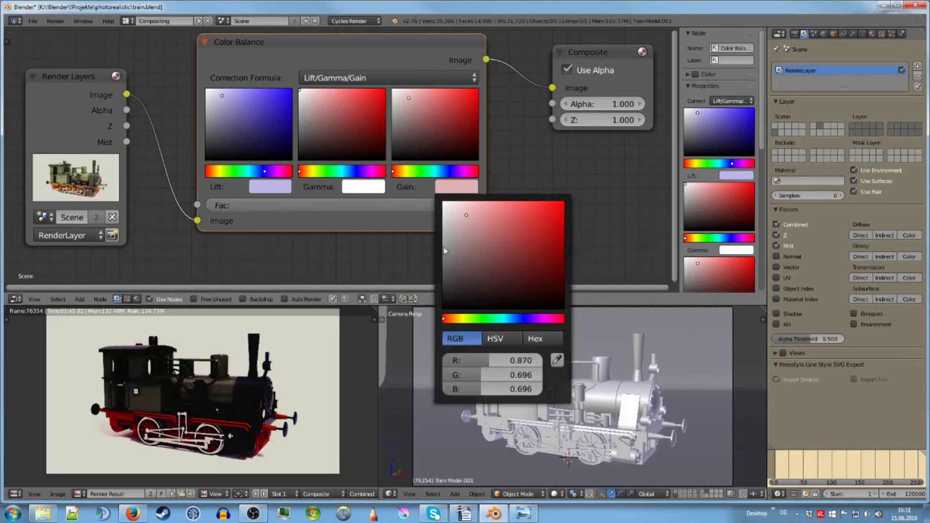
{"action": "left_click", "coordinate": [455, 319]}
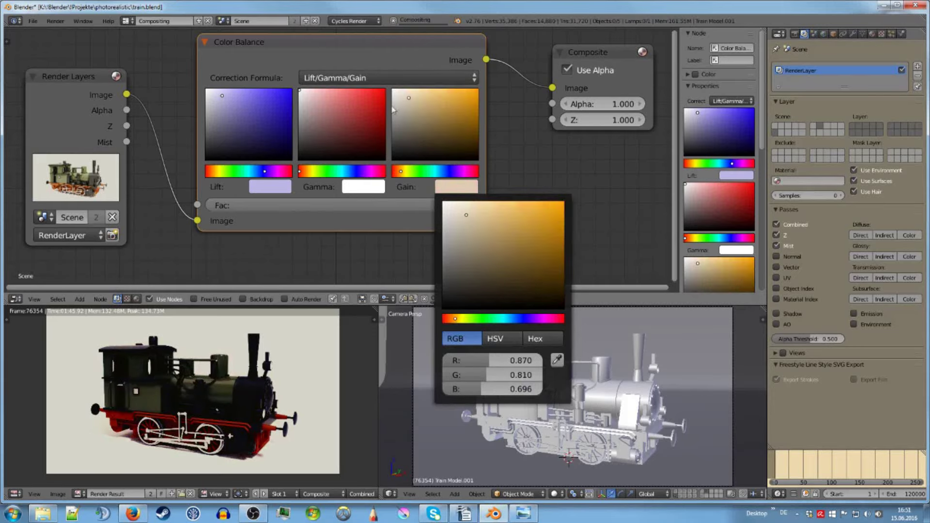
{"action": "left_click", "coordinate": [403, 96]}
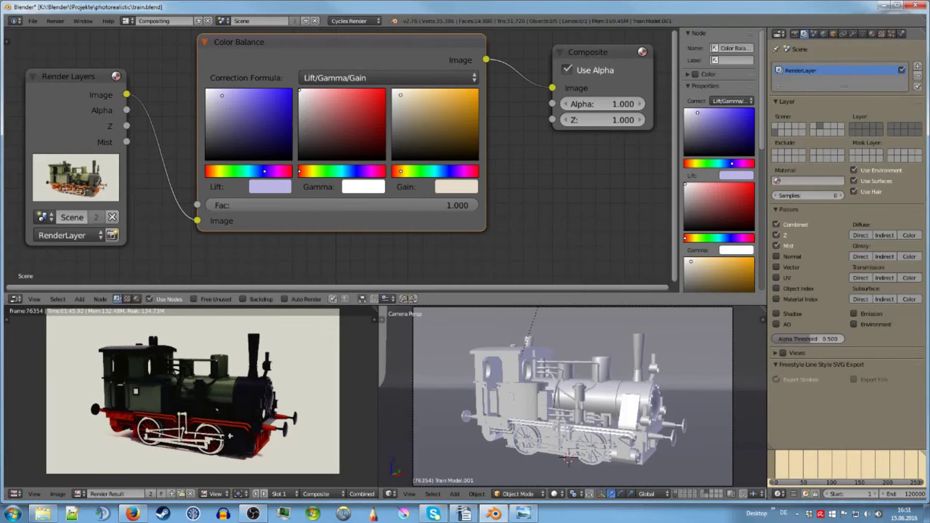
Step: Lighten the Color Balance Lift to a paler blue and compare the render with and without the node's correction
{"action": "left_click", "coordinate": [213, 94]}
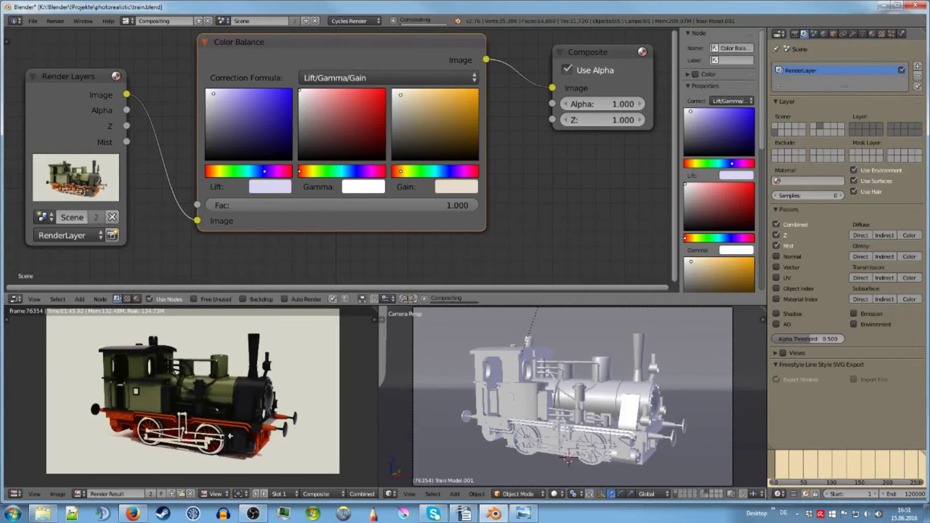
{"action": "left_click", "coordinate": [160, 300]}
{"action": "left_click", "coordinate": [160, 300]}
{"action": "left_click_drag", "start_coordinate": [126, 94], "coordinate": [557, 88]}
{"action": "left_click_drag", "start_coordinate": [486, 59], "coordinate": [550, 90]}
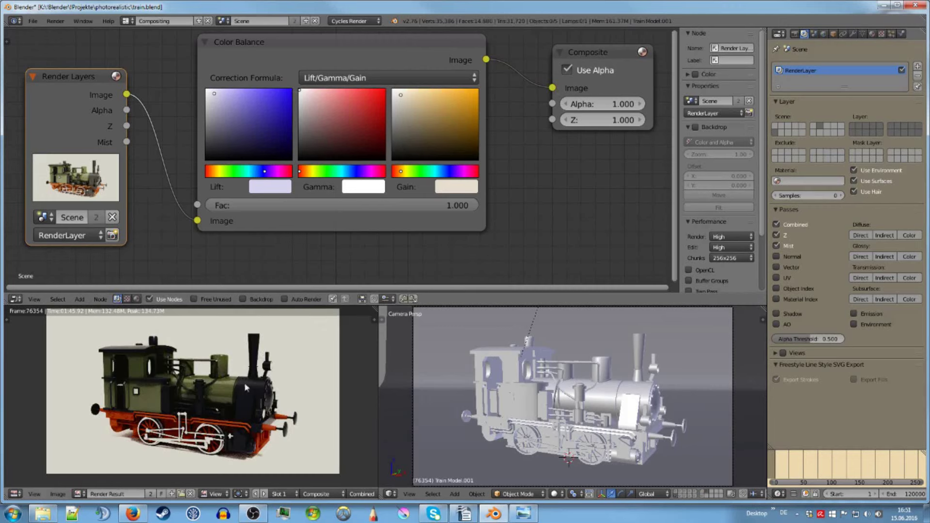
Step: Check the available correction formulas of the Color Balance node, keep Lift/Gamma/Gain, and delete the node
{"action": "scroll", "coordinate": [284, 187], "scroll_direction": "down", "scroll_amount": 1}
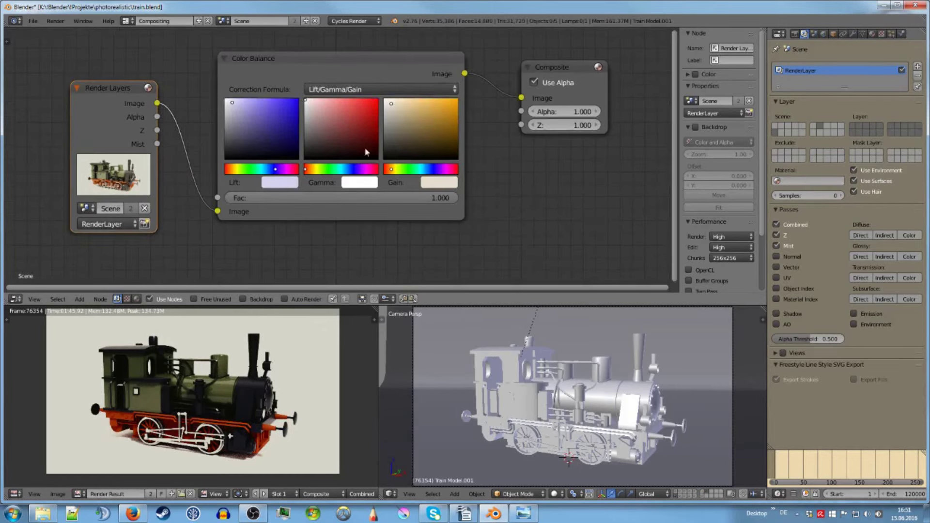
{"action": "left_click", "coordinate": [391, 87]}
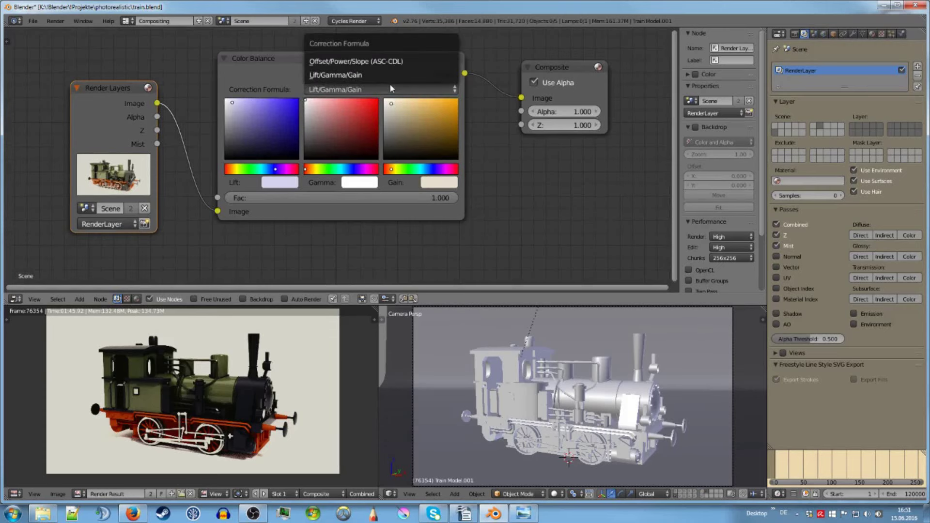
{"action": "left_click", "coordinate": [391, 88]}
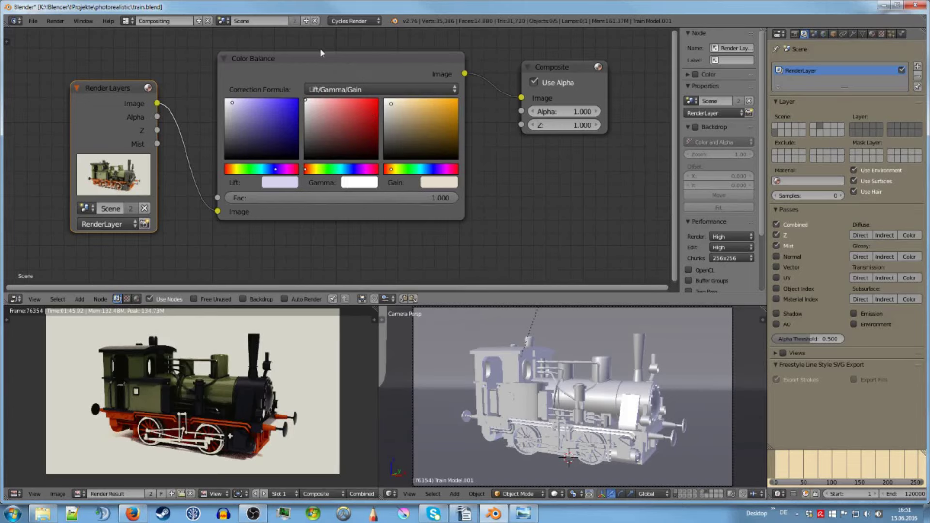
{"action": "left_click", "coordinate": [318, 69]}
{"action": "key", "text": "x"}
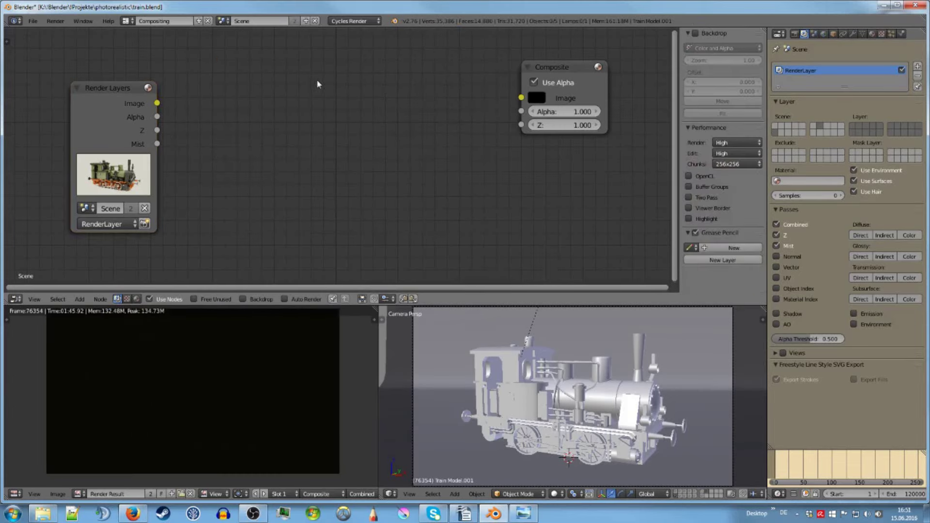
Step: Add a Blur filter node and link it between the Render Layers image output and the Composite image input
{"action": "key", "text": "shift+a"}
{"action": "mouse_move", "coordinate": [338, 109]}
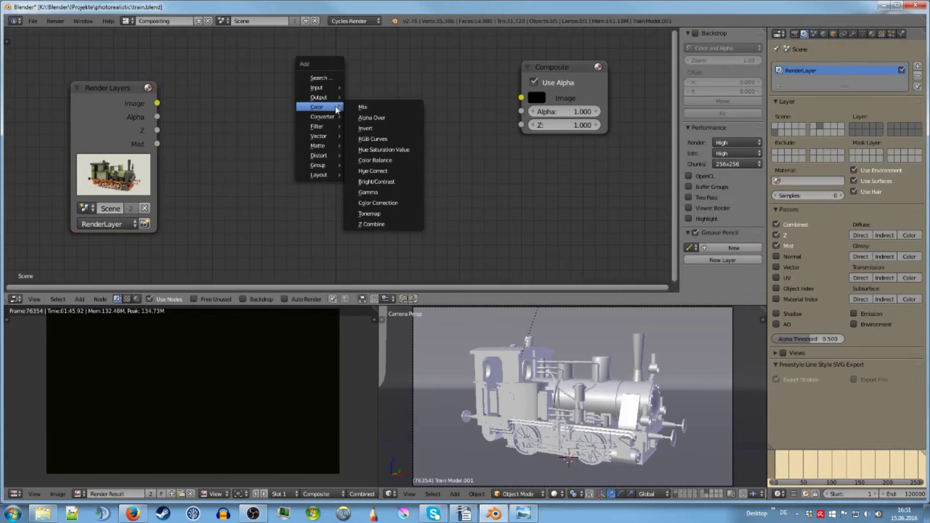
{"action": "mouse_move", "coordinate": [339, 127]}
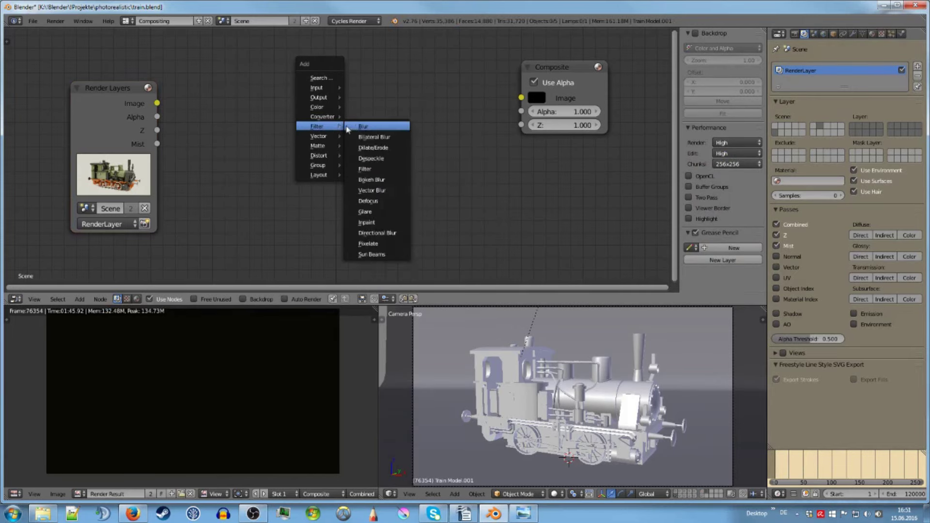
{"action": "left_click", "coordinate": [378, 126]}
{"action": "left_click", "coordinate": [322, 128]}
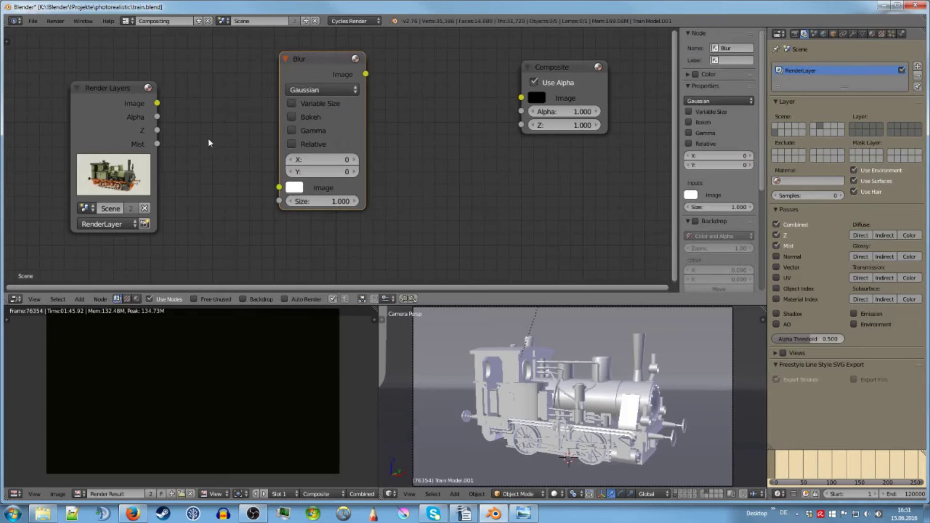
{"action": "left_click_drag", "start_coordinate": [157, 102], "coordinate": [279, 187]}
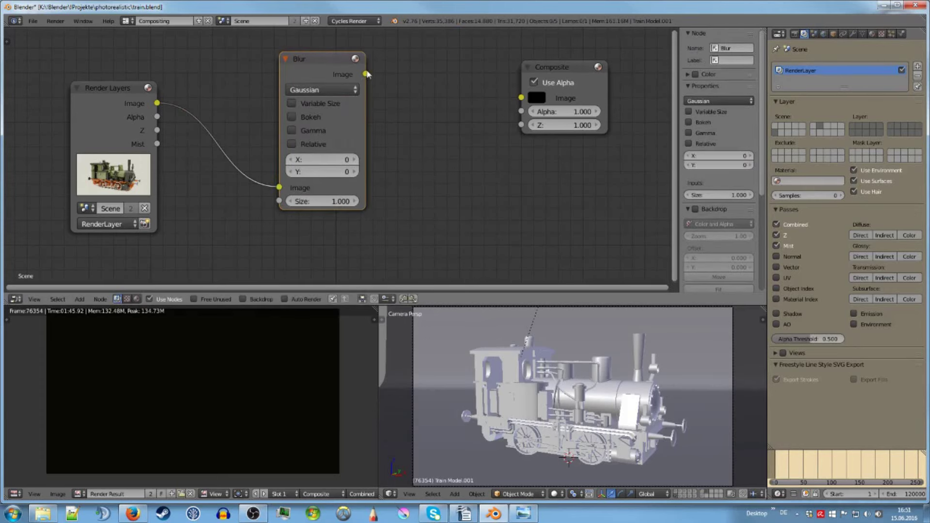
{"action": "left_click_drag", "start_coordinate": [367, 74], "coordinate": [521, 98]}
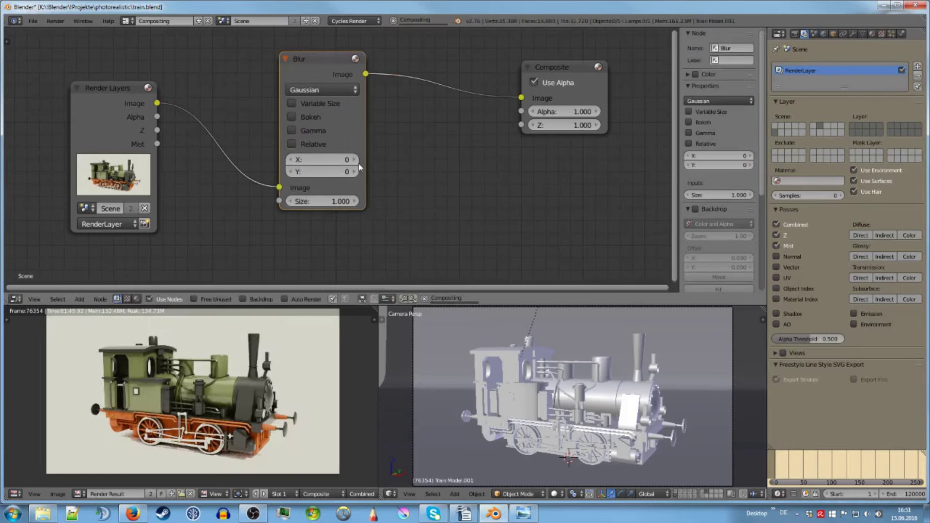
Step: Set the Blur node's X to 2 and Y to 1, and inspect the render up close
{"action": "left_click", "coordinate": [354, 160]}
{"action": "left_click", "coordinate": [354, 160]}
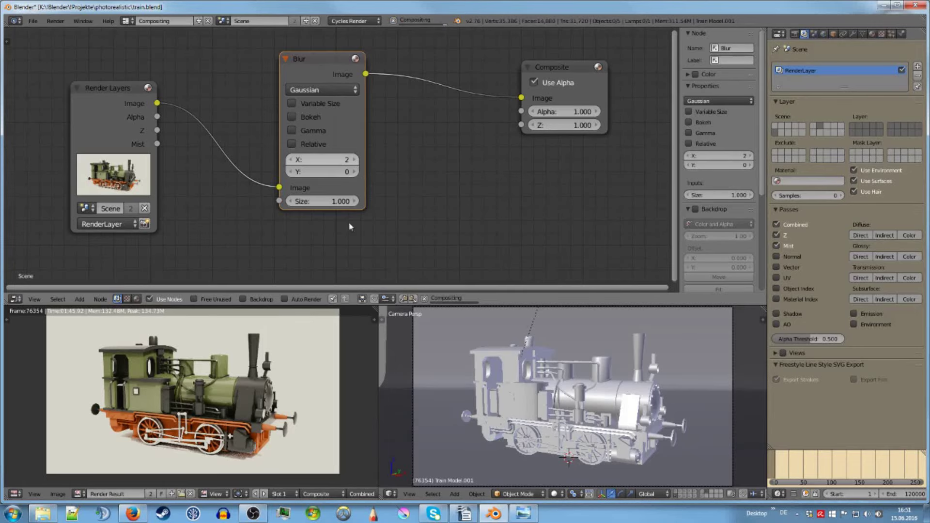
{"action": "left_click", "coordinate": [354, 171]}
{"action": "scroll", "coordinate": [180, 379], "scroll_direction": "up", "scroll_amount": 8}
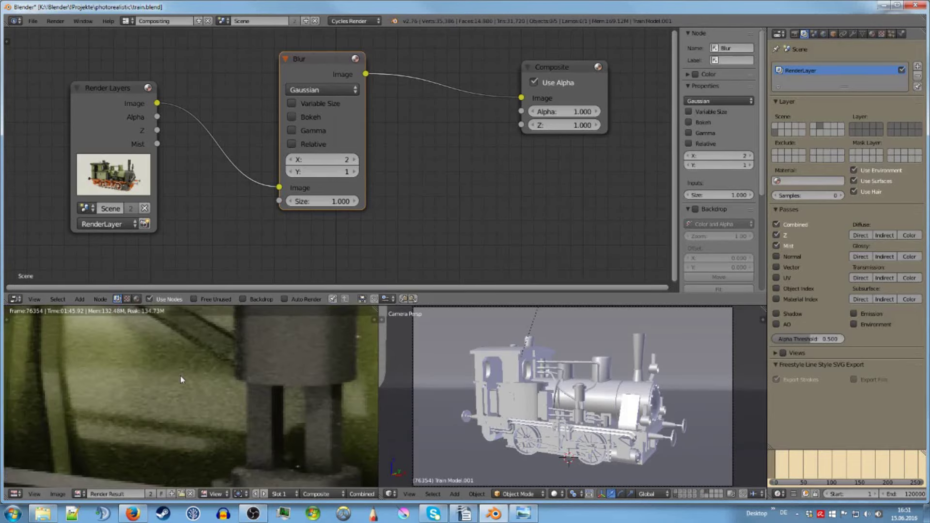
Step: Set the Blur node's X and Y sizes to 10 and check the blurred locomotive
{"action": "left_click", "coordinate": [332, 159]}
{"action": "type", "text": "10"}
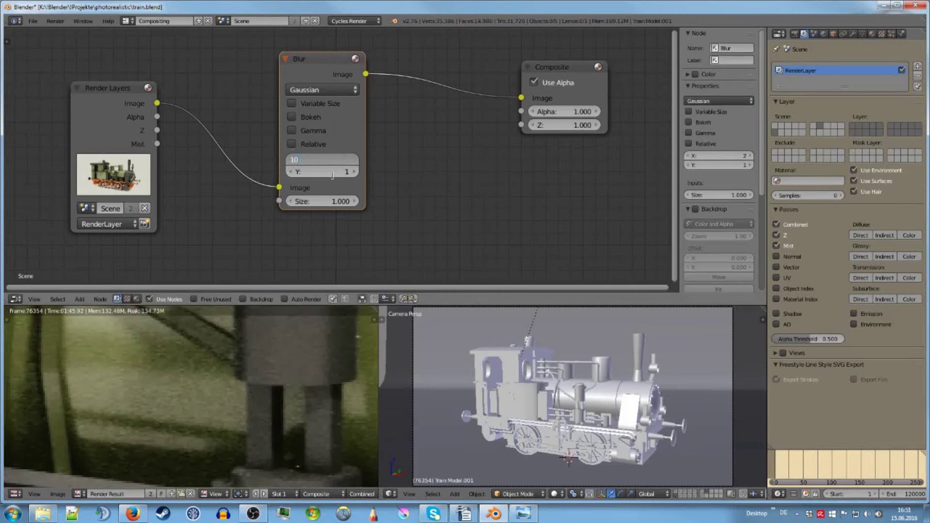
{"action": "key", "text": "Return"}
{"action": "left_click", "coordinate": [332, 172]}
{"action": "type", "text": "10"}
{"action": "key", "text": "Return"}
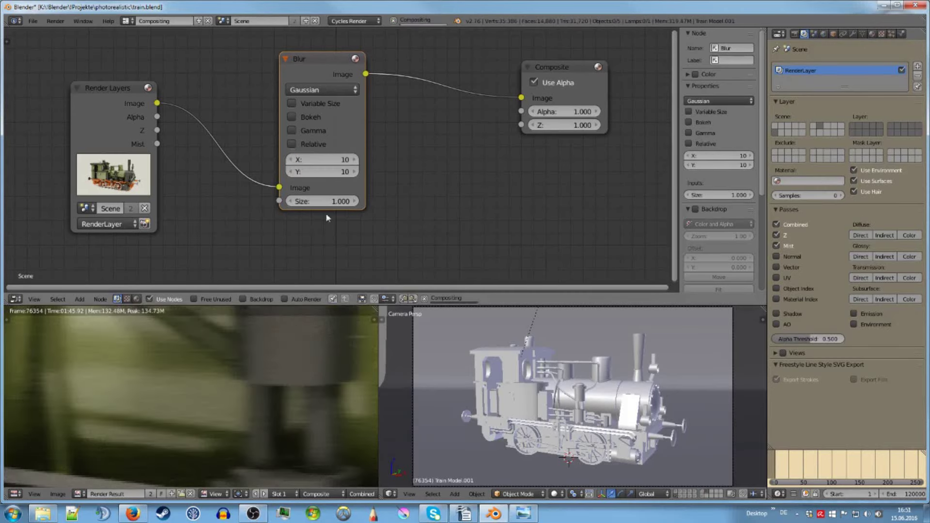
{"action": "scroll", "coordinate": [271, 400], "scroll_direction": "down", "scroll_amount": 5}
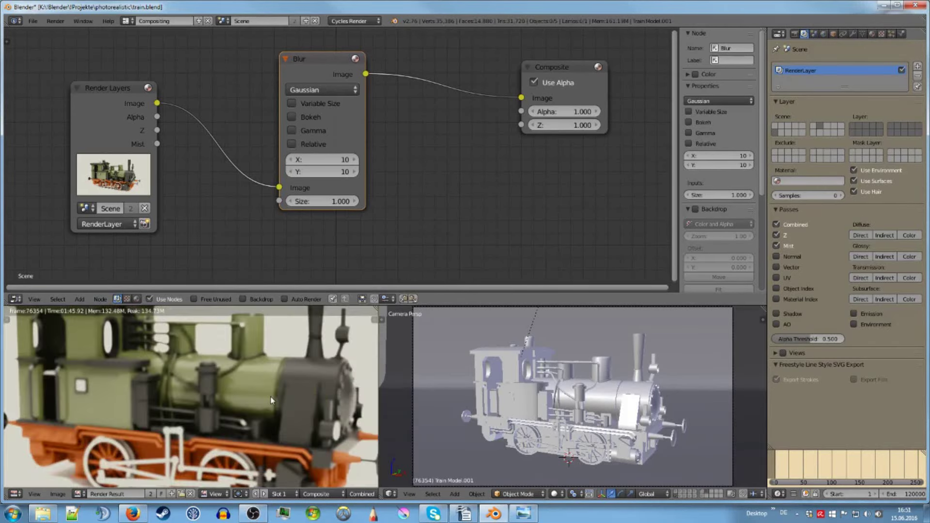
Step: Replace the Blur node with a Glare filter node linked between the Render Layers and Composite images
{"action": "key", "text": "x"}
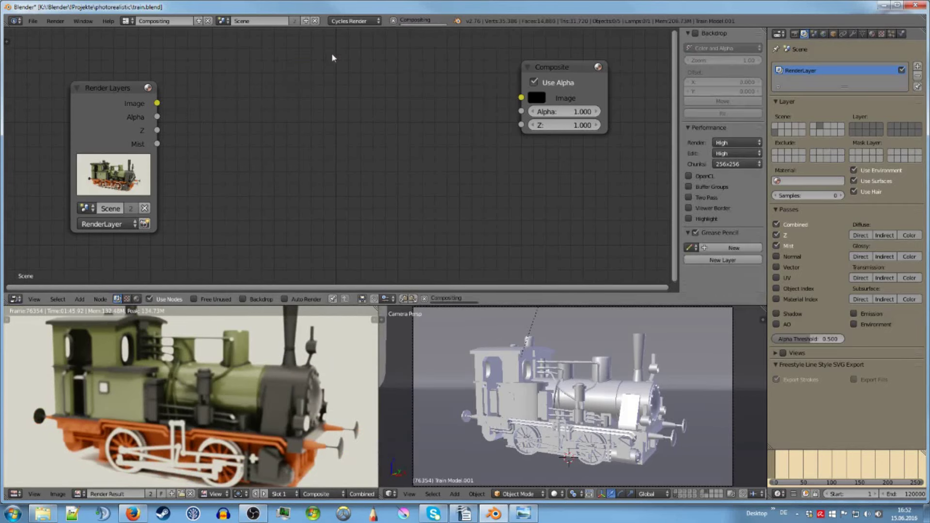
{"action": "key", "text": "shift+a"}
{"action": "mouse_move", "coordinate": [366, 110]}
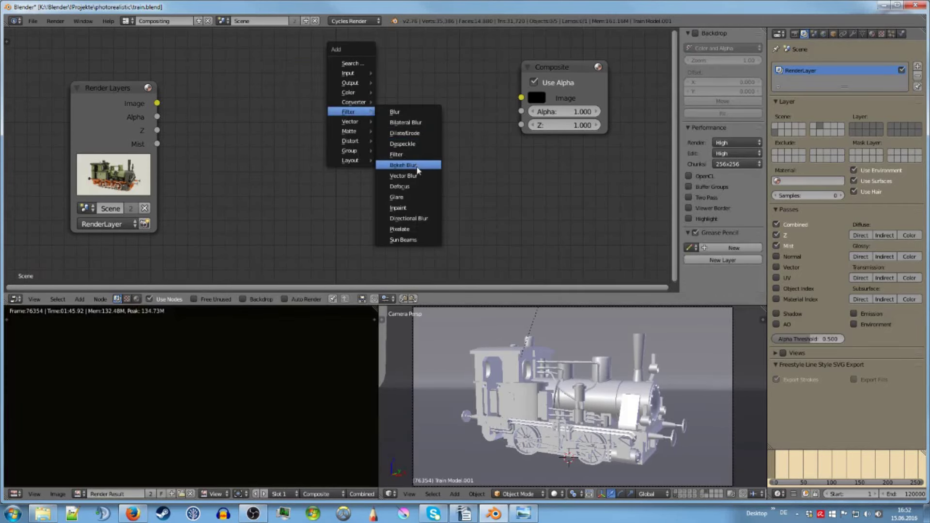
{"action": "left_click", "coordinate": [417, 198]}
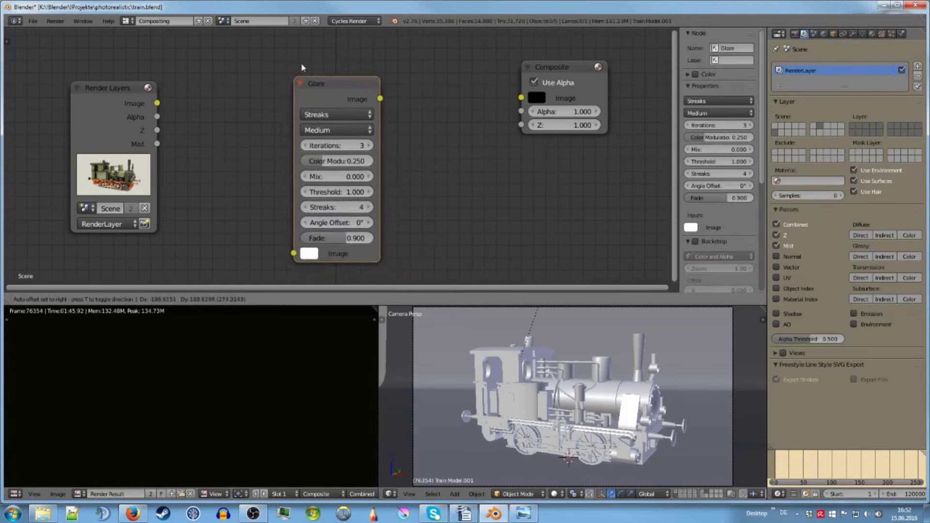
{"action": "left_click", "coordinate": [310, 46]}
{"action": "left_click_drag", "start_coordinate": [157, 103], "coordinate": [303, 234]}
{"action": "left_click_drag", "start_coordinate": [389, 78], "coordinate": [522, 97]}
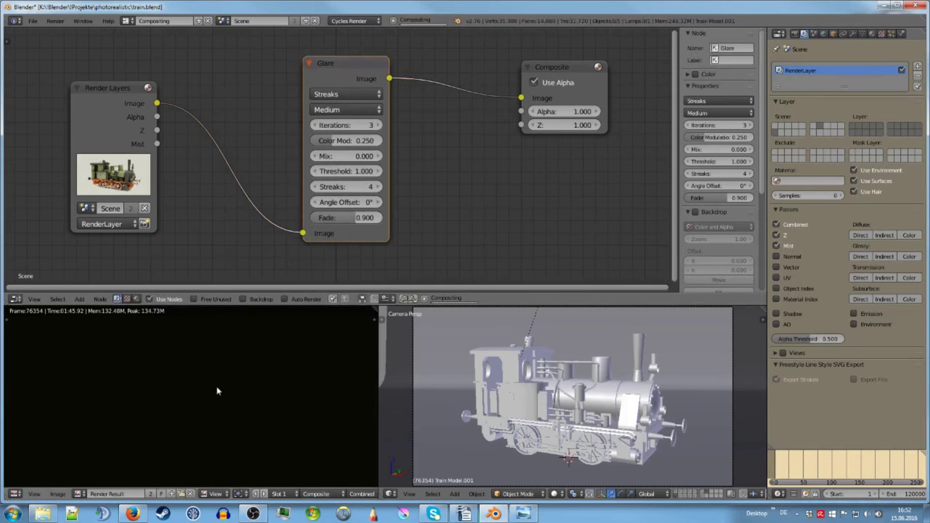
Step: Set the Glare node's Streaks to 5 and examine the streak effect on the rendered locomotive
{"action": "scroll", "coordinate": [217, 391], "scroll_direction": "down", "scroll_amount": 2}
{"action": "scroll", "coordinate": [216, 391], "scroll_direction": "up", "scroll_amount": 4}
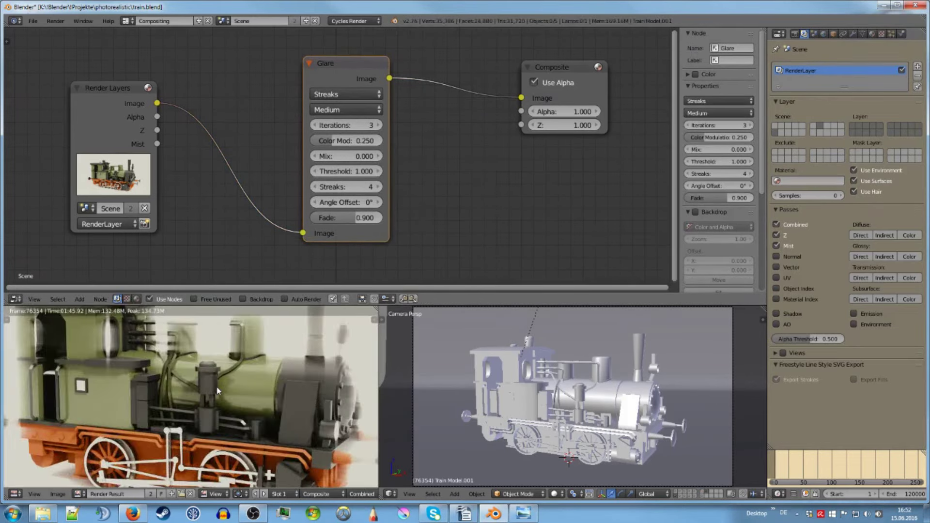
{"action": "scroll", "coordinate": [218, 392], "scroll_direction": "up", "scroll_amount": 2}
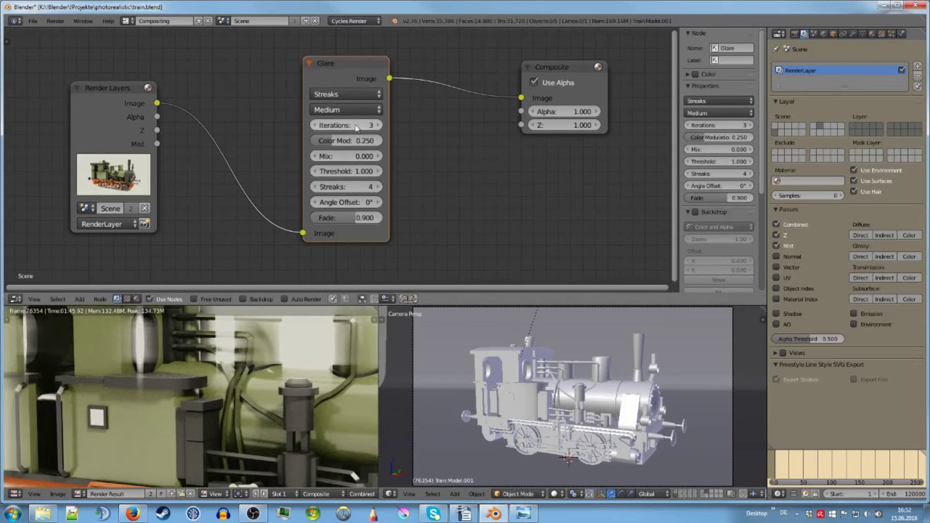
{"action": "left_click", "coordinate": [377, 187]}
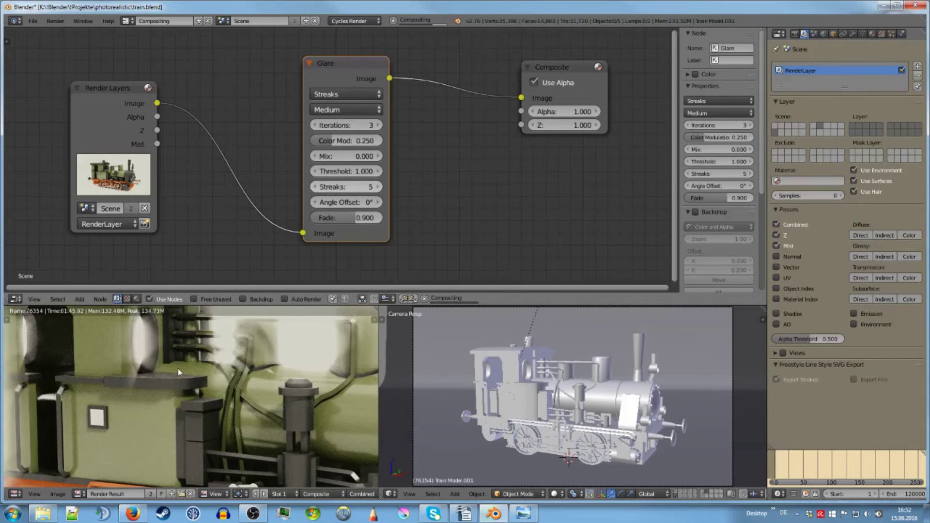
{"action": "scroll", "coordinate": [179, 372], "scroll_direction": "down", "scroll_amount": 2}
{"action": "scroll", "coordinate": [225, 378], "scroll_direction": "down", "scroll_amount": 2}
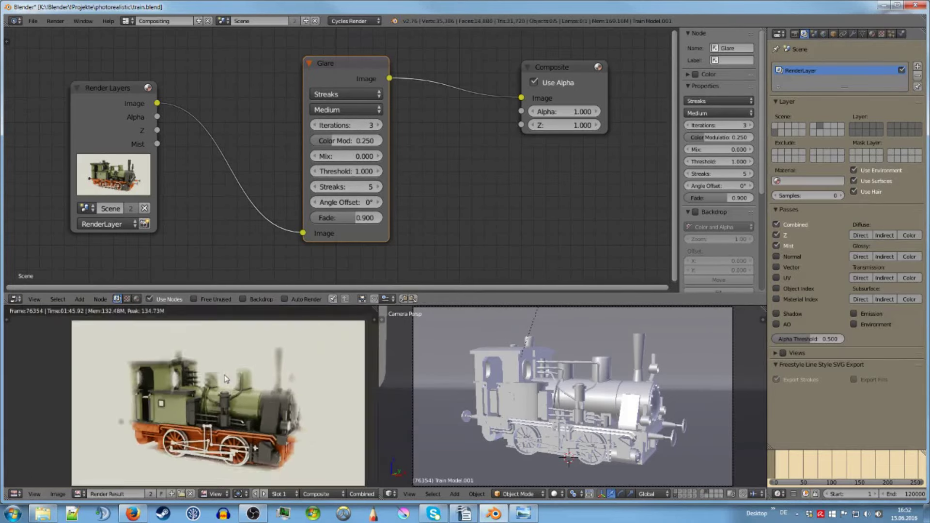
{"action": "scroll", "coordinate": [242, 379], "scroll_direction": "up", "scroll_amount": 2}
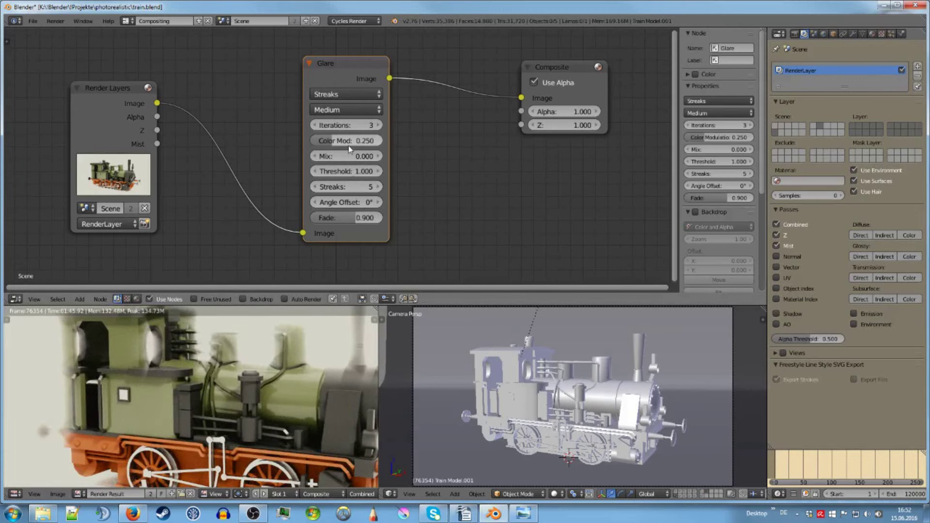
{"action": "scroll", "coordinate": [241, 399], "scroll_direction": "down", "scroll_amount": 3}
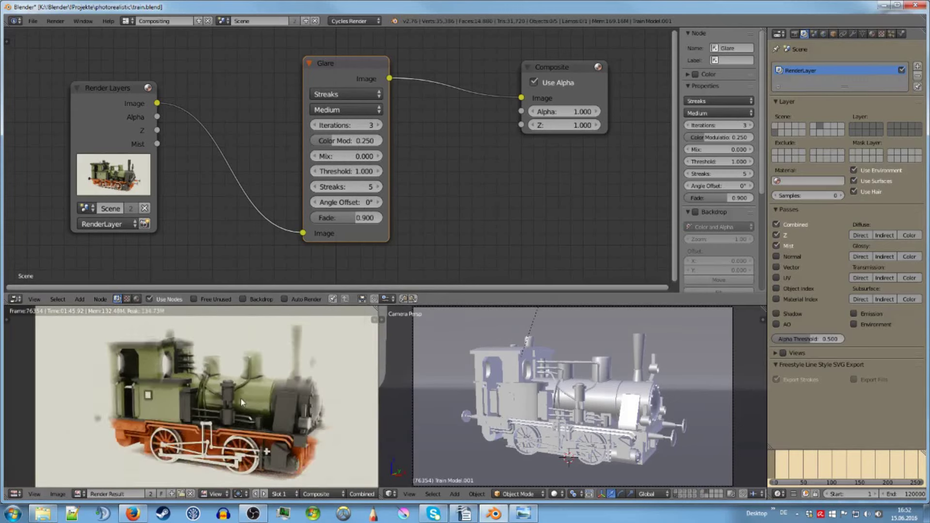
{"action": "scroll", "coordinate": [242, 387], "scroll_direction": "up", "scroll_amount": 1}
Step: Delete the Glare node, link the Render Layers image directly to Composite, and disable Use Alpha
{"action": "key", "text": "x"}
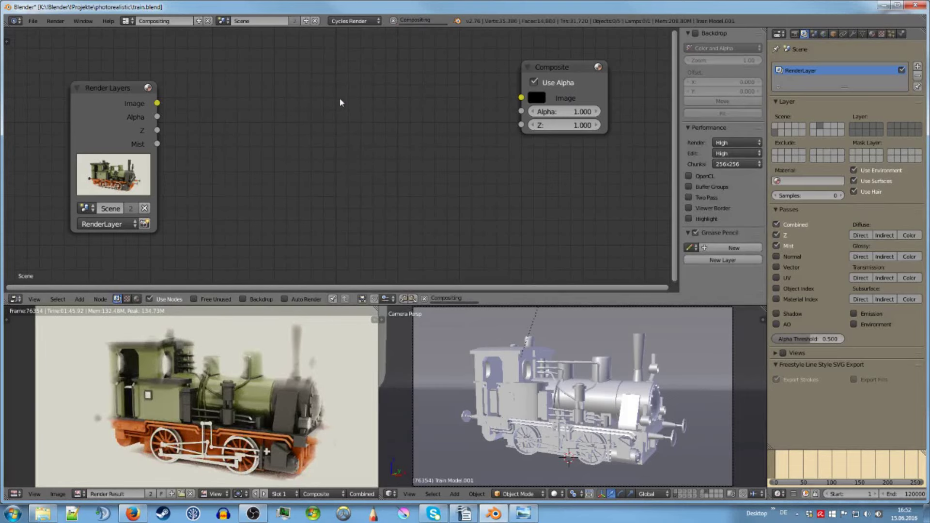
{"action": "key", "text": "shift+a"}
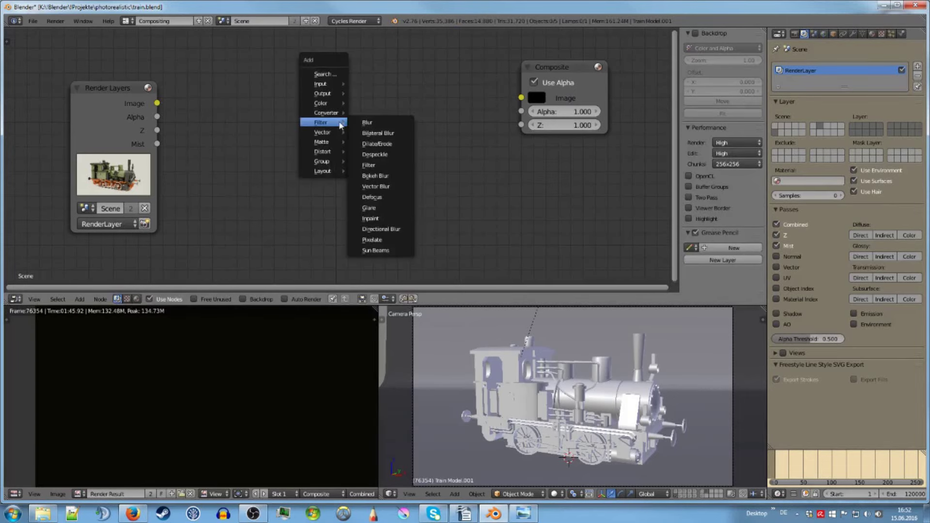
{"action": "mouse_move", "coordinate": [331, 134]}
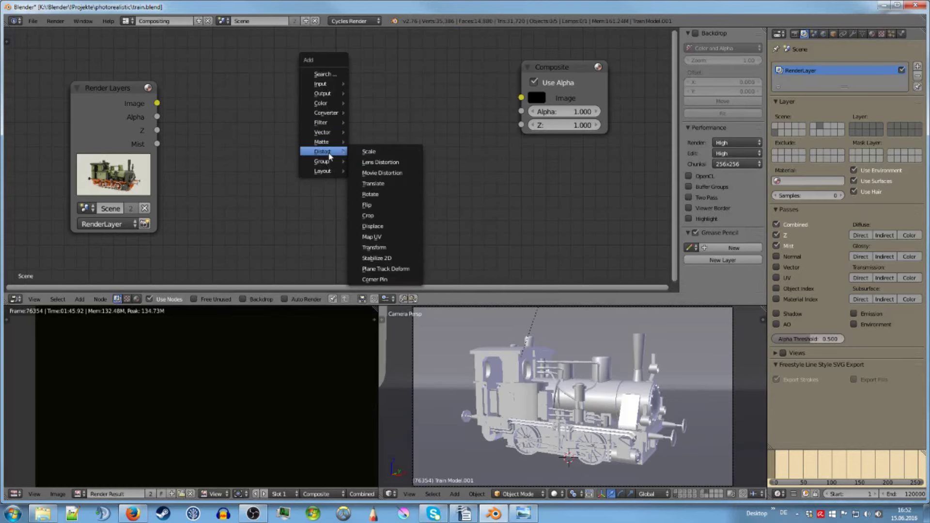
{"action": "mouse_move", "coordinate": [330, 167]}
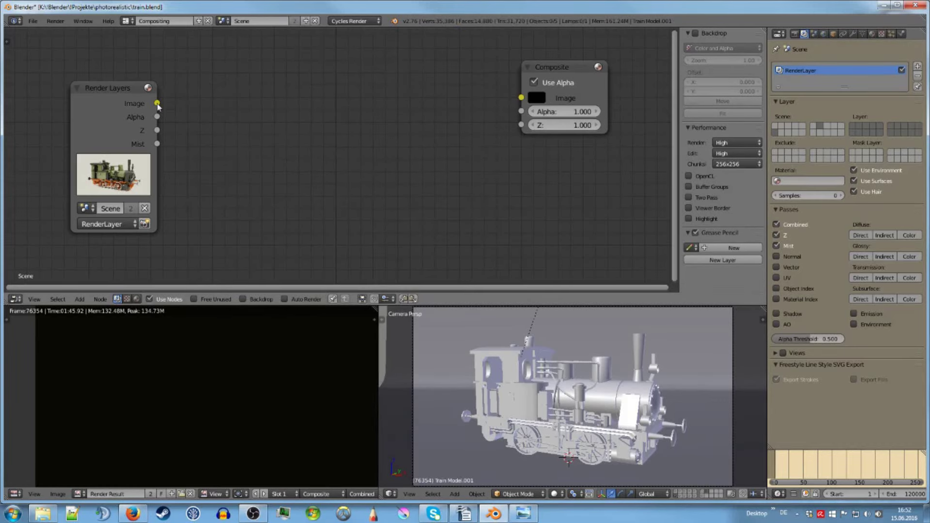
{"action": "left_click_drag", "start_coordinate": [157, 103], "coordinate": [521, 98]}
{"action": "left_click", "coordinate": [534, 82]}
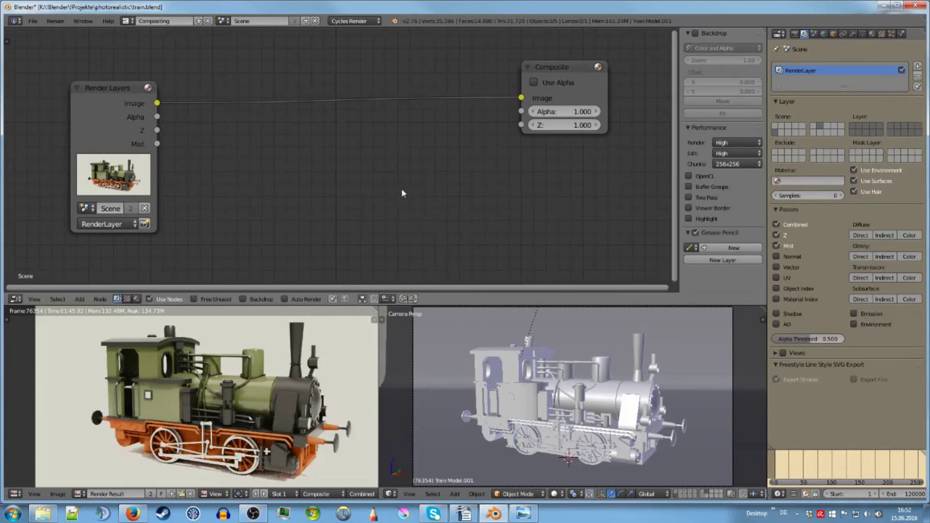
Step: Move the Render Layers node close beside the Composite node, leaving a small gap between them
{"action": "left_click_drag", "start_coordinate": [117, 93], "coordinate": [476, 87]}
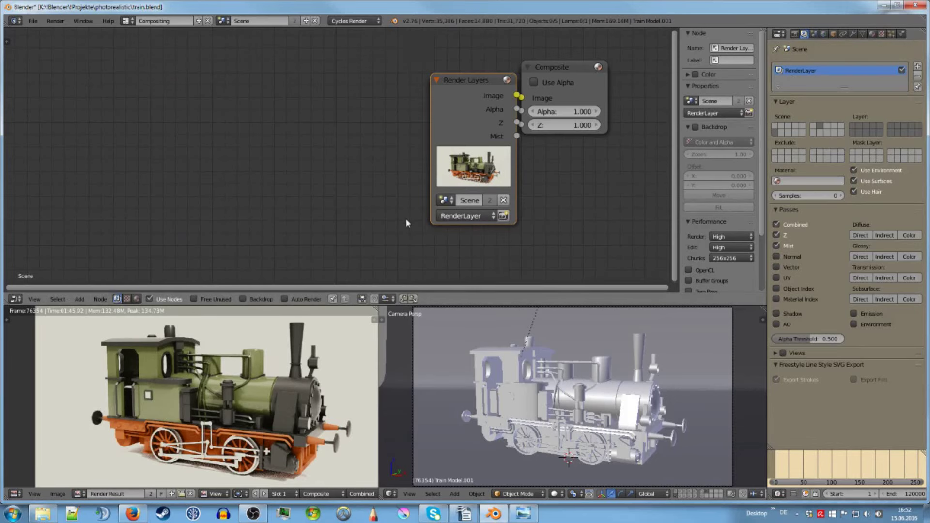
{"action": "scroll", "coordinate": [406, 223], "scroll_direction": "down", "scroll_amount": 2}
{"action": "left_click_drag", "start_coordinate": [423, 117], "coordinate": [399, 118]}
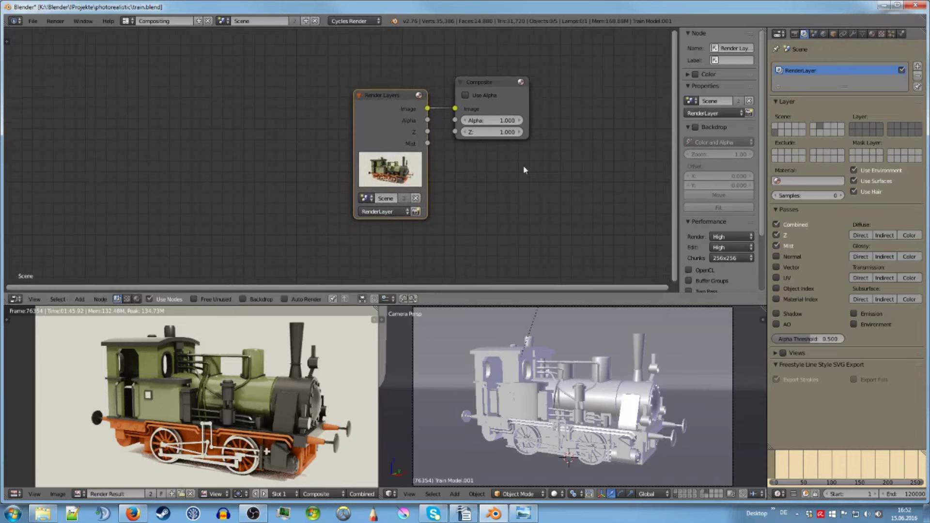
{"action": "left_click", "coordinate": [524, 170]}
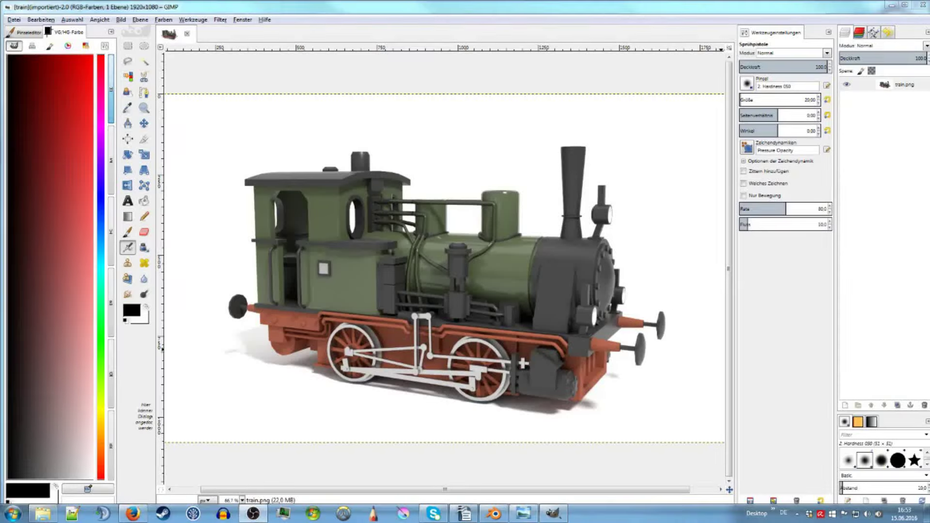
Step: Switch to GIMP with the train.png render open
{"action": "left_click", "coordinate": [405, 9]}
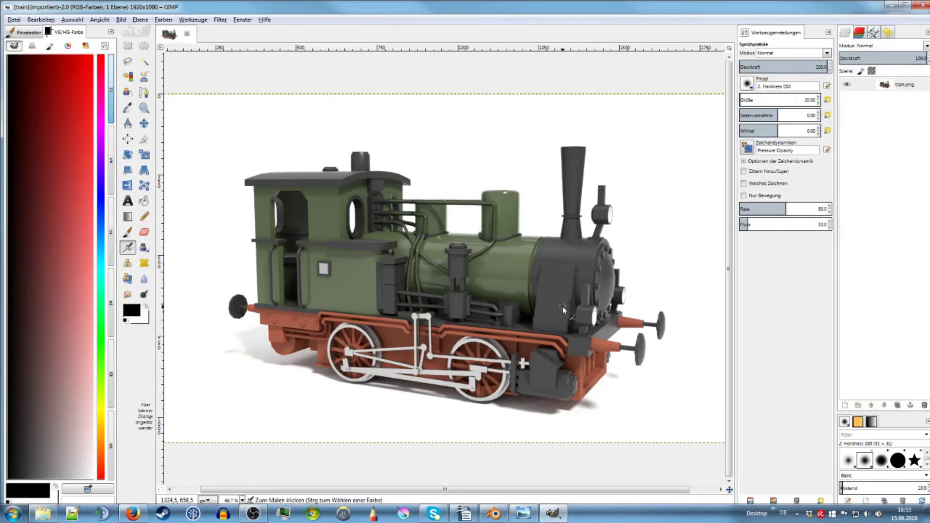
Step: Adjust the locomotive image's brightness to 36 and contrast to 20, and apply the change
{"action": "key", "text": "minus"}
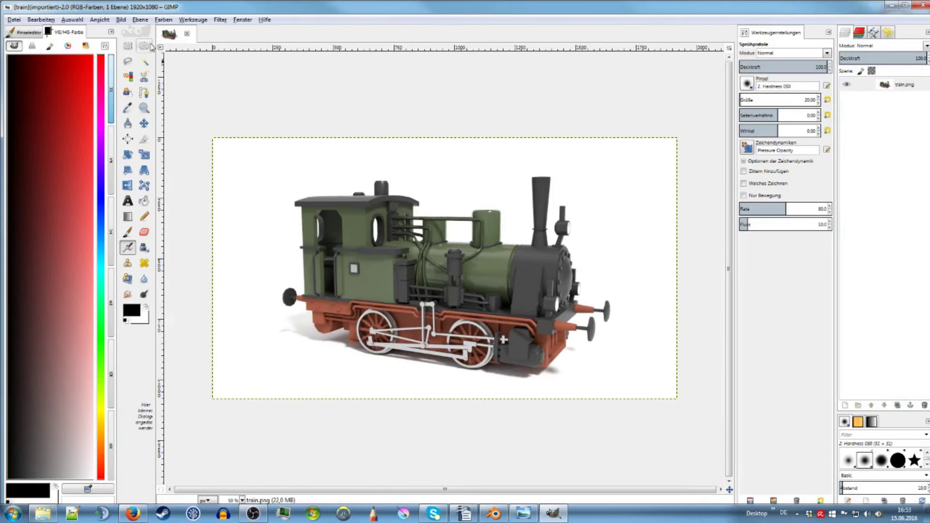
{"action": "left_click", "coordinate": [144, 46]}
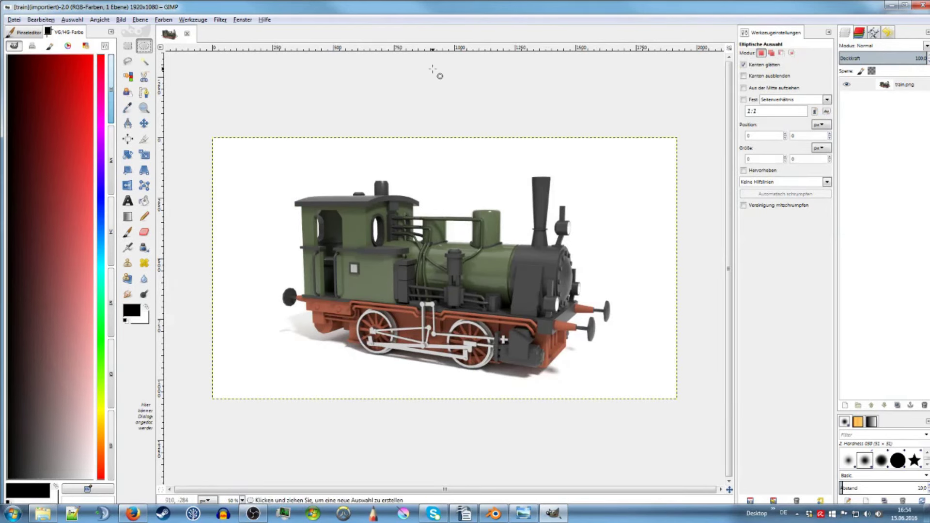
{"action": "left_click", "coordinate": [140, 20]}
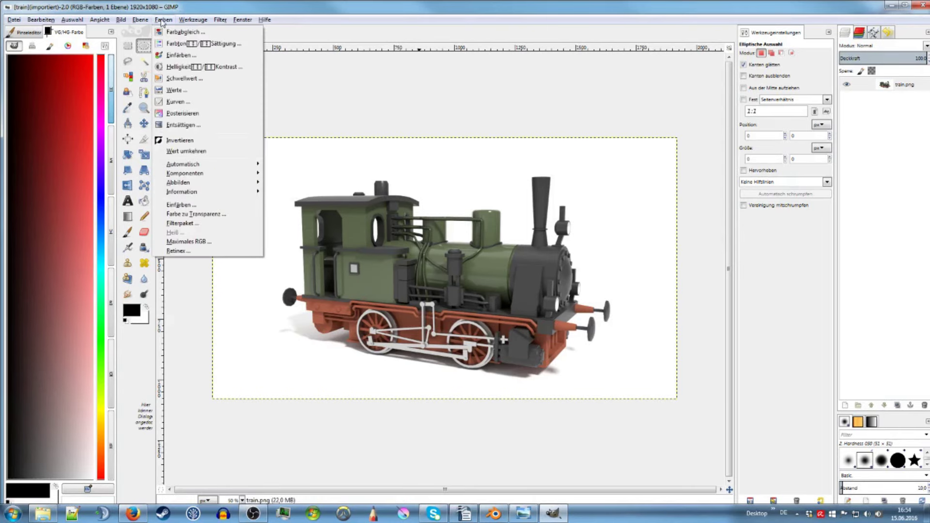
{"action": "left_click", "coordinate": [178, 68]}
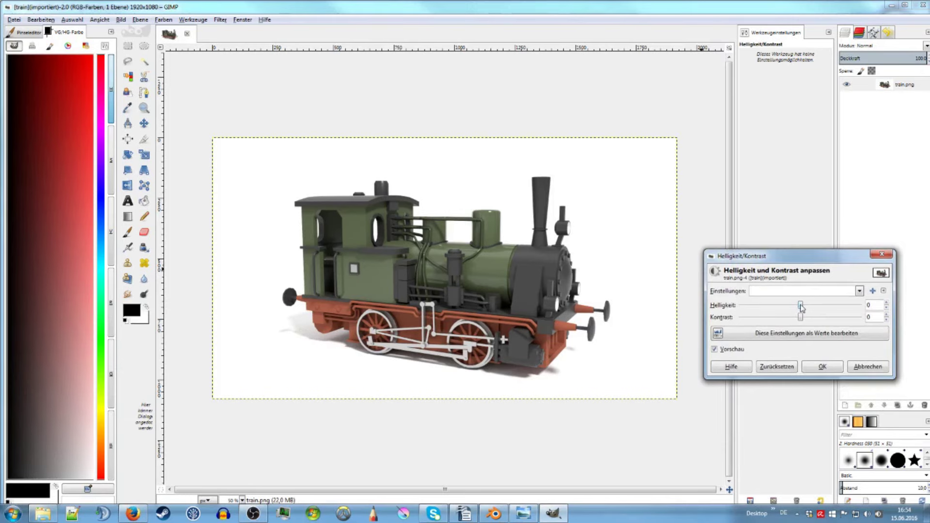
{"action": "left_click_drag", "start_coordinate": [802, 308], "coordinate": [814, 322]}
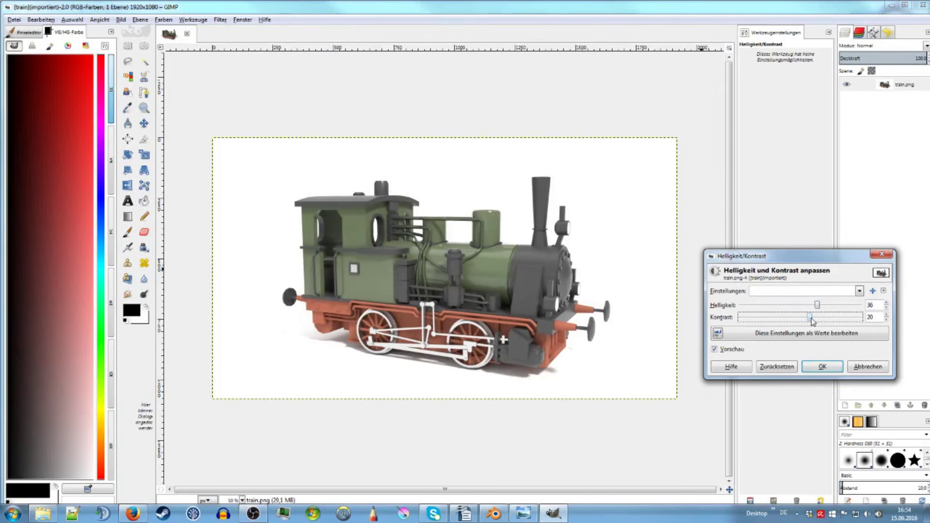
{"action": "left_click", "coordinate": [822, 367]}
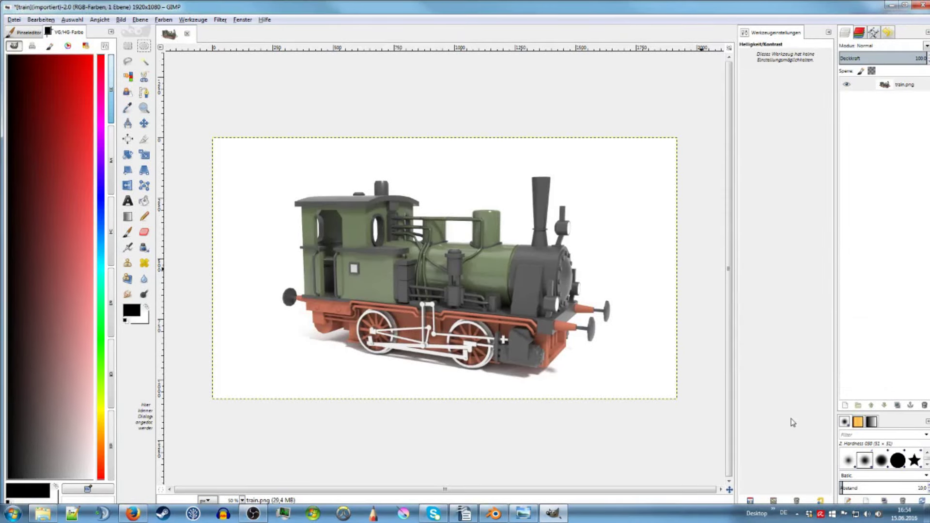
Step: Compare the image before and after the brightness/contrast adjustment by repeatedly undoing and redoing it in the undo history
{"action": "left_click", "coordinate": [886, 32]}
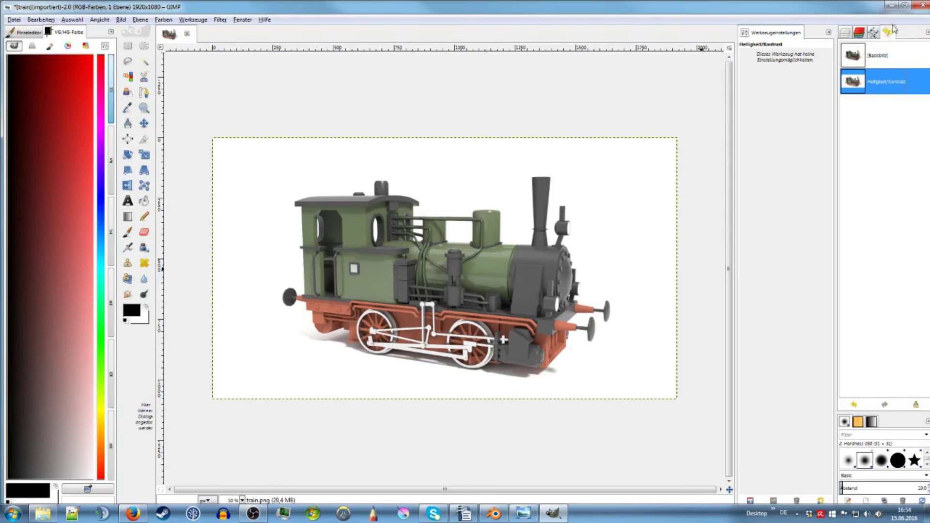
{"action": "left_click", "coordinate": [854, 407]}
{"action": "left_click", "coordinate": [879, 406]}
{"action": "left_click", "coordinate": [854, 408]}
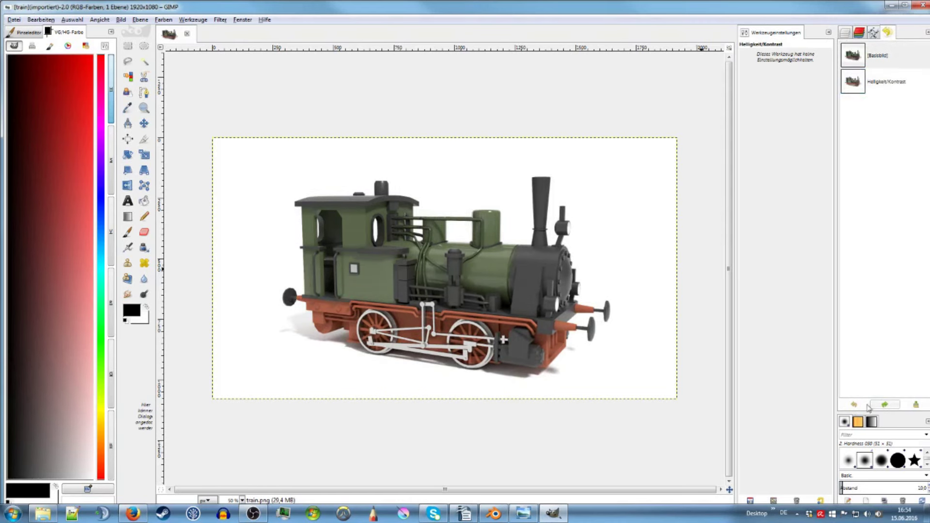
{"action": "left_click", "coordinate": [884, 406]}
{"action": "left_click", "coordinate": [855, 406]}
{"action": "left_click", "coordinate": [882, 407]}
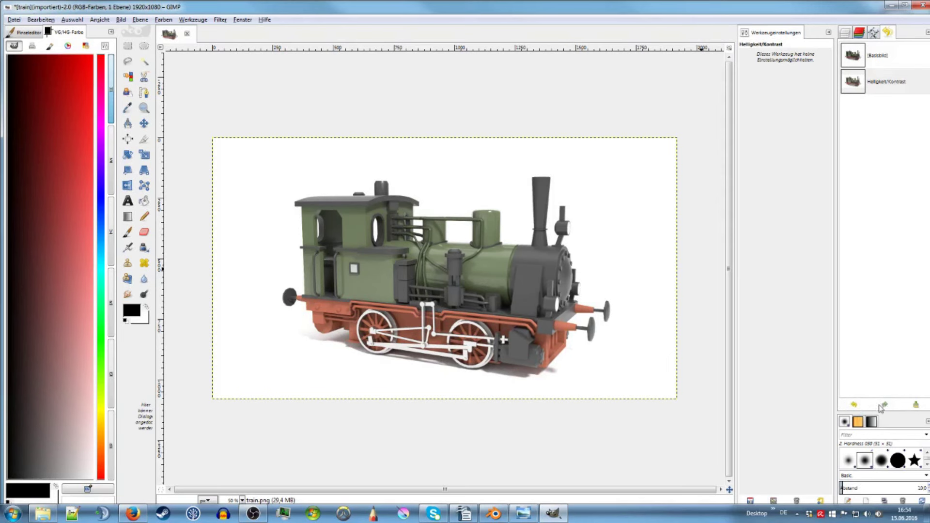
{"action": "left_click", "coordinate": [854, 406]}
{"action": "left_click", "coordinate": [884, 407]}
{"action": "left_click", "coordinate": [854, 407]}
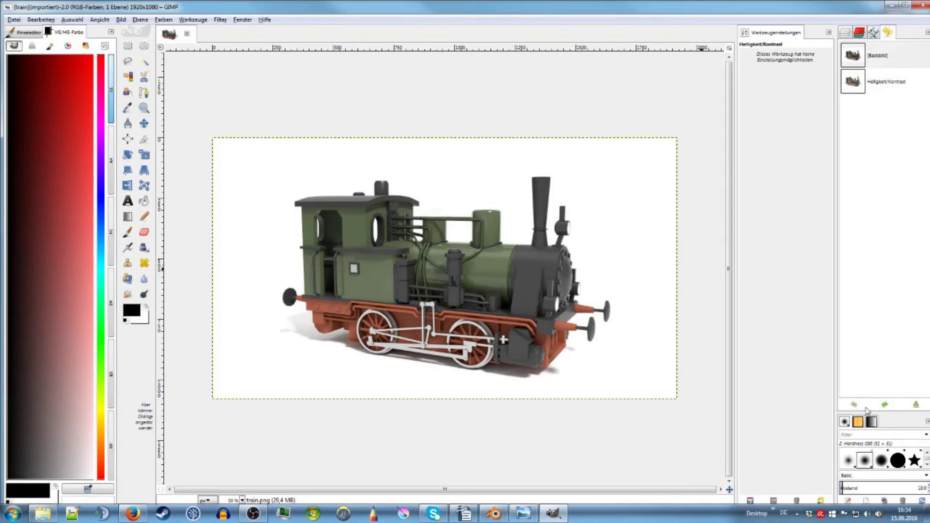
{"action": "left_click", "coordinate": [884, 406]}
{"action": "left_click", "coordinate": [854, 406]}
{"action": "left_click", "coordinate": [885, 406]}
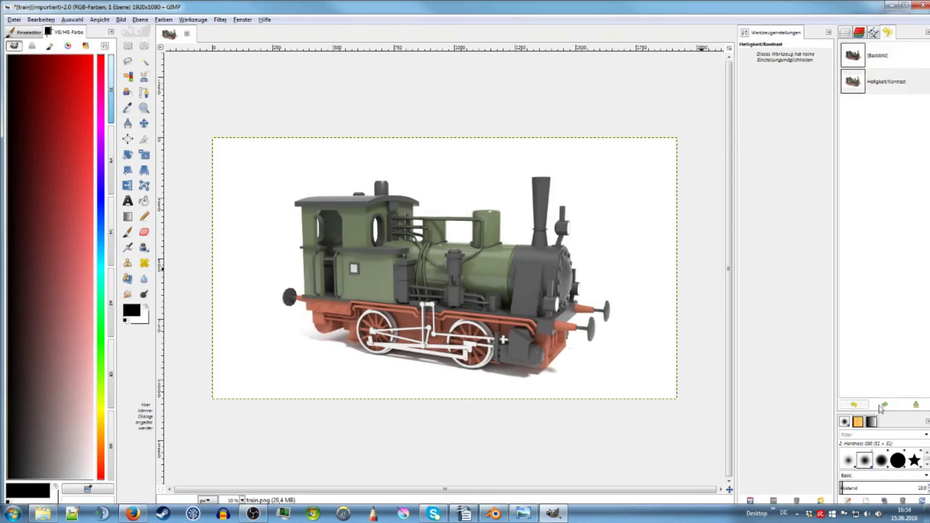
{"action": "left_click", "coordinate": [854, 406]}
{"action": "left_click", "coordinate": [885, 406]}
{"action": "left_click", "coordinate": [854, 407]}
{"action": "left_click", "coordinate": [880, 406]}
Step: Try a hue shift of 12 on all colours, return it to 0, and apply Hue/Saturation with saturation 20
{"action": "left_click", "coordinate": [162, 19]}
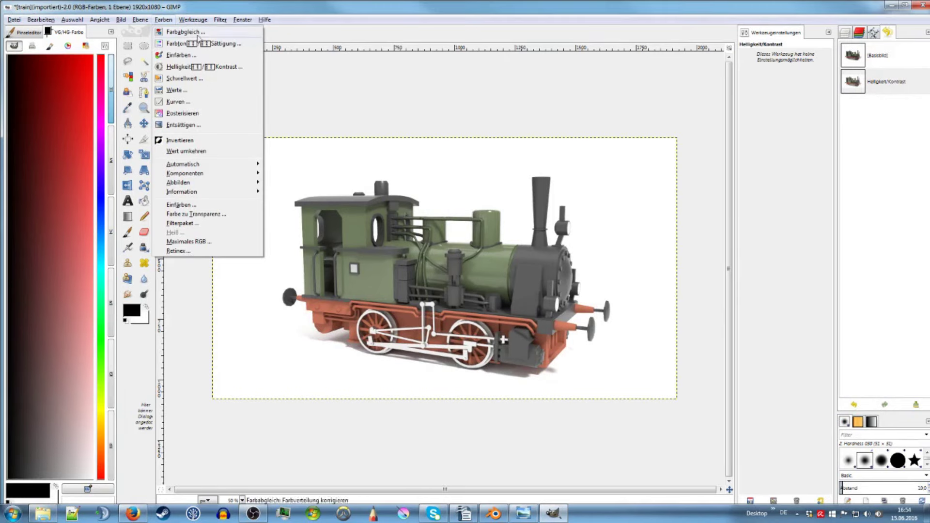
{"action": "left_click", "coordinate": [209, 43]}
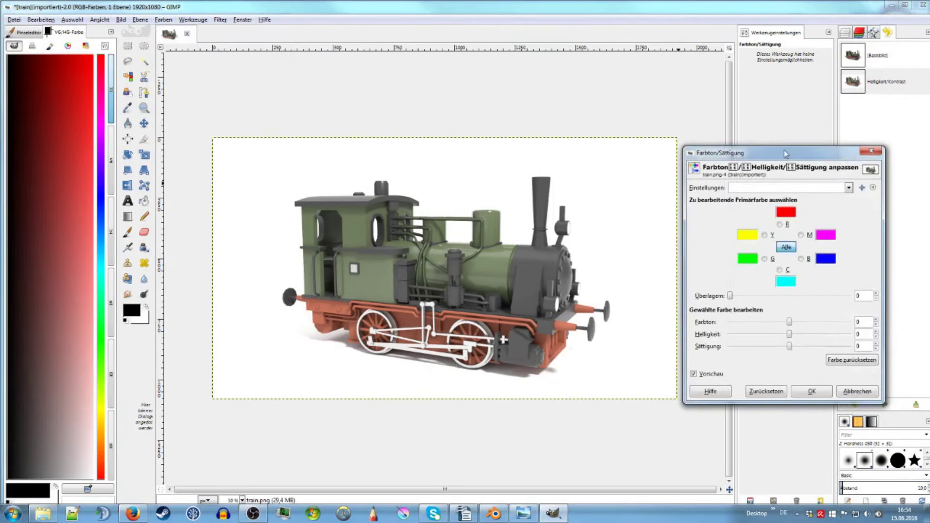
{"action": "left_click_drag", "start_coordinate": [785, 153], "coordinate": [745, 136]}
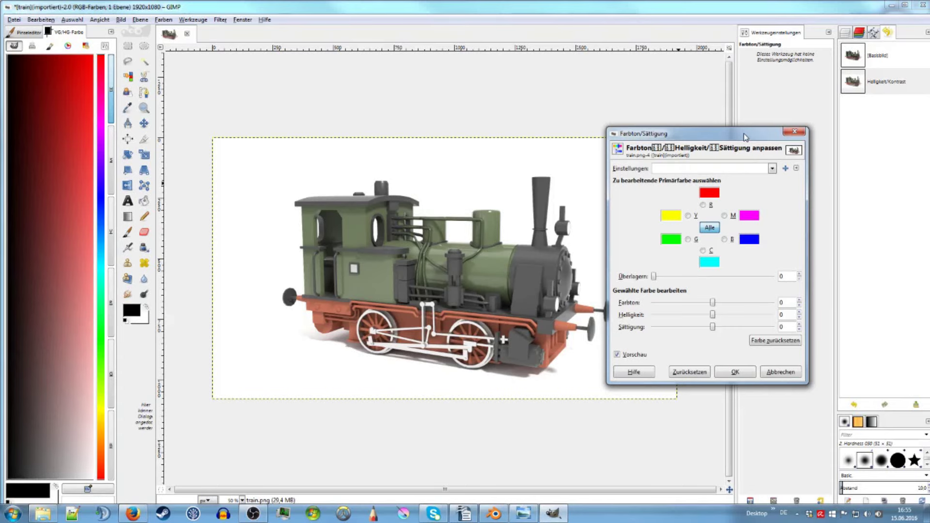
{"action": "left_click_drag", "start_coordinate": [745, 136], "coordinate": [755, 139]}
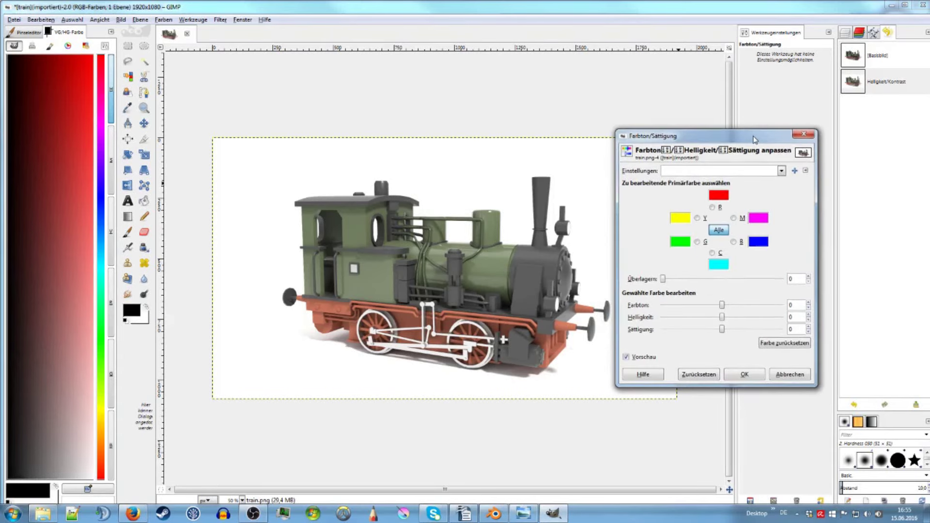
{"action": "mouse_move", "coordinate": [722, 306]}
{"action": "left_mouse_down"}
{"action": "mouse_move", "coordinate": [742, 307]}
{"action": "mouse_move", "coordinate": [687, 308]}
{"action": "mouse_move", "coordinate": [742, 311]}
{"action": "mouse_move", "coordinate": [727, 313]}
{"action": "left_mouse_up"}
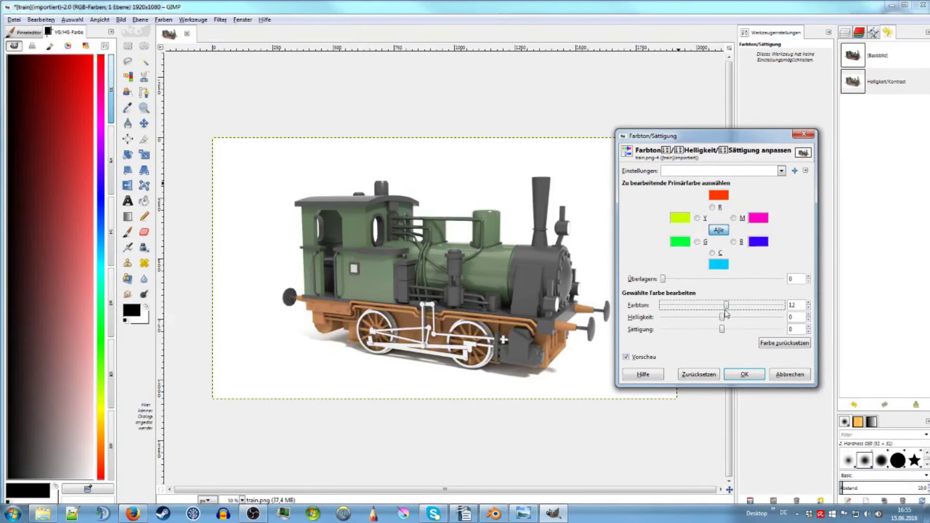
{"action": "double_click", "coordinate": [792, 305]}
{"action": "type", "text": "0"}
{"action": "key", "text": "Return"}
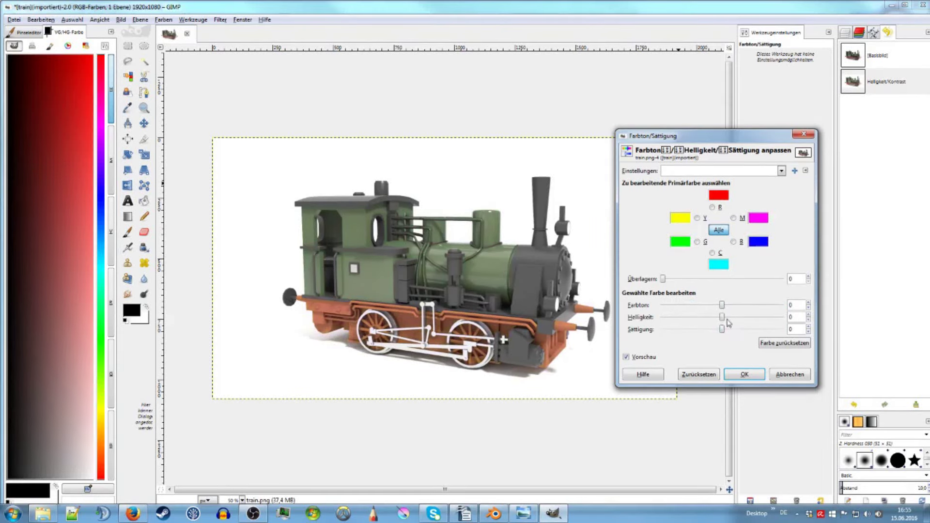
{"action": "left_click_drag", "start_coordinate": [722, 332], "coordinate": [736, 336]}
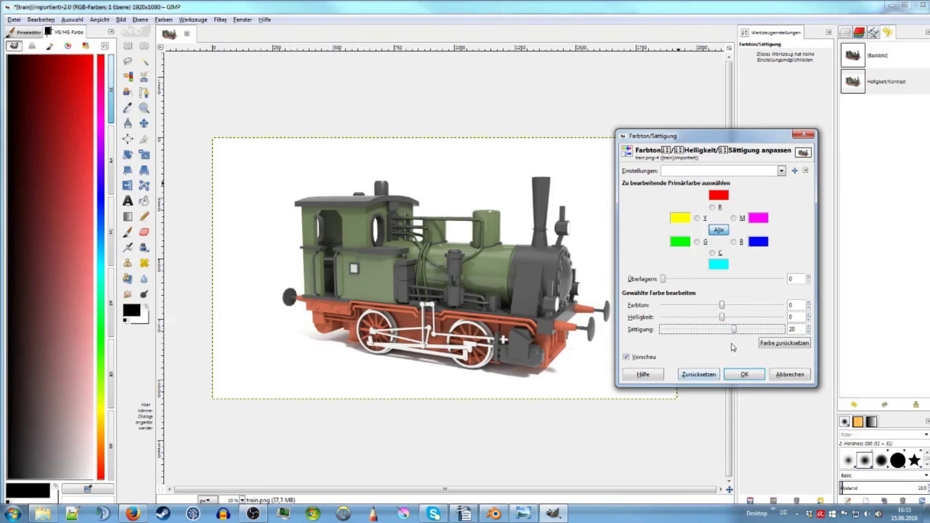
{"action": "left_click", "coordinate": [745, 374]}
Step: Start another Hue/Saturation adjustment on the green primary colour and set its overlap to 87
{"action": "left_click", "coordinate": [180, 21]}
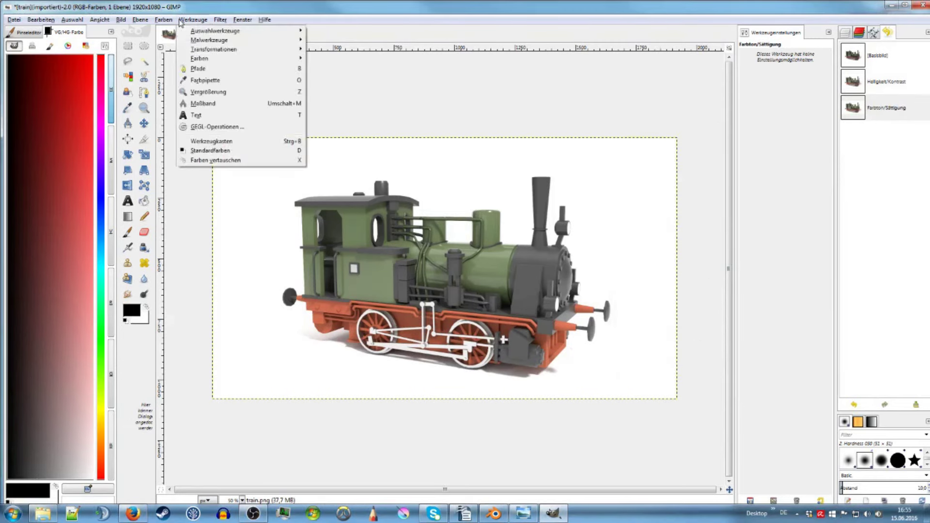
{"action": "left_click", "coordinate": [204, 51]}
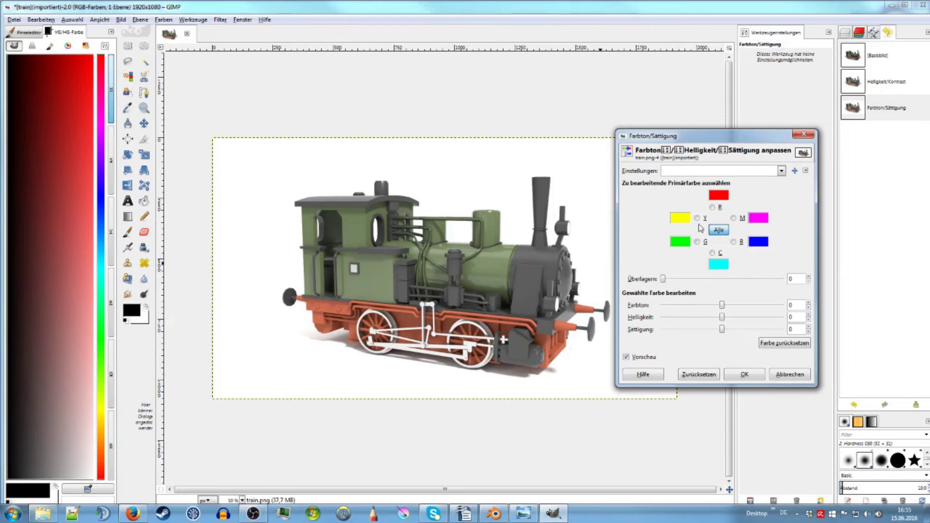
{"action": "left_click", "coordinate": [698, 242]}
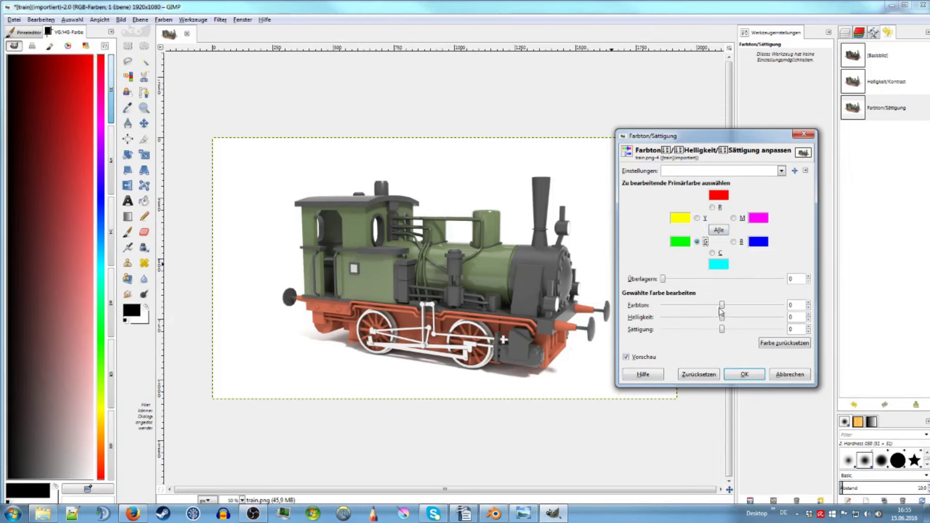
{"action": "mouse_move", "coordinate": [723, 309]}
{"action": "left_mouse_down"}
{"action": "mouse_move", "coordinate": [712, 310]}
{"action": "mouse_move", "coordinate": [737, 309]}
{"action": "mouse_move", "coordinate": [647, 308]}
{"action": "mouse_move", "coordinate": [732, 313]}
{"action": "mouse_move", "coordinate": [725, 309]}
{"action": "left_mouse_up"}
{"action": "left_click_drag", "start_coordinate": [663, 279], "coordinate": [711, 304]}
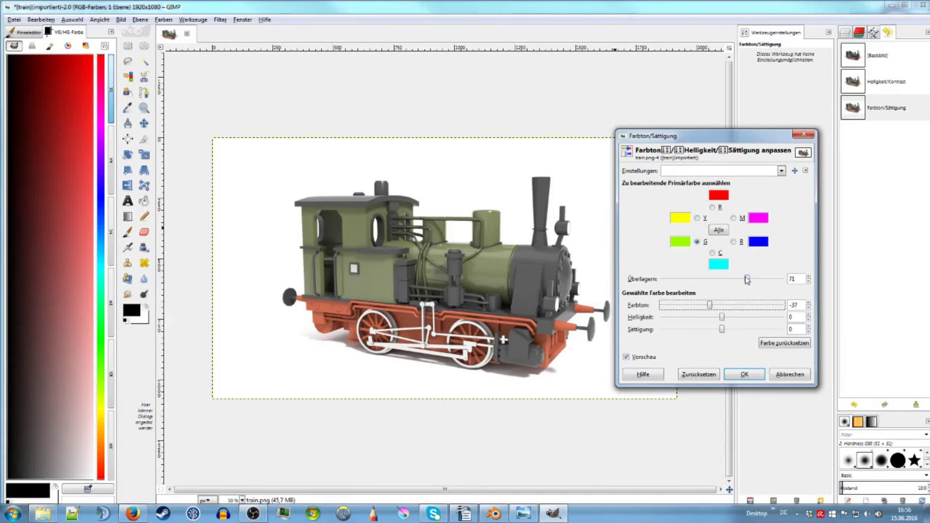
{"action": "left_click_drag", "start_coordinate": [710, 305], "coordinate": [723, 306]}
{"action": "left_click_drag", "start_coordinate": [746, 280], "coordinate": [765, 280]}
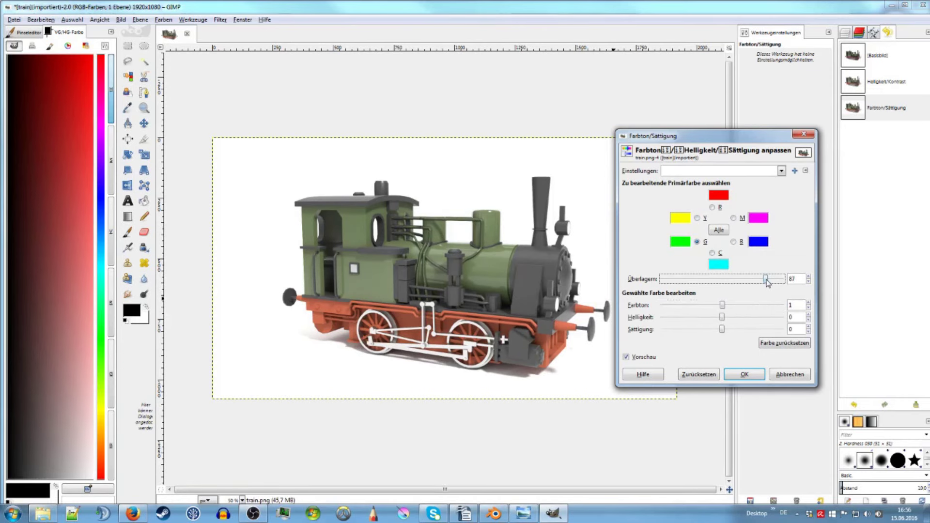
Step: Shift the green primary colour's hue to 180 and apply the adjustment to recolour the locomotive body
{"action": "left_click_drag", "start_coordinate": [723, 307], "coordinate": [663, 304]}
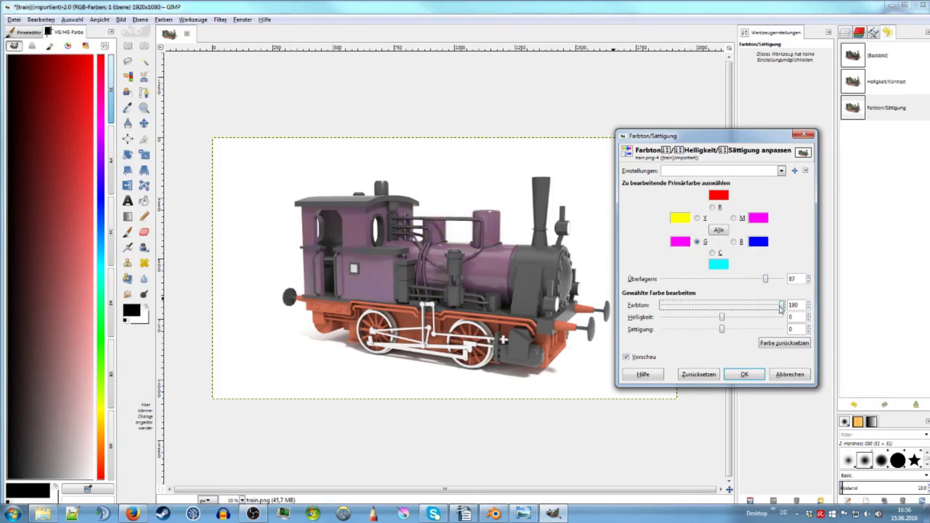
{"action": "left_click", "coordinate": [763, 306]}
{"action": "left_click_drag", "start_coordinate": [764, 307], "coordinate": [786, 313]}
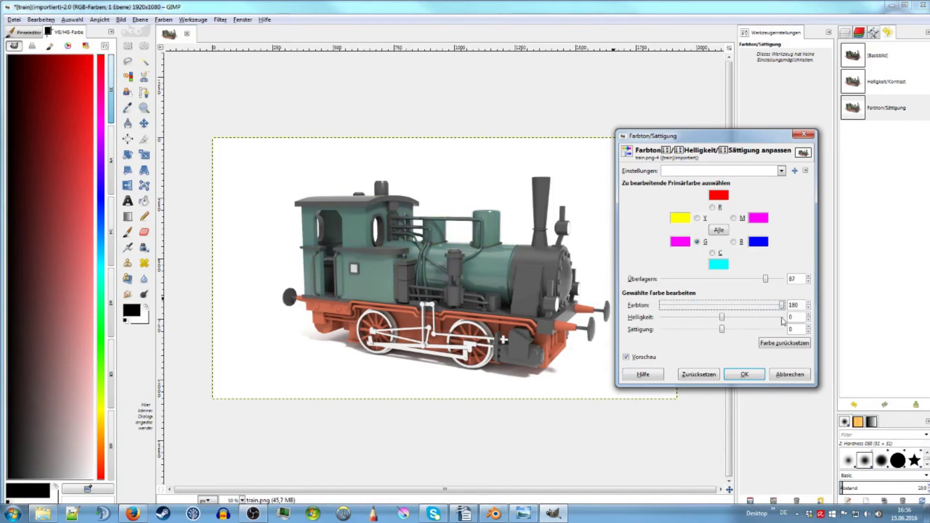
{"action": "left_click", "coordinate": [745, 375]}
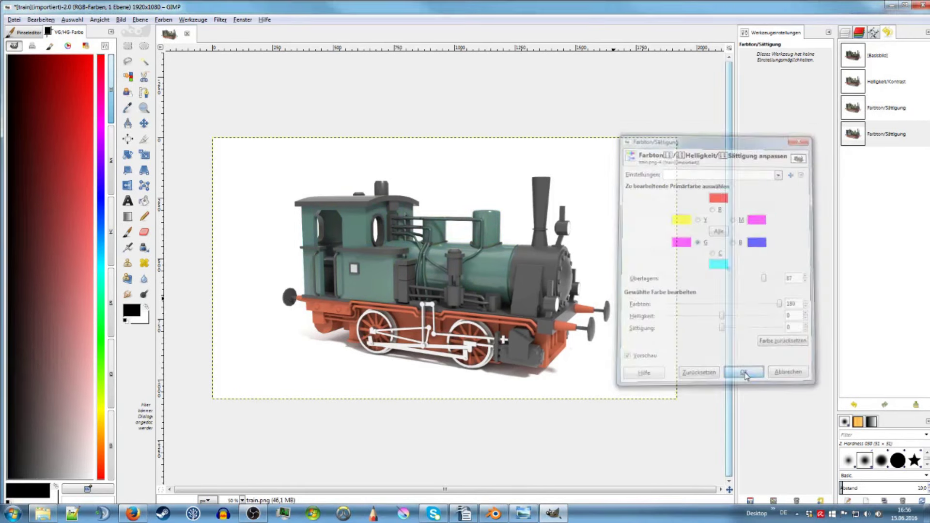
Step: Start a further Hue/Saturation adjustment on the cyan primary colour with overlap 100
{"action": "left_click", "coordinate": [163, 19]}
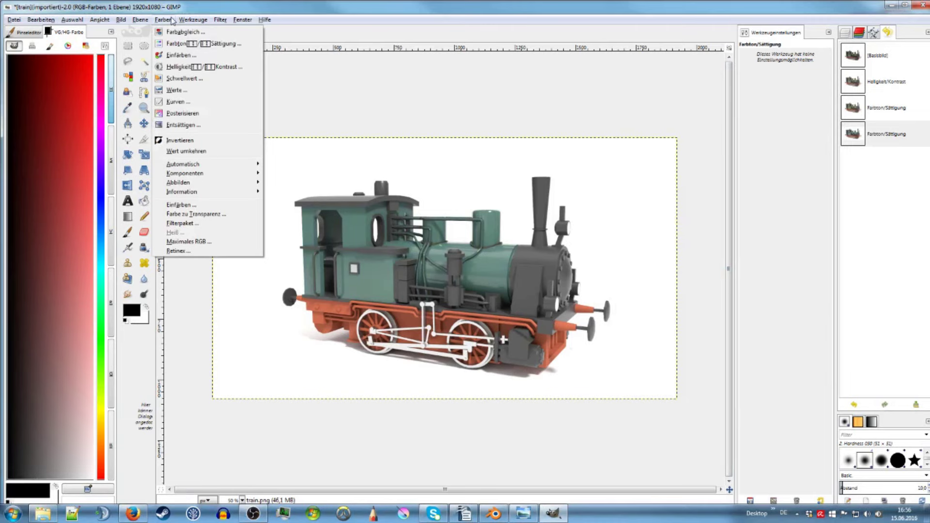
{"action": "left_click", "coordinate": [203, 44]}
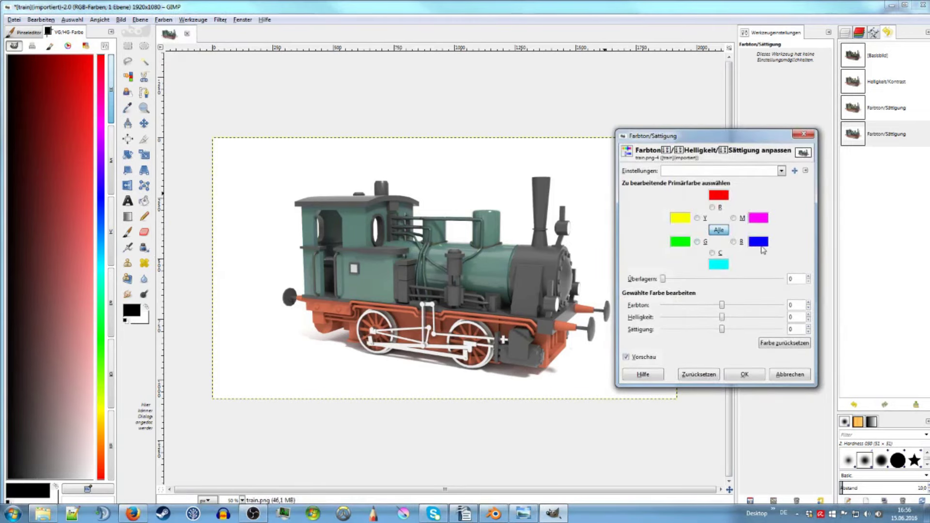
{"action": "left_click", "coordinate": [734, 242]}
{"action": "left_click", "coordinate": [713, 253]}
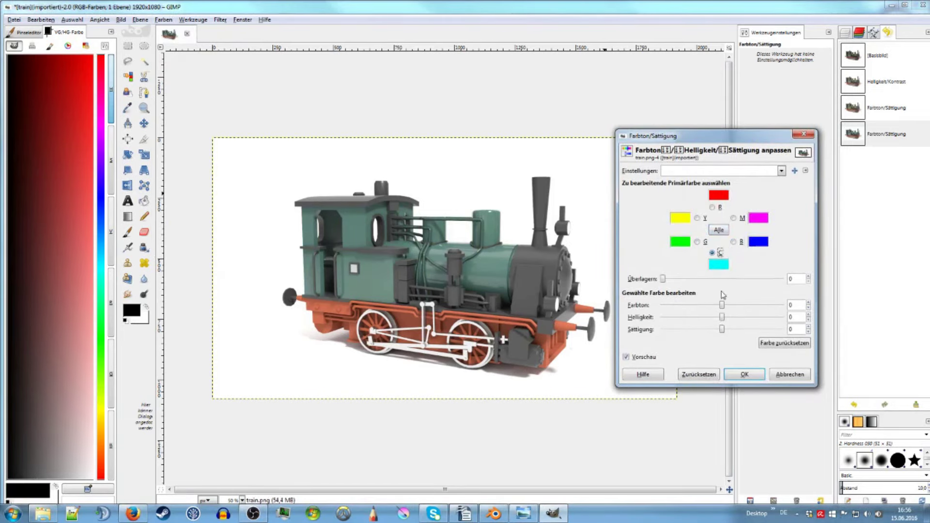
{"action": "left_click_drag", "start_coordinate": [662, 279], "coordinate": [788, 278]}
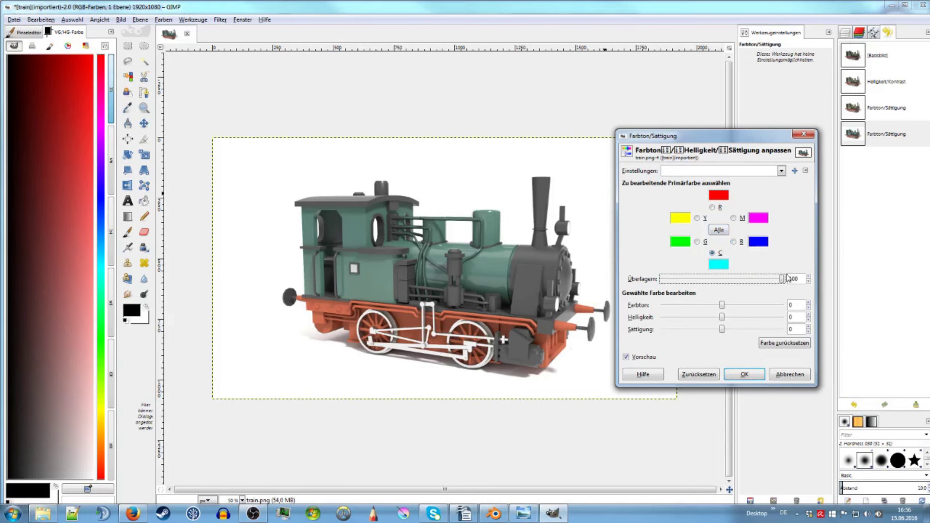
Step: Shift the cyan hue to blue and the green hue to 98, and apply the adjustment to turn the locomotive body blue
{"action": "left_click_drag", "start_coordinate": [723, 307], "coordinate": [744, 309]}
{"action": "left_click", "coordinate": [700, 243]}
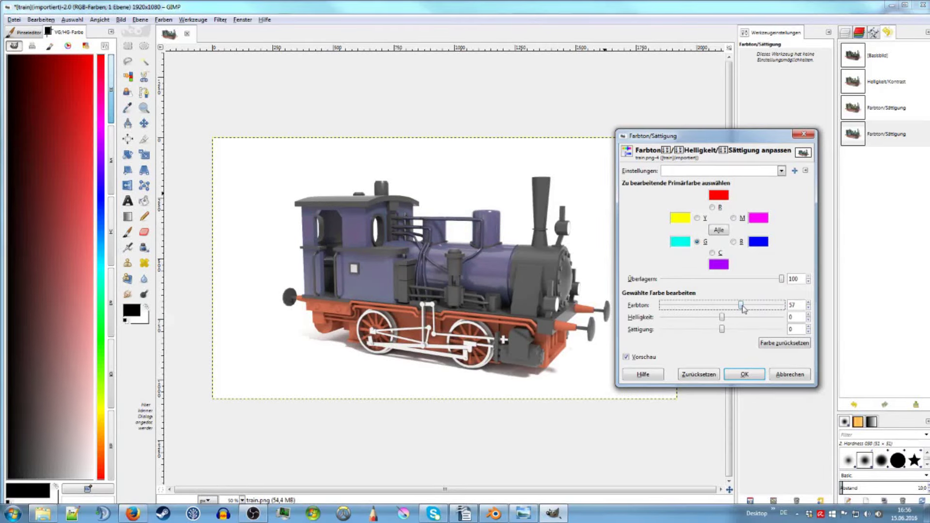
{"action": "left_click", "coordinate": [712, 253]}
{"action": "mouse_move", "coordinate": [755, 306]}
{"action": "left_mouse_down"}
{"action": "mouse_move", "coordinate": [736, 306]}
{"action": "mouse_move", "coordinate": [754, 306]}
{"action": "left_mouse_up"}
{"action": "left_click", "coordinate": [697, 241]}
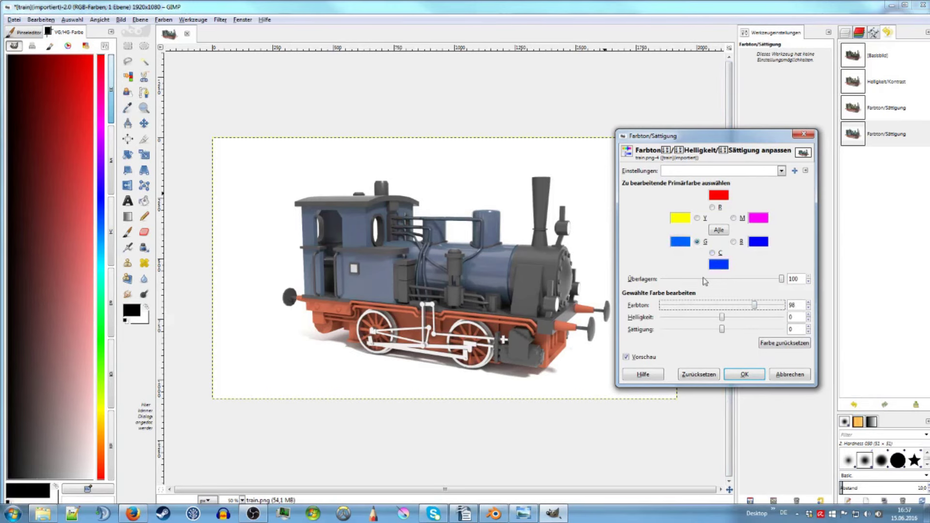
{"action": "left_click", "coordinate": [745, 374]}
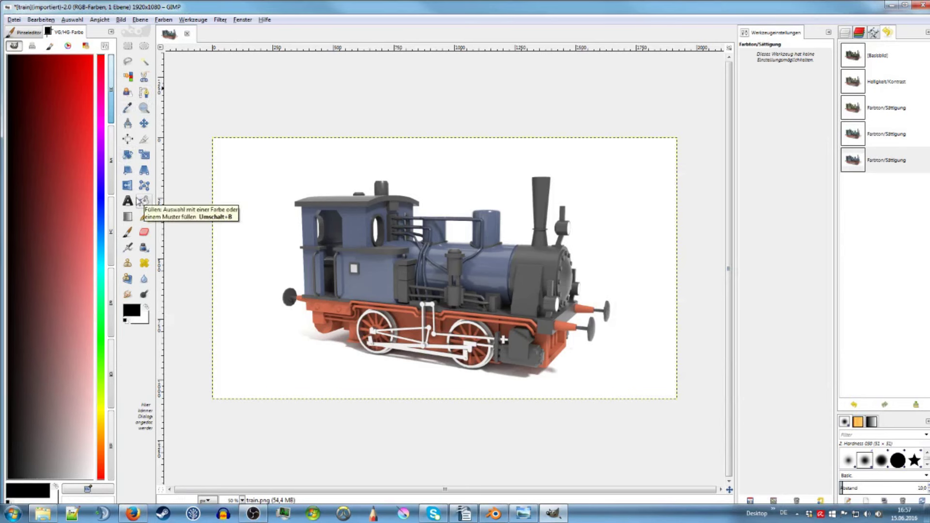
Step: Try a freehand selection around the rear of the locomotive's cab, and clear it with the rectangle selection tool
{"action": "left_click", "coordinate": [127, 62]}
{"action": "mouse_move", "coordinate": [309, 158]}
{"action": "left_mouse_down"}
{"action": "mouse_move", "coordinate": [300, 339]}
{"action": "mouse_move", "coordinate": [370, 339]}
{"action": "mouse_move", "coordinate": [356, 247]}
{"action": "mouse_move", "coordinate": [385, 203]}
{"action": "mouse_move", "coordinate": [346, 173]}
{"action": "mouse_move", "coordinate": [232, 318]}
{"action": "mouse_move", "coordinate": [308, 159]}
{"action": "left_mouse_up"}
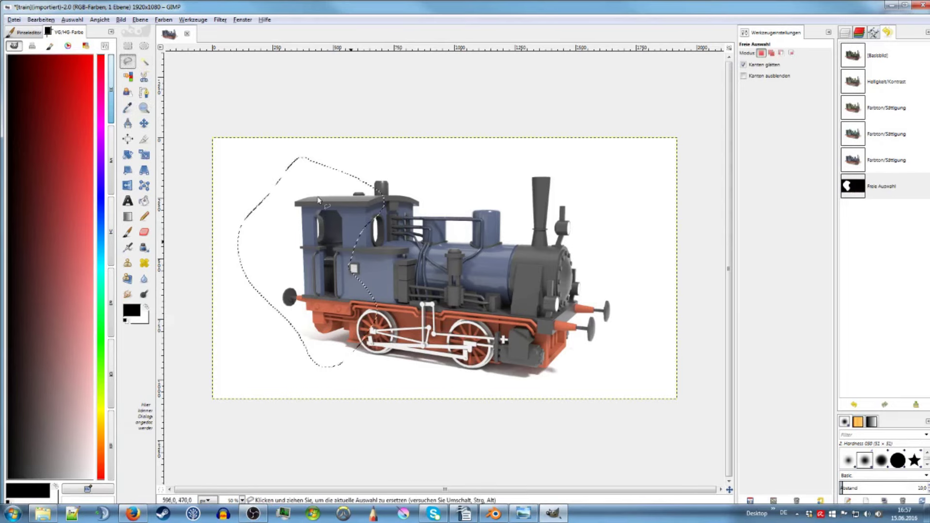
{"action": "left_click", "coordinate": [129, 44]}
{"action": "left_click", "coordinate": [550, 199]}
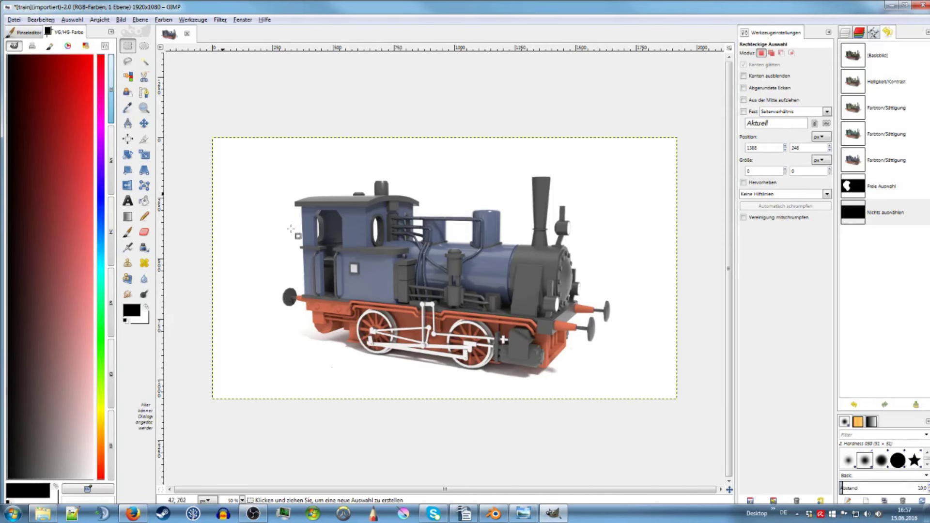
Step: Open the Curves adjustment for the locomotive image with the Value channel active, keeping the dialog clear of the picture
{"action": "left_click", "coordinate": [163, 19]}
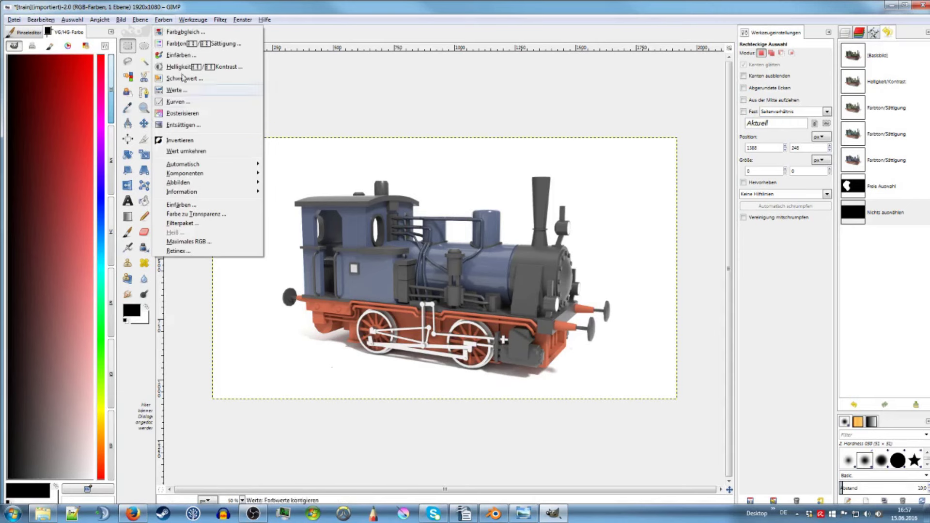
{"action": "left_click", "coordinate": [199, 103]}
{"action": "left_click", "coordinate": [164, 20]}
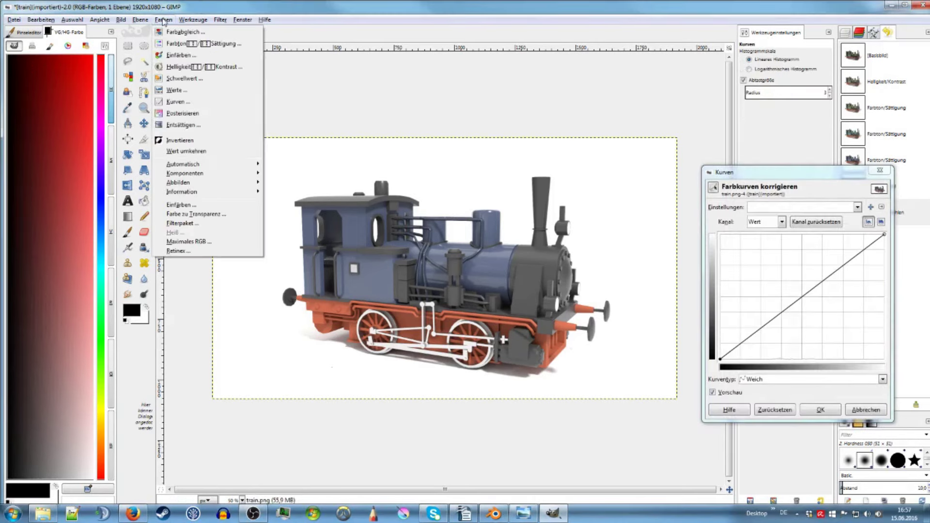
{"action": "left_click", "coordinate": [805, 173]}
{"action": "left_click_drag", "start_coordinate": [806, 173], "coordinate": [790, 150]}
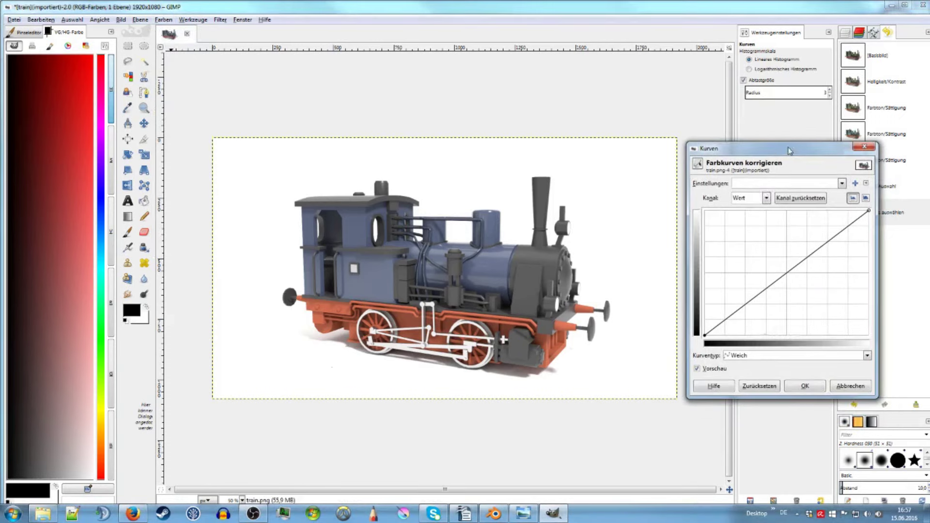
{"action": "left_click", "coordinate": [755, 200]}
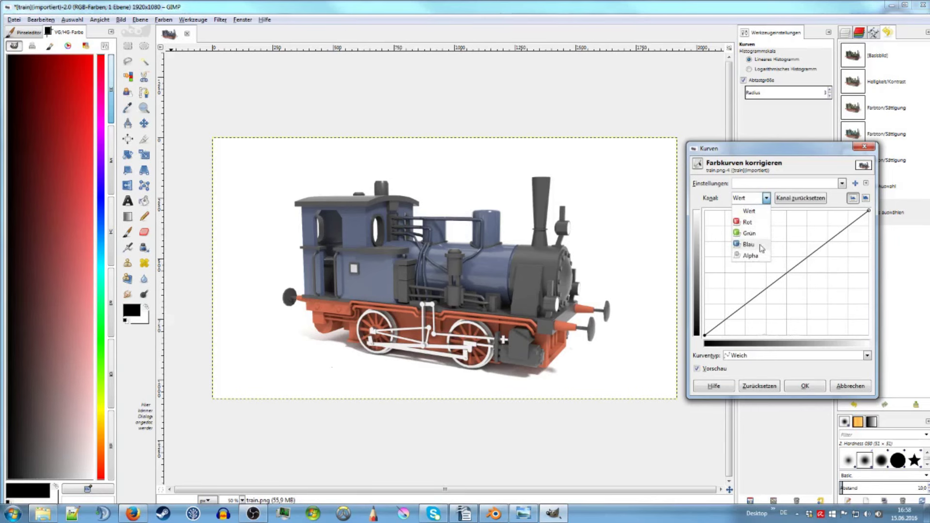
{"action": "left_click", "coordinate": [759, 215]}
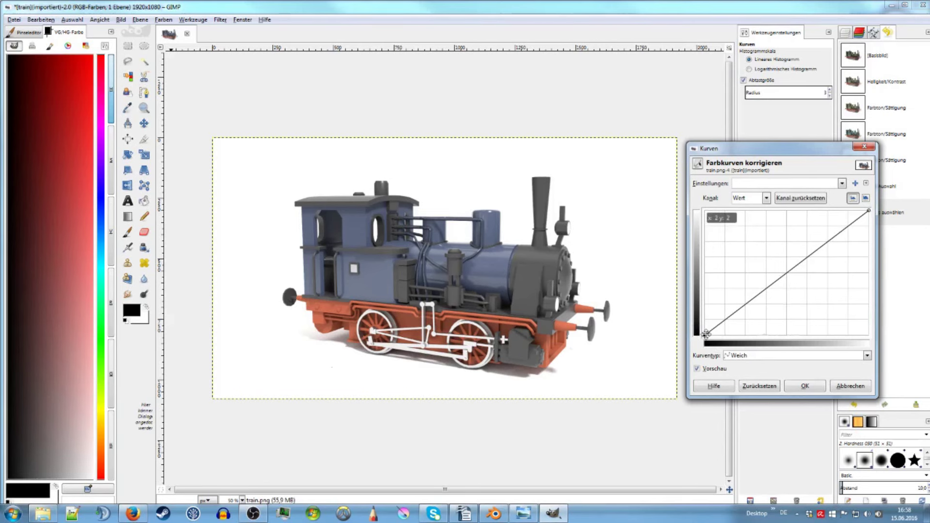
Step: Try inverting the image by swapping the value curve's black and white end points, and restore the straight diagonal
{"action": "left_click_drag", "start_coordinate": [707, 333], "coordinate": [868, 335]}
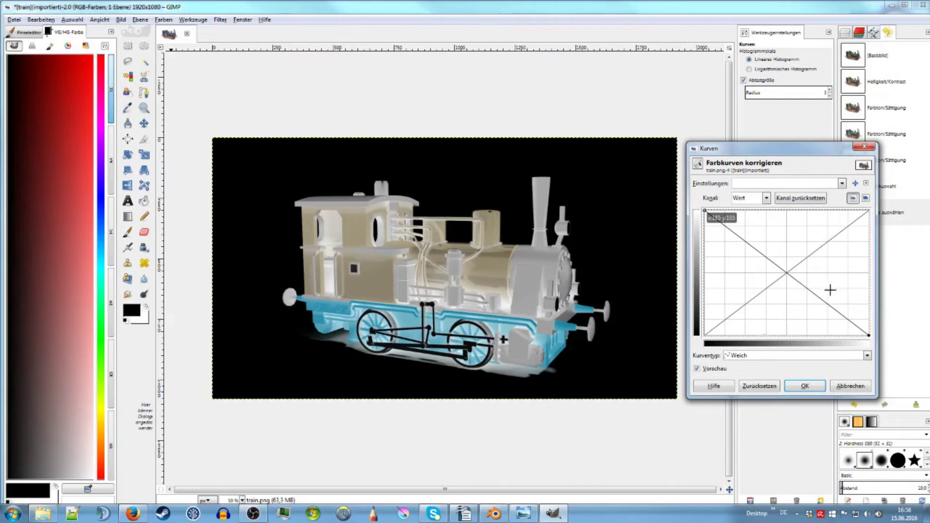
{"action": "left_click_drag", "start_coordinate": [703, 212], "coordinate": [691, 339]}
{"action": "left_click_drag", "start_coordinate": [864, 328], "coordinate": [878, 197]}
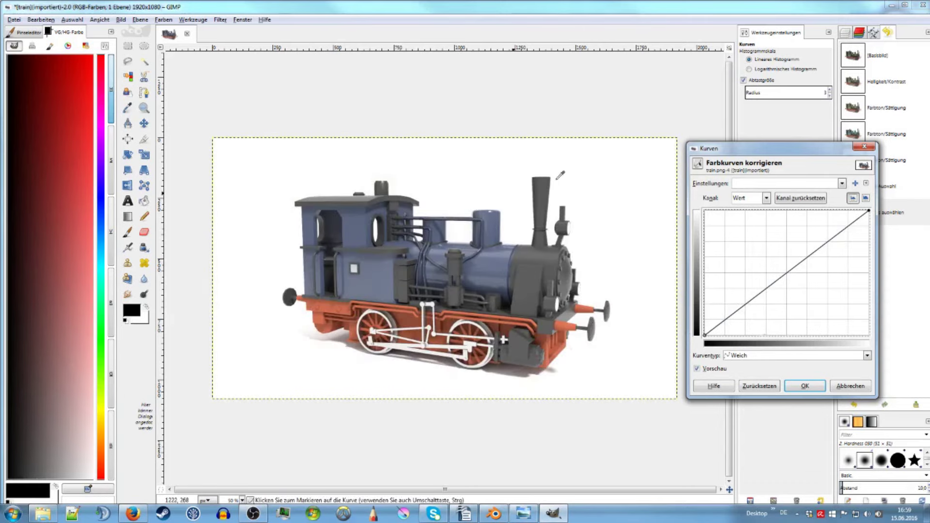
Step: Add a control point in the value curve's highlights and lower the white end point slightly to dim the white background
{"action": "left_click", "coordinate": [830, 238]}
{"action": "left_click_drag", "start_coordinate": [869, 211], "coordinate": [877, 227]}
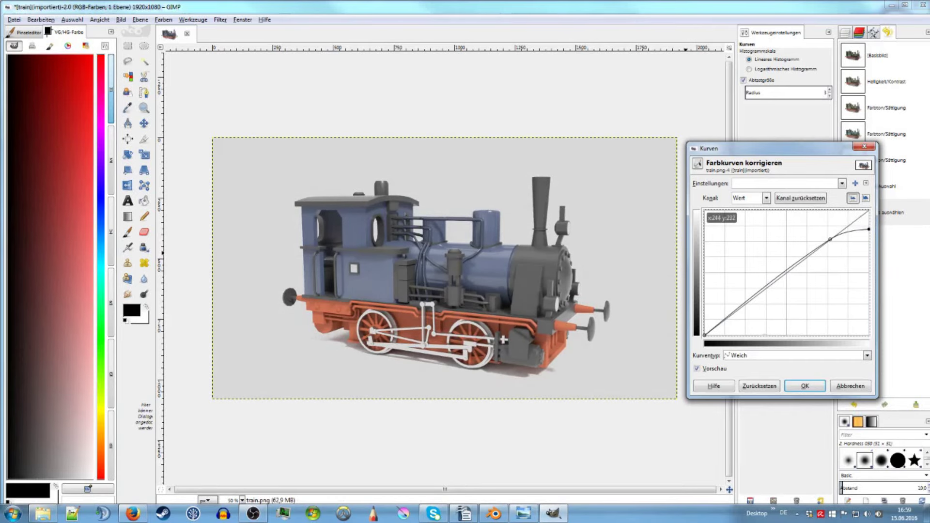
{"action": "left_click_drag", "start_coordinate": [867, 230], "coordinate": [909, 221]}
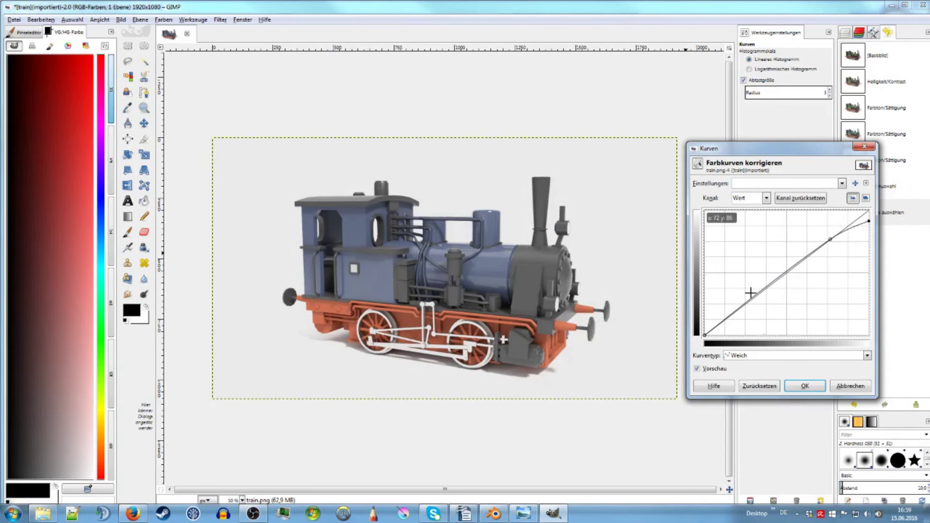
Step: Try an S-shaped value curve with a lowered shadow point and a raised midtone point, and remove both points
{"action": "mouse_move", "coordinate": [762, 291]}
{"action": "left_mouse_down"}
{"action": "mouse_move", "coordinate": [785, 322]}
{"action": "mouse_move", "coordinate": [766, 249]}
{"action": "mouse_move", "coordinate": [773, 267]}
{"action": "mouse_move", "coordinate": [752, 307]}
{"action": "left_mouse_up"}
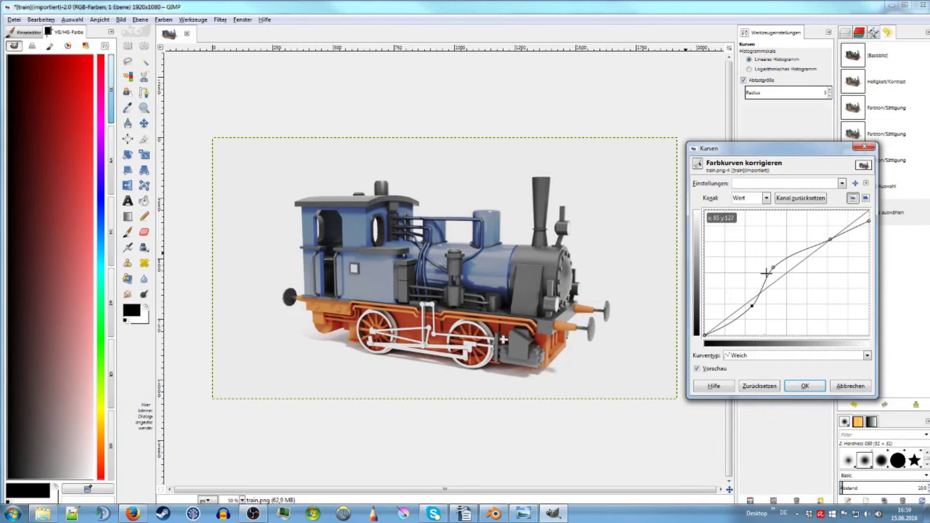
{"action": "left_click_drag", "start_coordinate": [774, 267], "coordinate": [772, 260]}
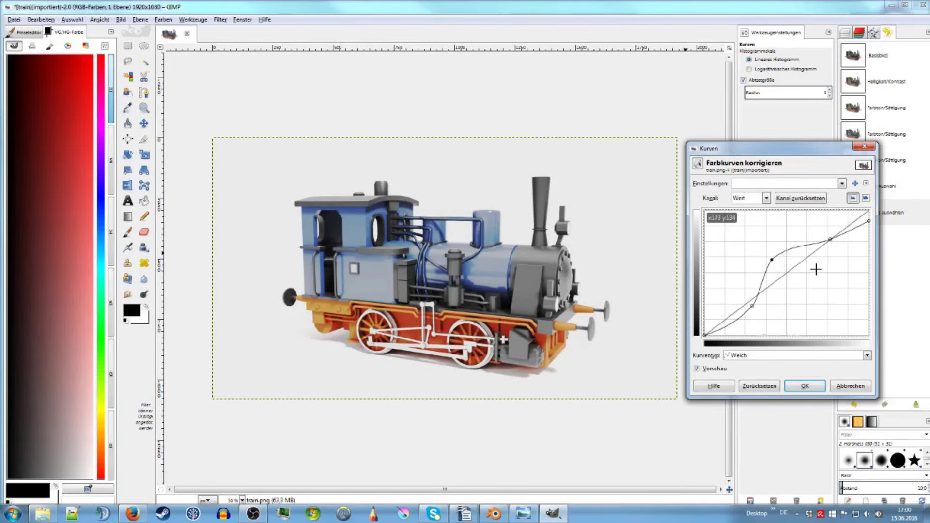
{"action": "left_click_drag", "start_coordinate": [816, 269], "coordinate": [830, 314]}
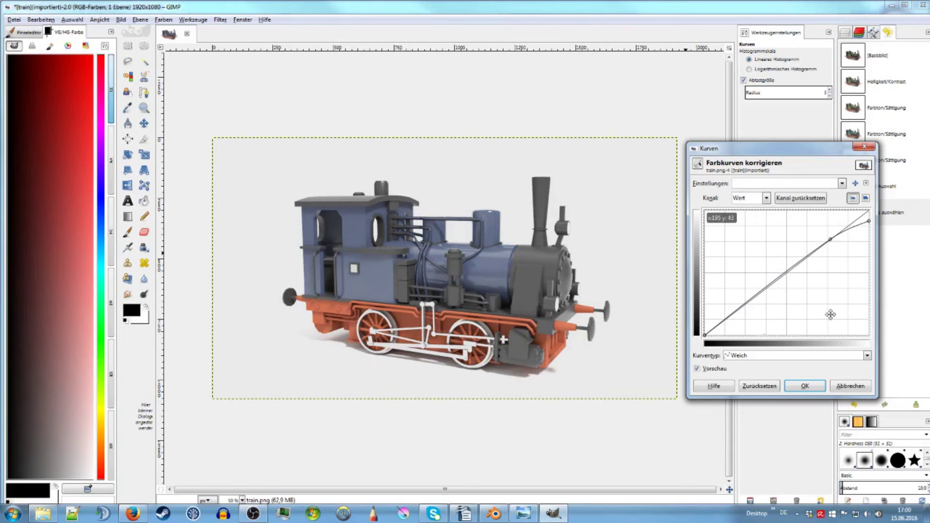
Step: On the blue channel, raise the curve's black end point and lower its white end point slightly, and apply the curves
{"action": "left_click", "coordinate": [765, 198]}
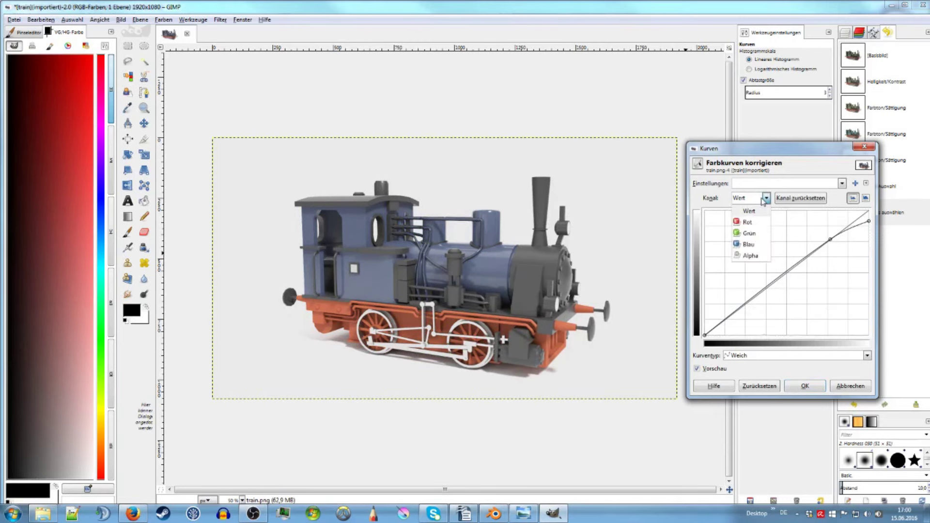
{"action": "left_click", "coordinate": [759, 246]}
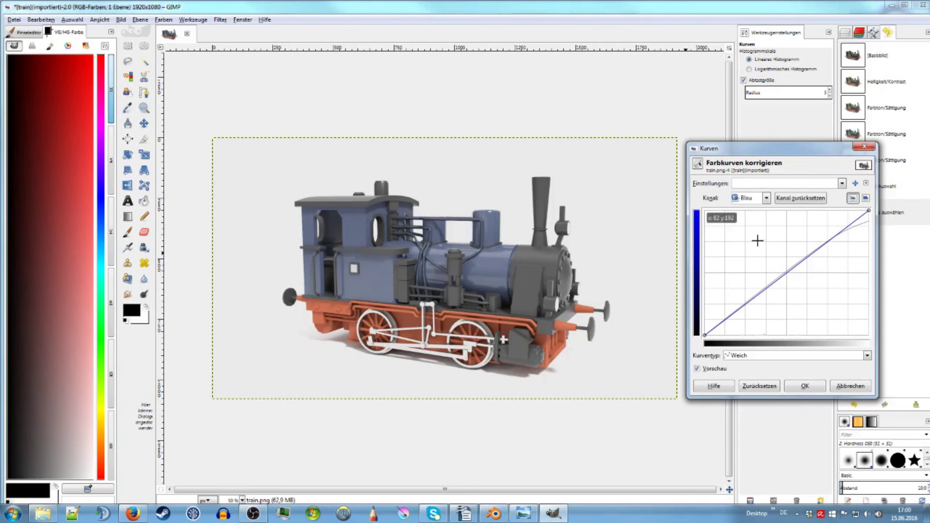
{"action": "left_click", "coordinate": [766, 199]}
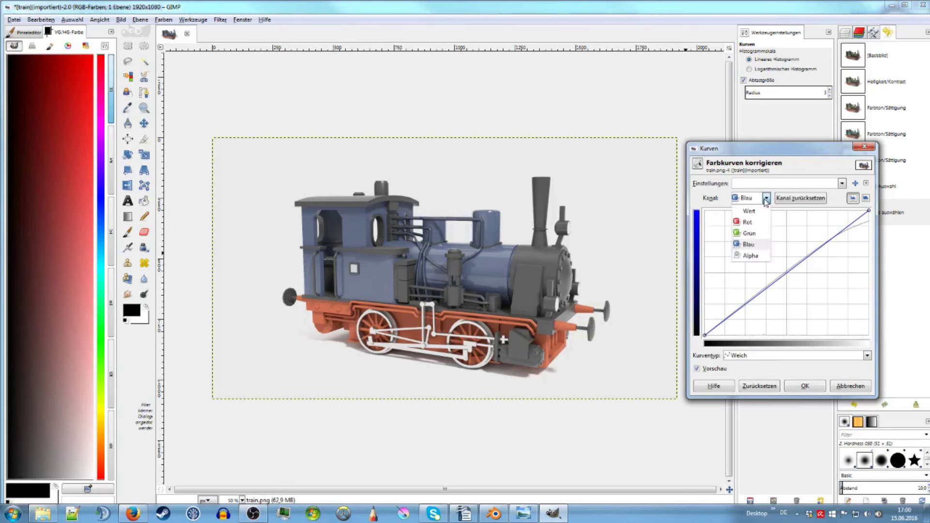
{"action": "left_click", "coordinate": [766, 200]}
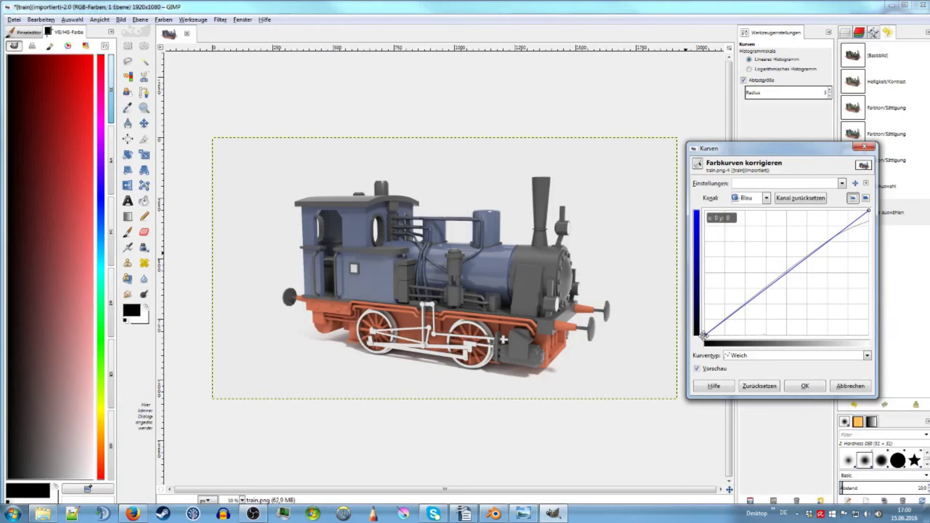
{"action": "left_click_drag", "start_coordinate": [704, 334], "coordinate": [703, 324]}
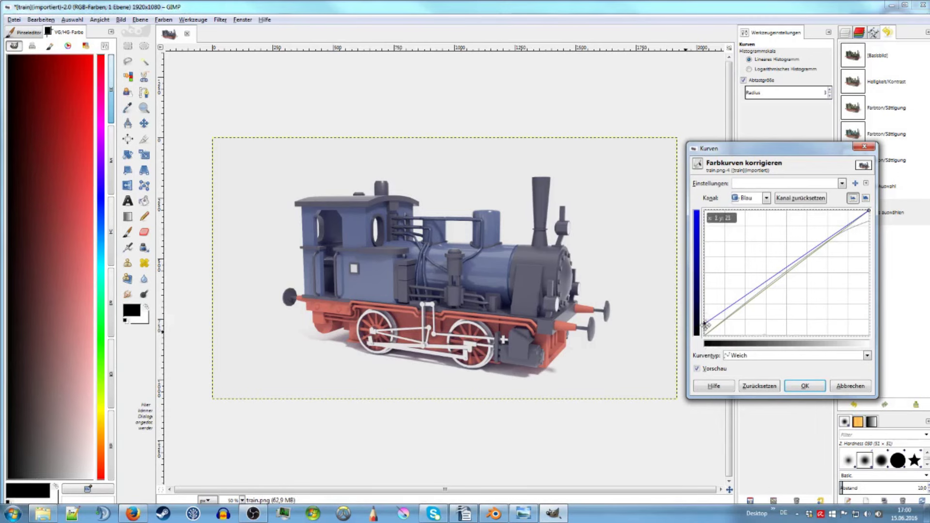
{"action": "mouse_move", "coordinate": [704, 323]}
{"action": "left_mouse_down"}
{"action": "mouse_move", "coordinate": [702, 337]}
{"action": "mouse_move", "coordinate": [701, 327]}
{"action": "left_mouse_up"}
{"action": "mouse_move", "coordinate": [870, 212]}
{"action": "left_mouse_down"}
{"action": "mouse_move", "coordinate": [870, 238]}
{"action": "mouse_move", "coordinate": [871, 222]}
{"action": "left_mouse_up"}
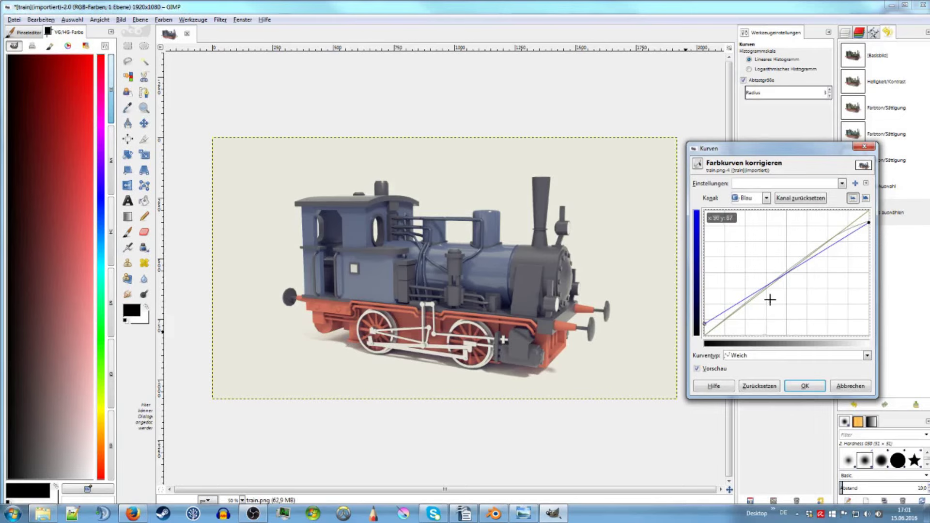
{"action": "left_click_drag", "start_coordinate": [703, 323], "coordinate": [703, 320]}
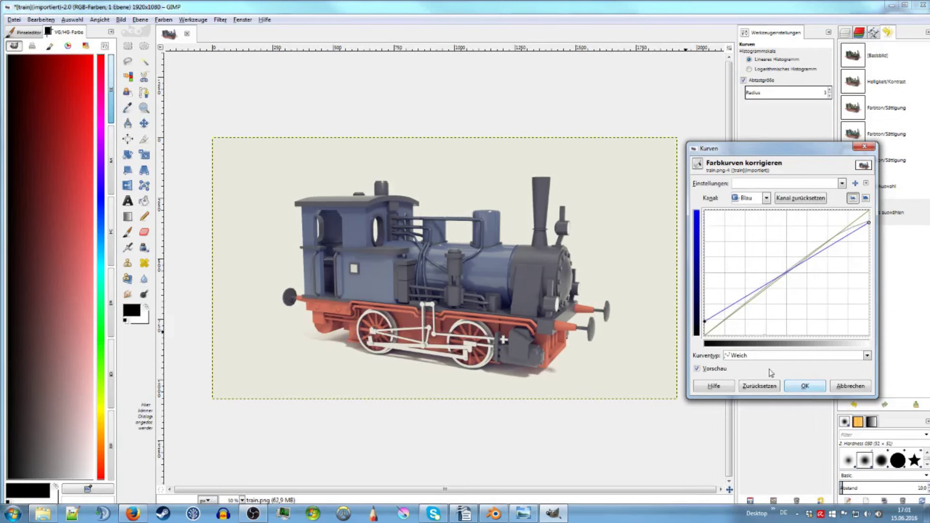
{"action": "left_click", "coordinate": [805, 386]}
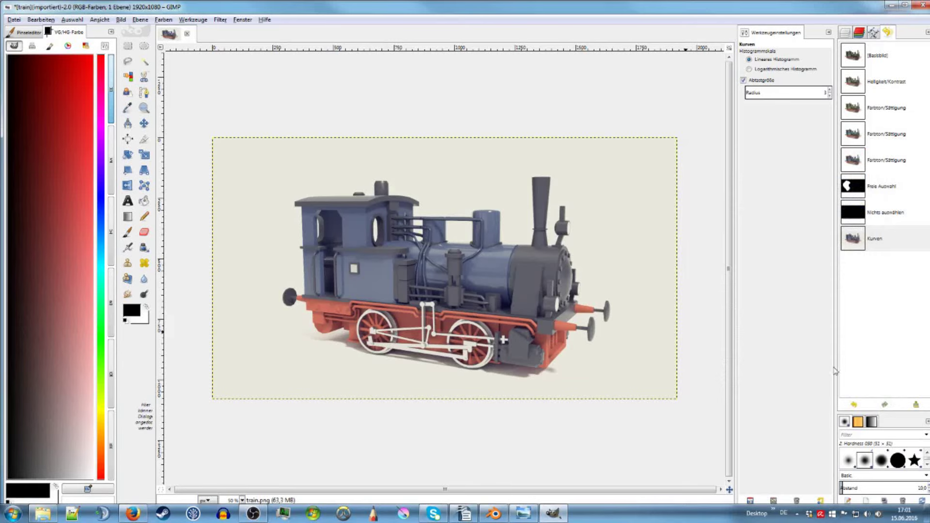
Step: Compare the image before and after the curves adjustment by repeatedly undoing and redoing it, ending with it reapplied
{"action": "left_click", "coordinate": [854, 404]}
{"action": "left_click", "coordinate": [879, 409]}
{"action": "left_click", "coordinate": [856, 409]}
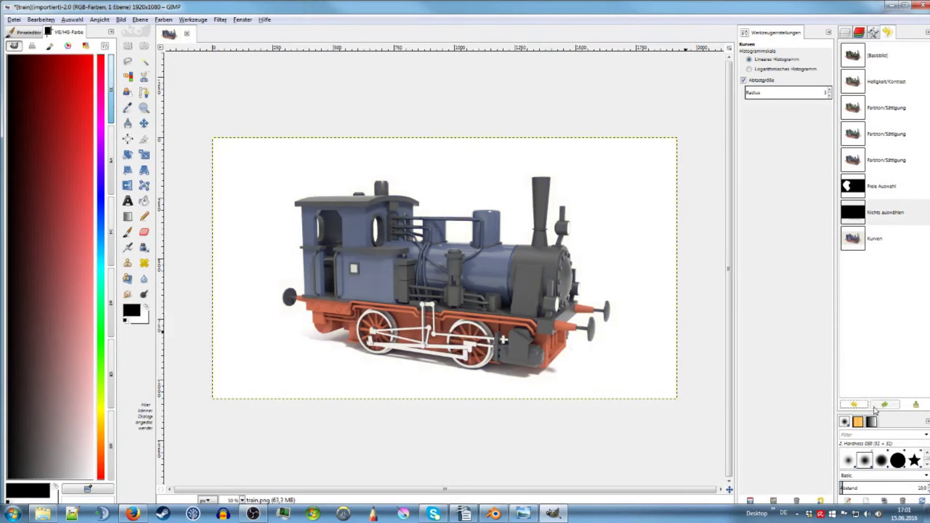
{"action": "left_click", "coordinate": [879, 410]}
{"action": "left_click", "coordinate": [856, 410]}
{"action": "left_click", "coordinate": [880, 410]}
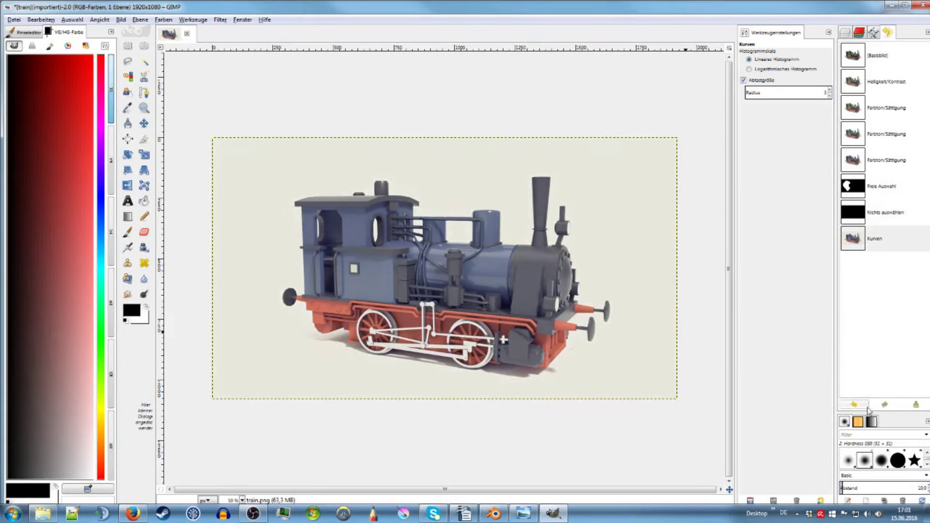
{"action": "left_click", "coordinate": [855, 409]}
{"action": "left_click", "coordinate": [881, 410]}
{"action": "left_click", "coordinate": [856, 409]}
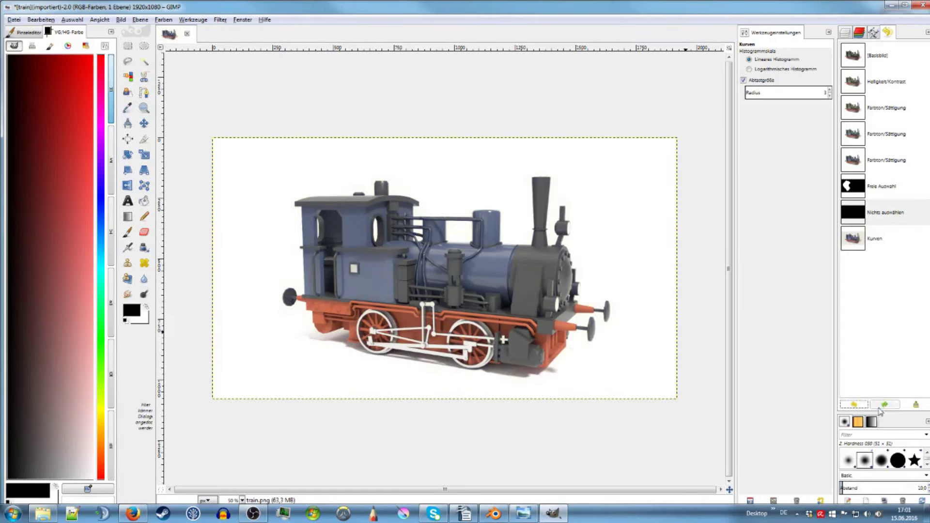
{"action": "left_click", "coordinate": [881, 410]}
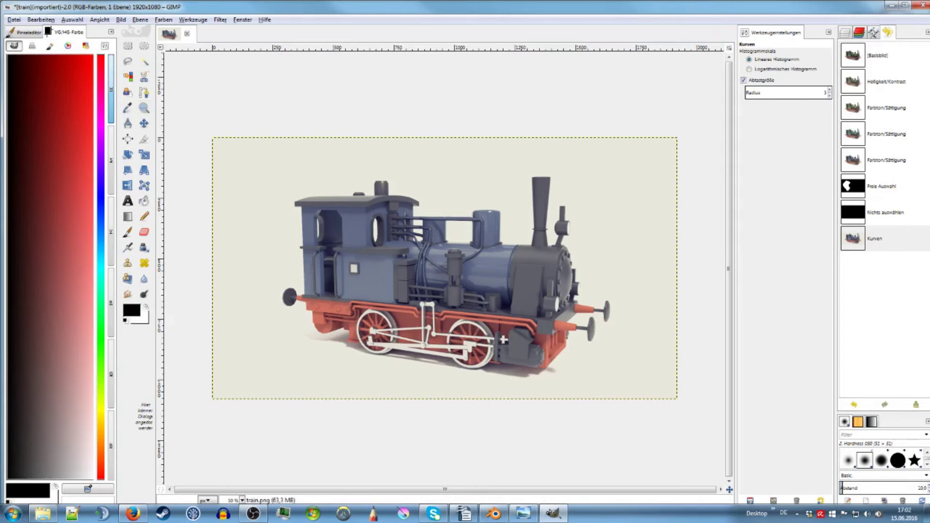
Step: Make an elliptical selection of 1860 × 1020 px around the locomotive, nearly filling the image, and invert it
{"action": "left_click", "coordinate": [144, 46]}
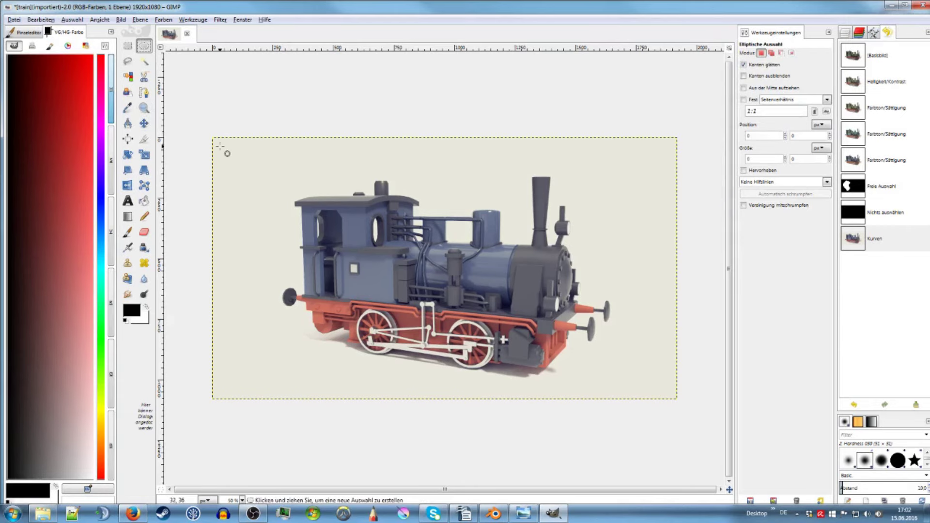
{"action": "left_click_drag", "start_coordinate": [220, 144], "coordinate": [678, 399]}
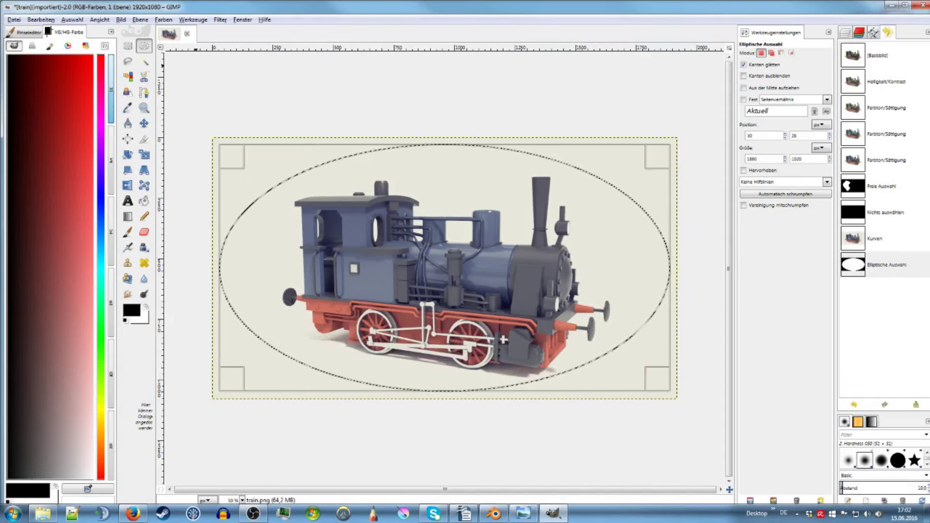
{"action": "left_click", "coordinate": [77, 21]}
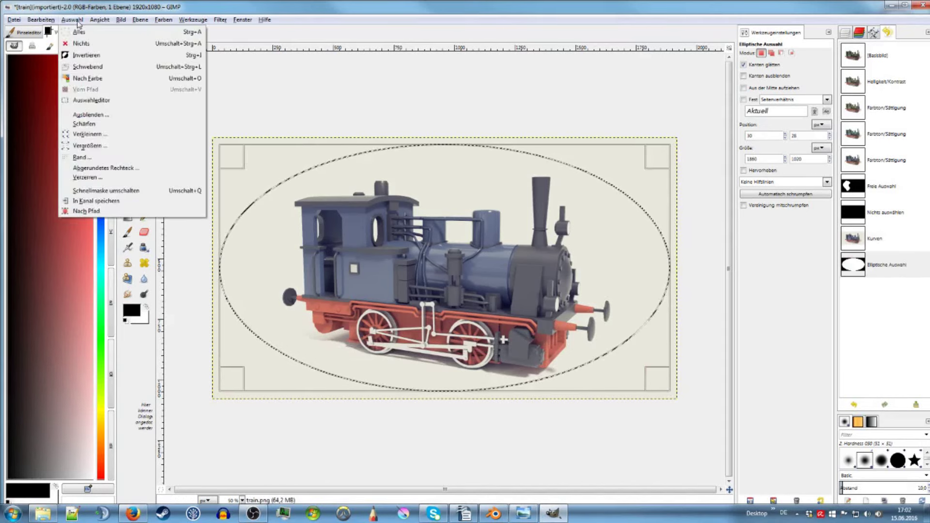
{"action": "left_click", "coordinate": [83, 55]}
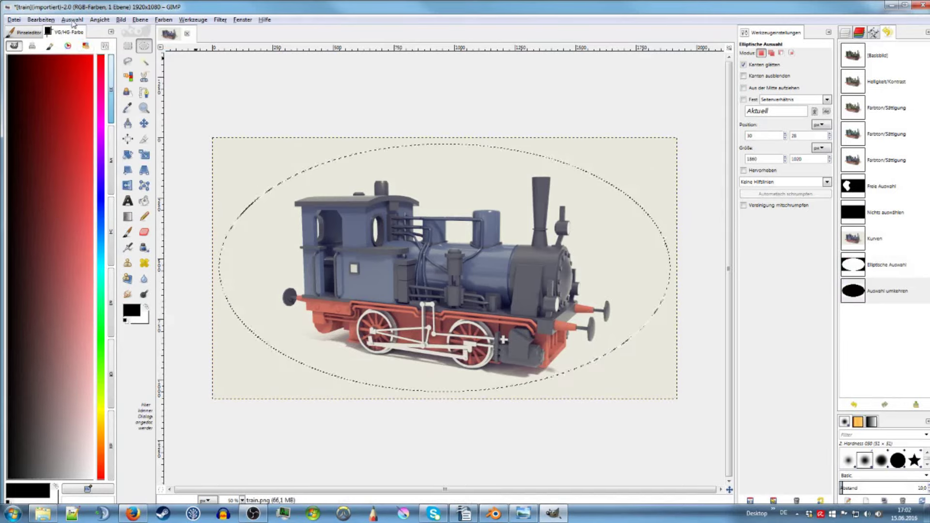
Step: Feather the inverted elliptical selection by 500 px
{"action": "left_click", "coordinate": [73, 22]}
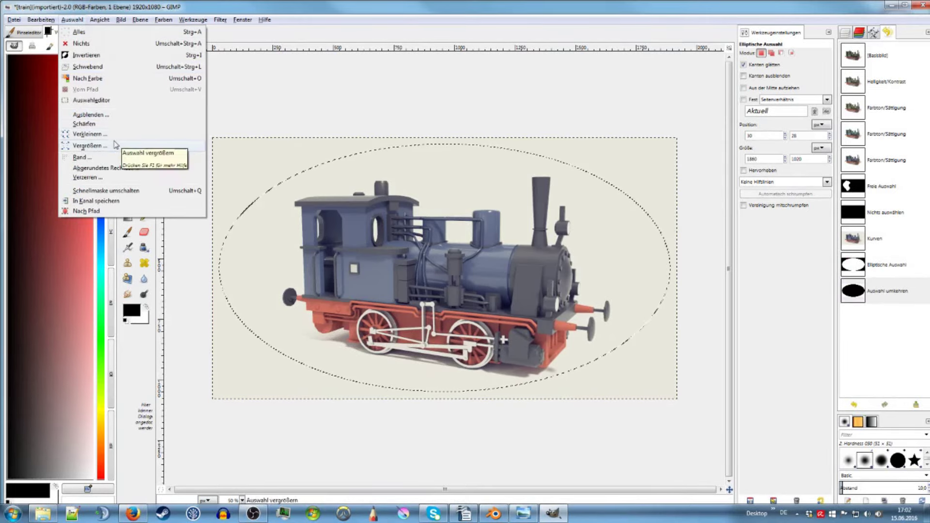
{"action": "left_click", "coordinate": [115, 117]}
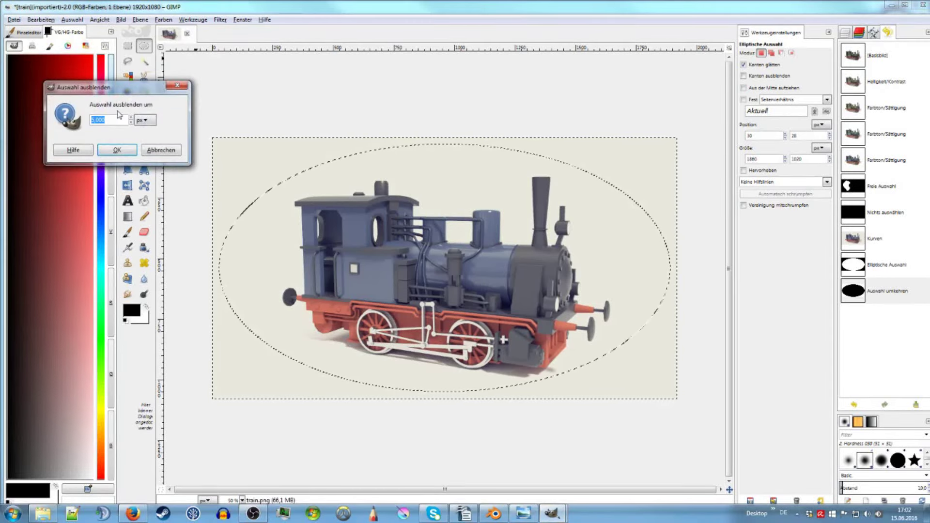
{"action": "type", "text": "500"}
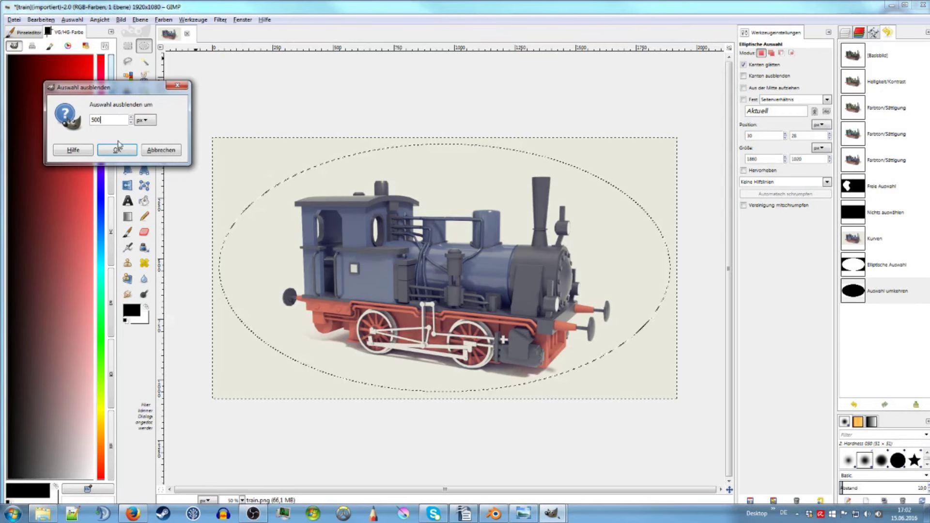
{"action": "left_click", "coordinate": [117, 150]}
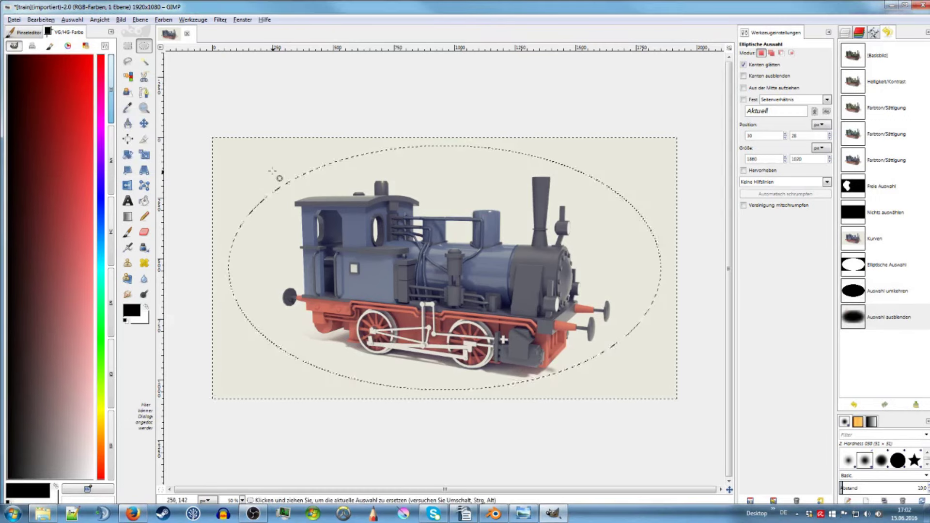
Step: Darken the feathered border selection by setting its brightness to -37, and select the entire image
{"action": "left_click", "coordinate": [164, 21]}
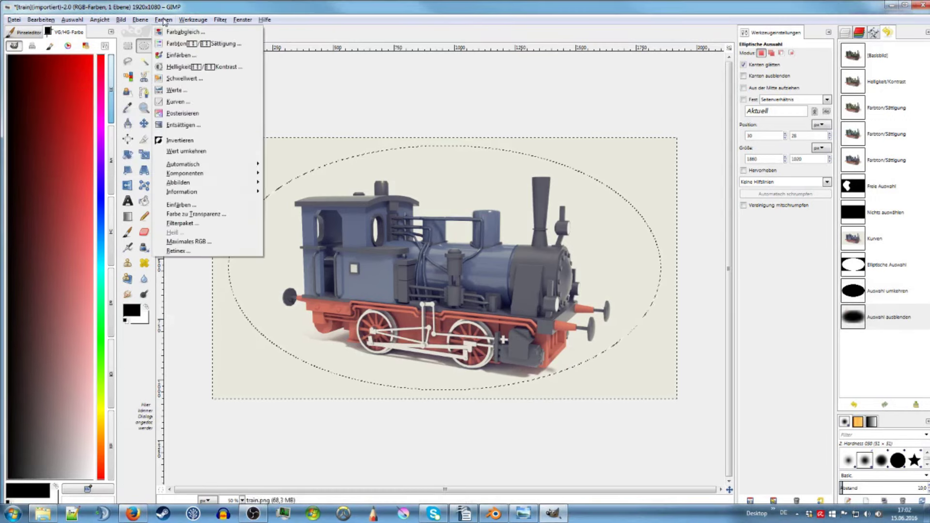
{"action": "left_click", "coordinate": [185, 68]}
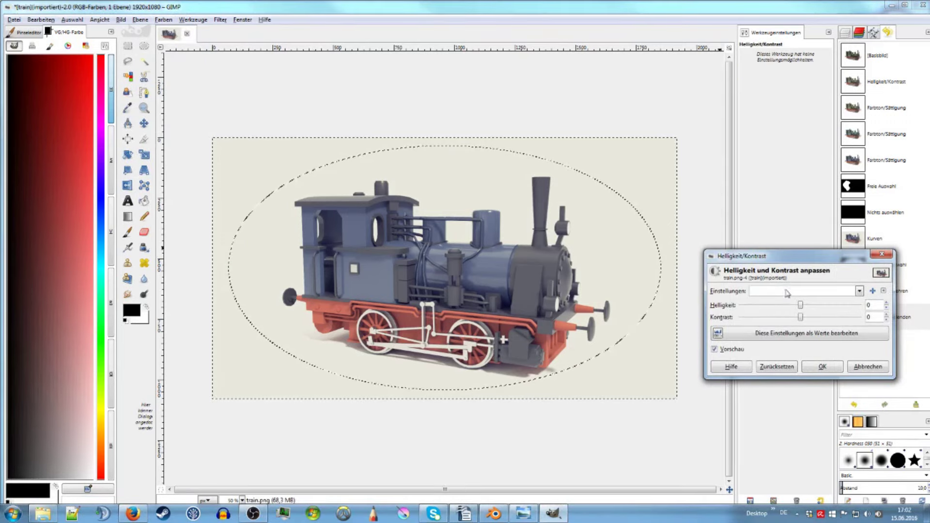
{"action": "left_click_drag", "start_coordinate": [799, 306], "coordinate": [741, 298]}
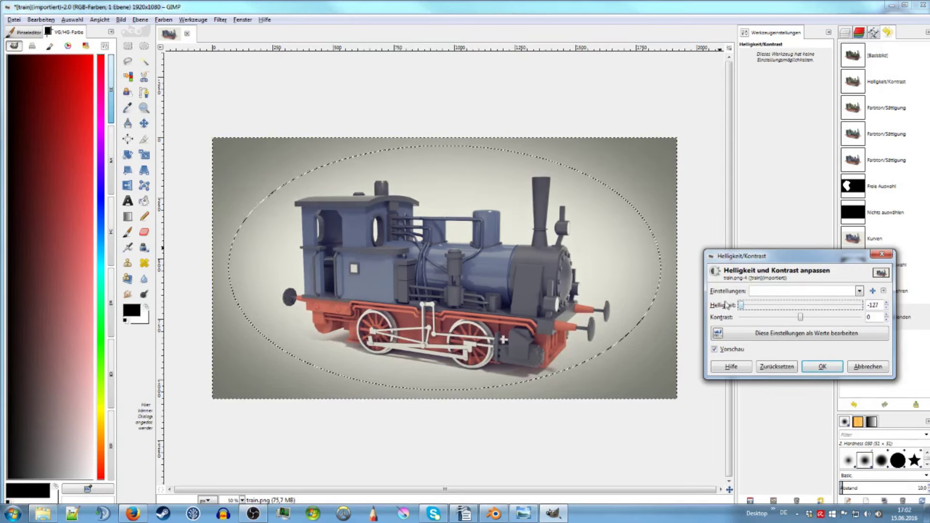
{"action": "left_click_drag", "start_coordinate": [741, 306], "coordinate": [783, 308]}
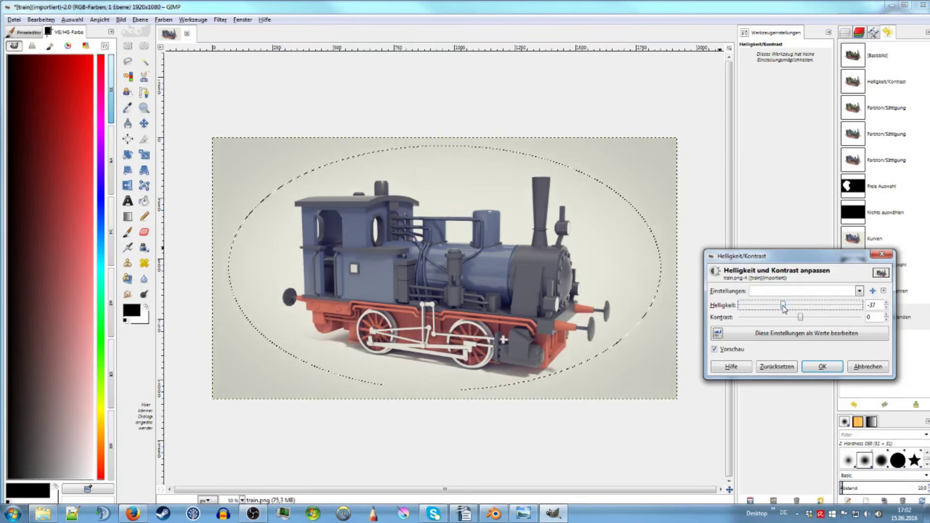
{"action": "left_click", "coordinate": [822, 367]}
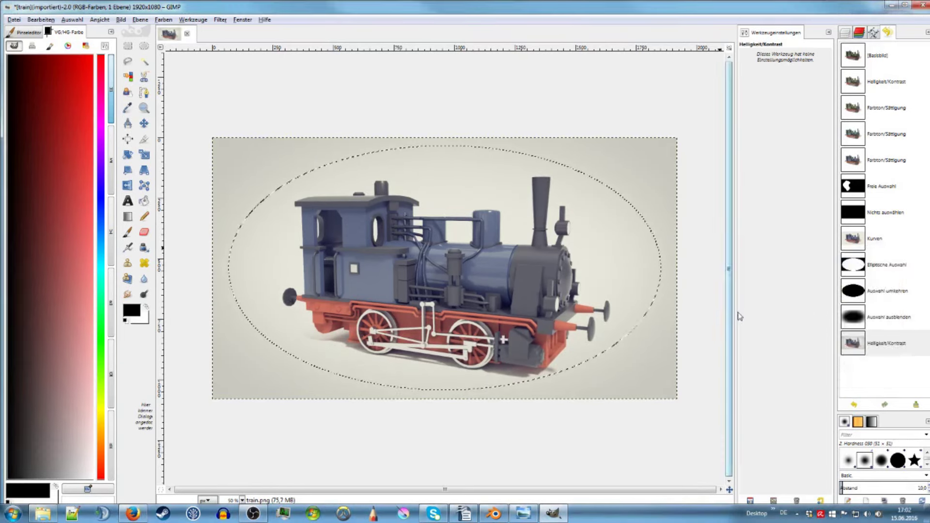
{"action": "key", "text": "ctrl+a"}
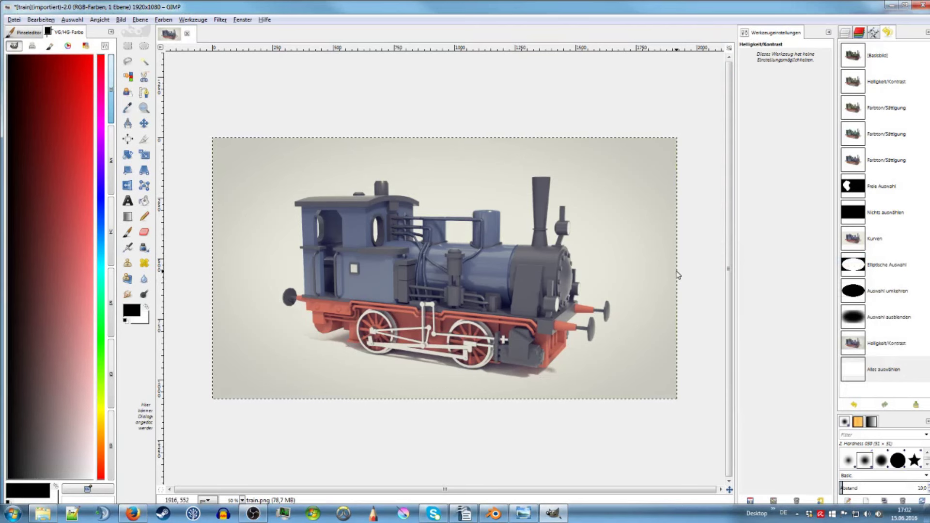
Step: Compare the image with and without the vignette by repeatedly undoing and redoing the brightness change, ending with everything reapplied
{"action": "left_click", "coordinate": [857, 406]}
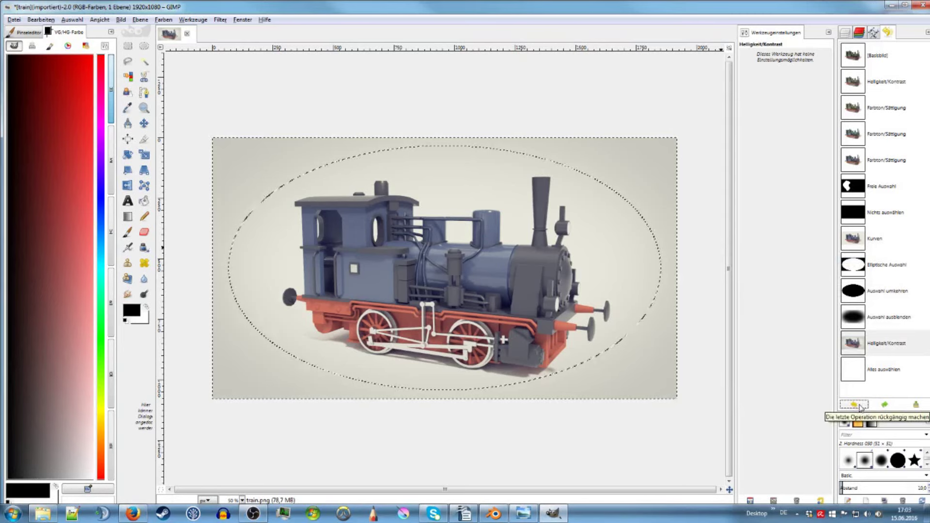
{"action": "left_click", "coordinate": [857, 407]}
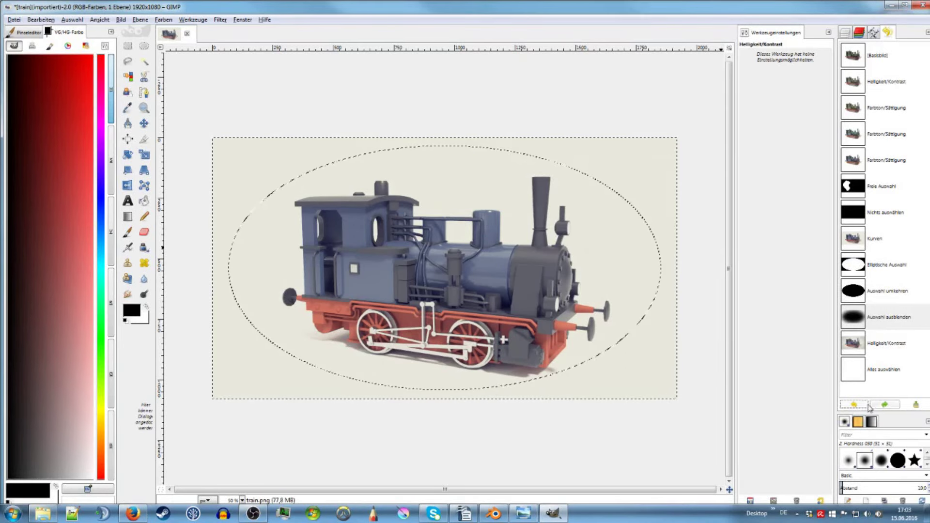
{"action": "left_click", "coordinate": [878, 406]}
{"action": "left_click", "coordinate": [856, 405]}
{"action": "left_click", "coordinate": [879, 405]}
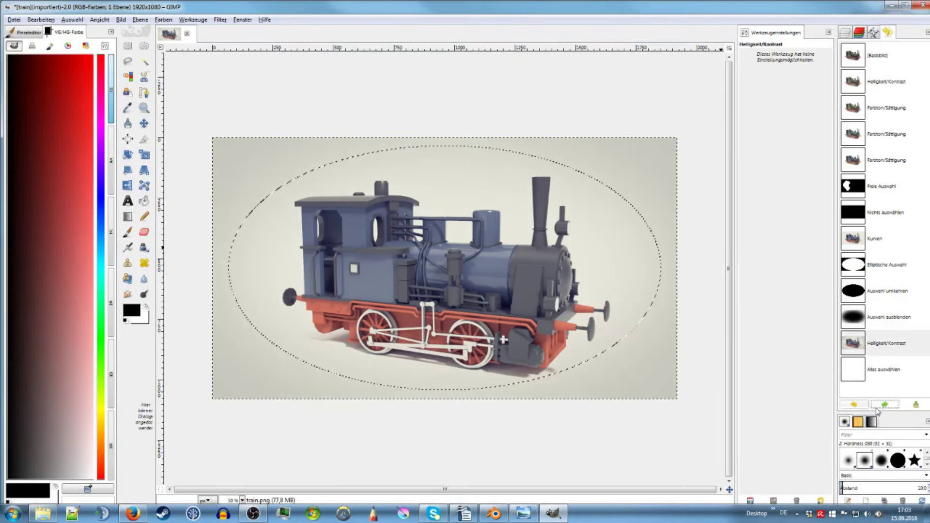
{"action": "left_click", "coordinate": [856, 405]}
{"action": "left_click", "coordinate": [885, 405]}
{"action": "left_click", "coordinate": [885, 406]}
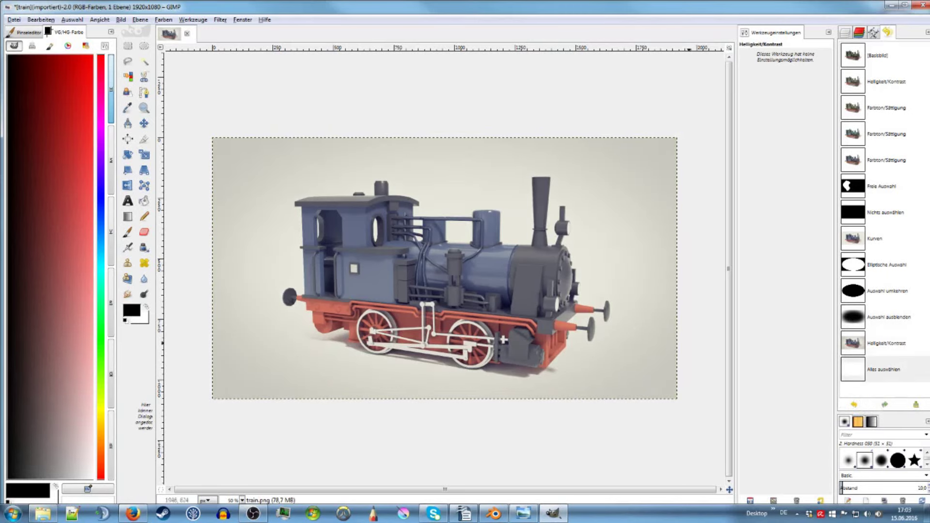